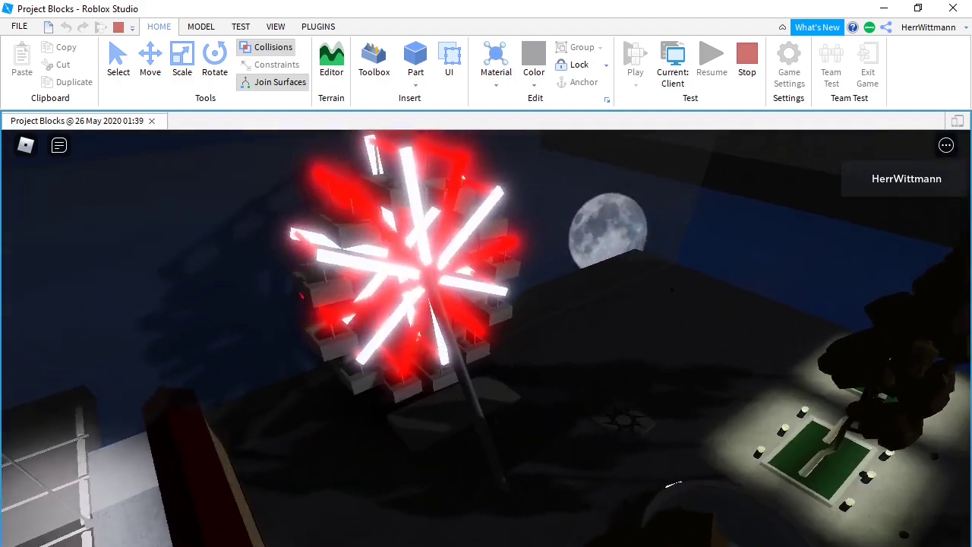
Walk past the spinning ferris wheel in the playtest to view its rotation and end the test.
scroll(486, 339, "up", 3)
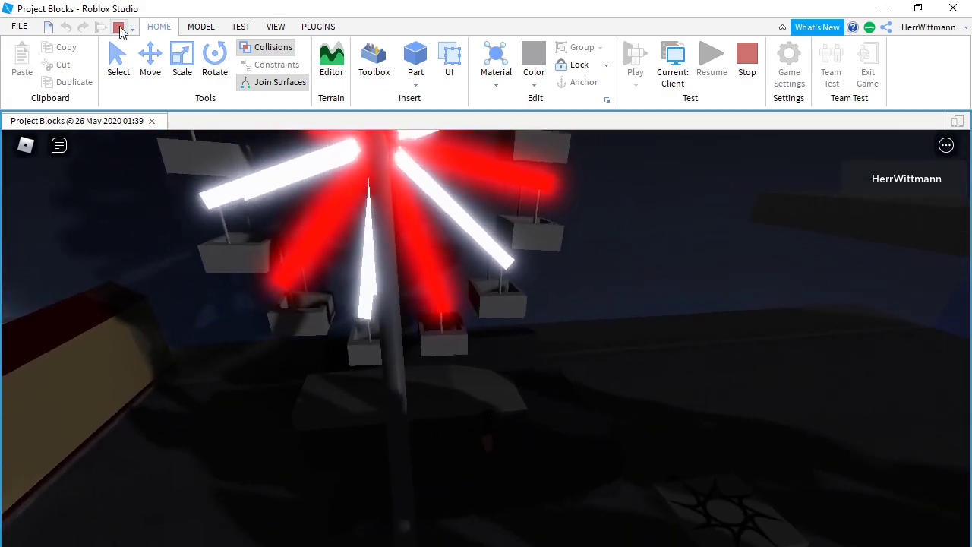
key("d")
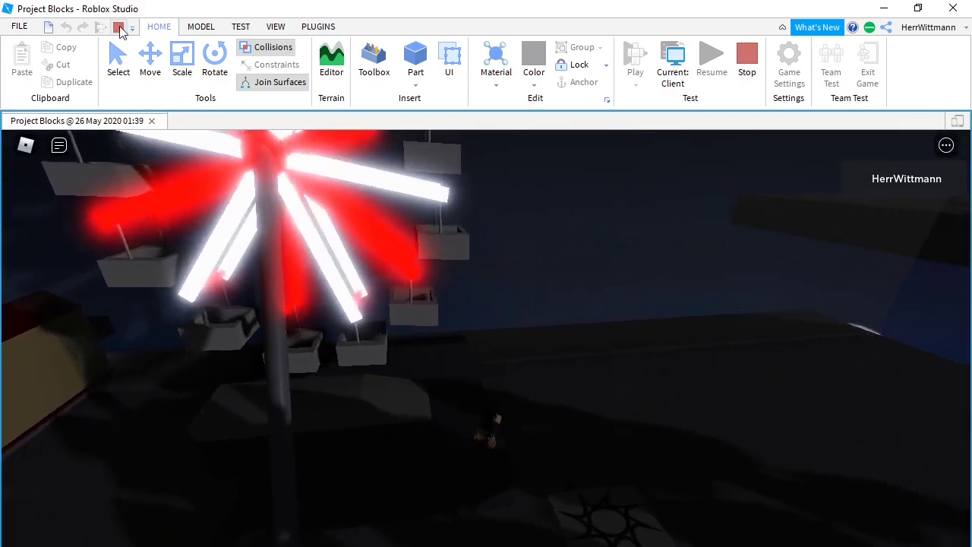
key("d")
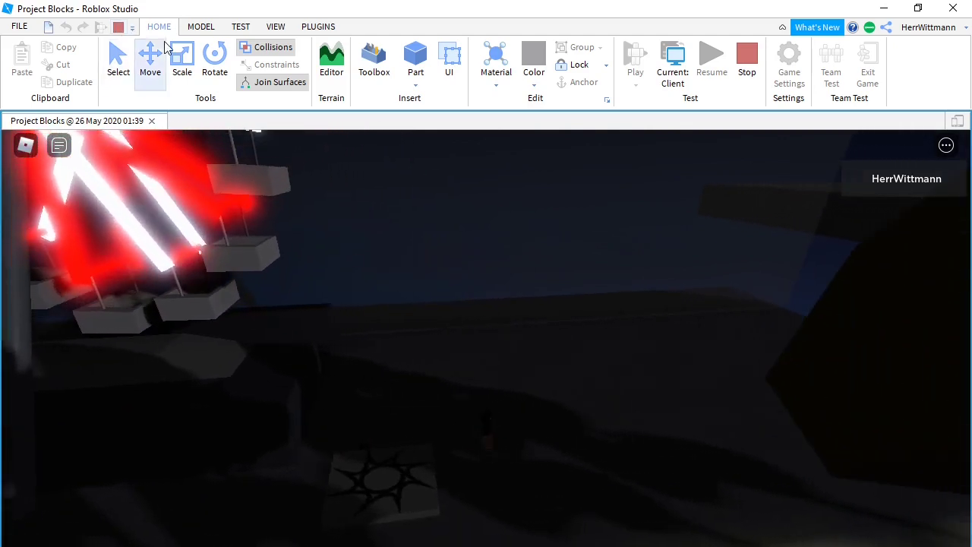
left_click(120, 28)
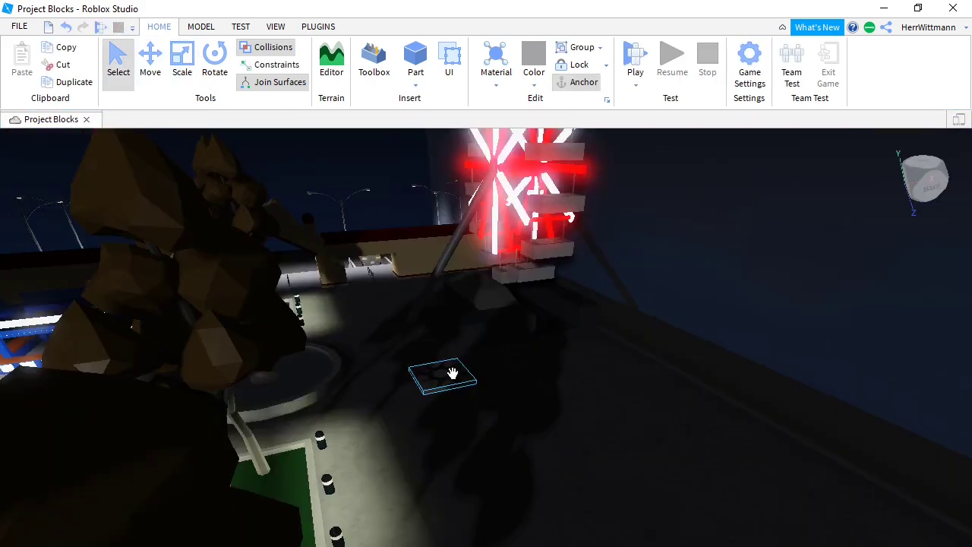
Move the spawn location away from the ferris wheel onto the empty checkered baseplate.
left_click_drag(451, 373, 603, 484)
right_click_drag(603, 483, 582, 483)
key("w")
left_click_drag(582, 483, 473, 432)
right_click_drag(555, 383, 548, 389)
key("s")
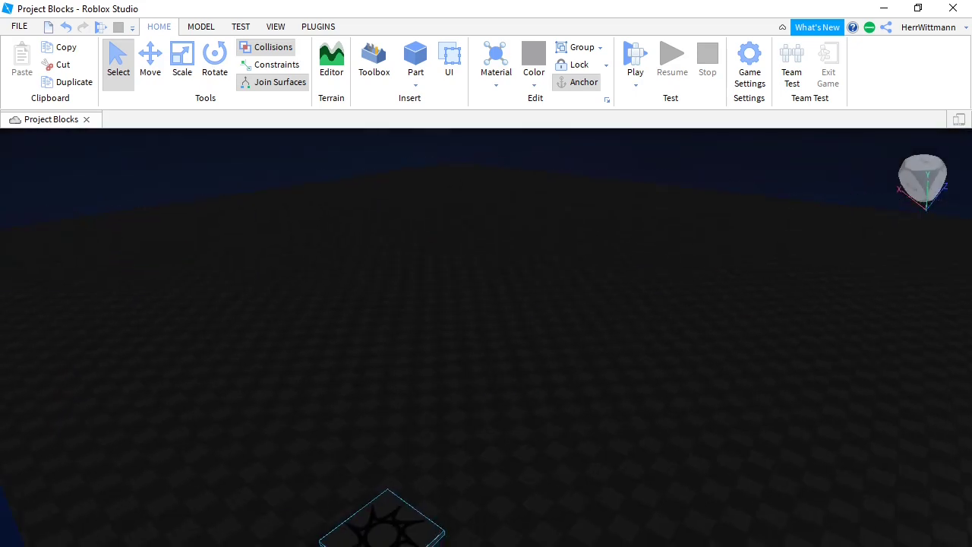
left_click_drag(358, 533, 431, 521)
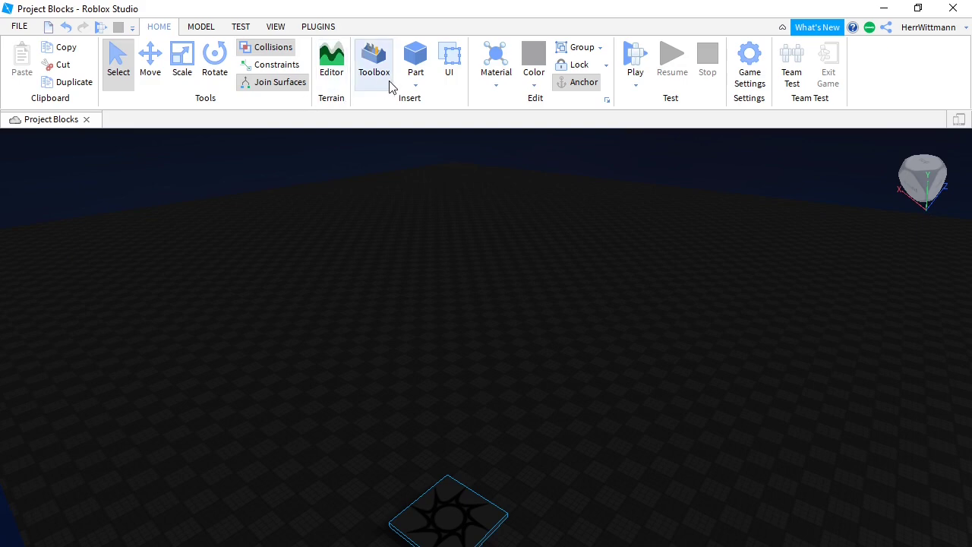
Show the Properties and Explorer windows.
left_click(278, 27)
left_click(75, 69)
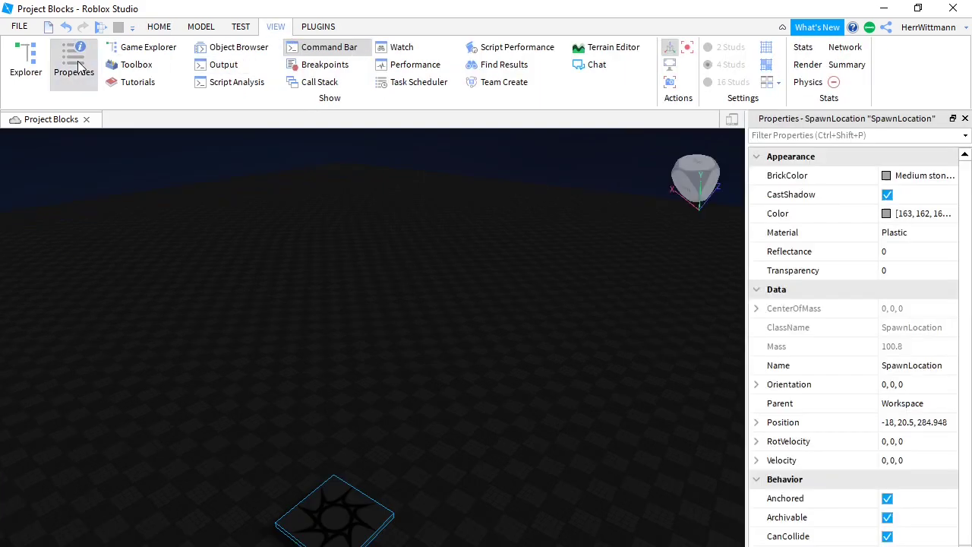
left_click(30, 67)
scroll(124, 283, "down", 5)
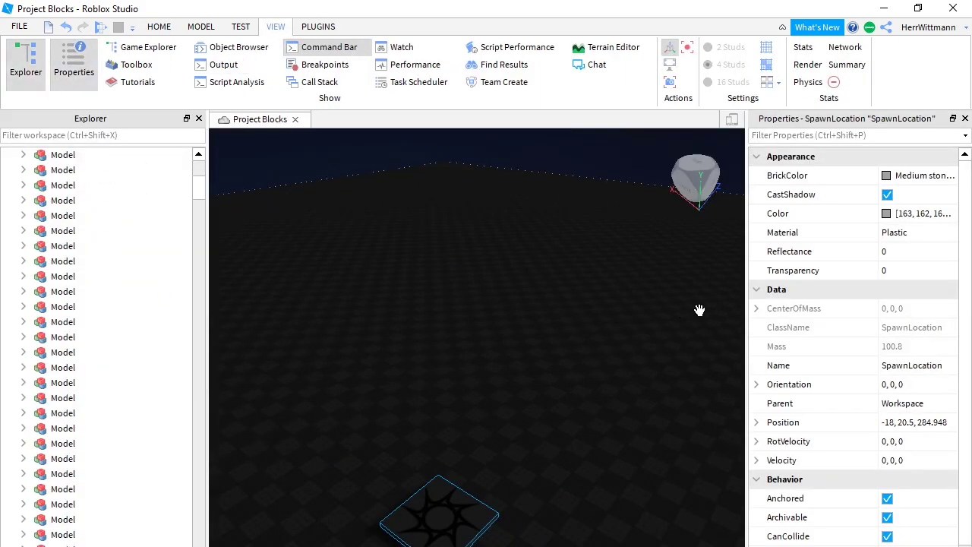
Insert a new block part and place it on the empty baseplate.
key("w")
right_click_drag(500, 299, 501, 298)
left_click(167, 28)
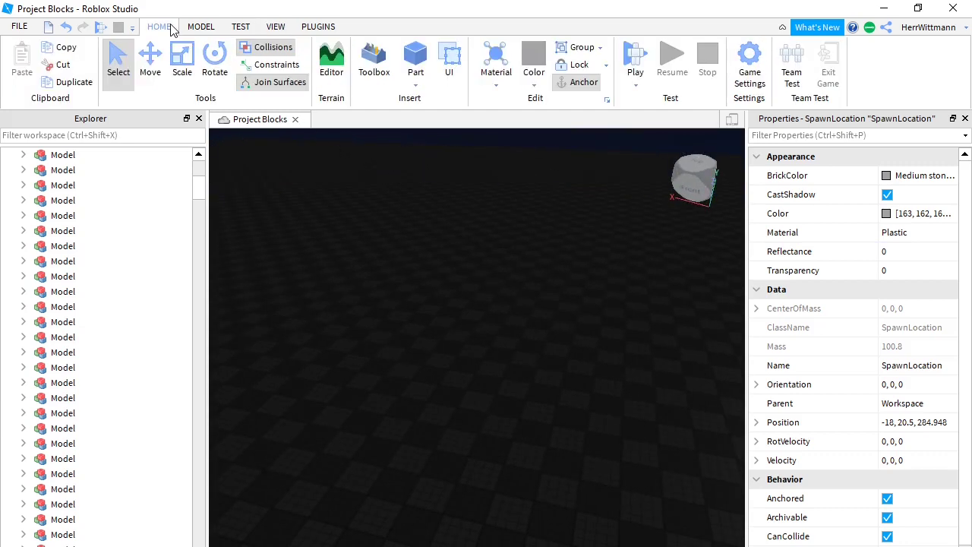
left_click(420, 62)
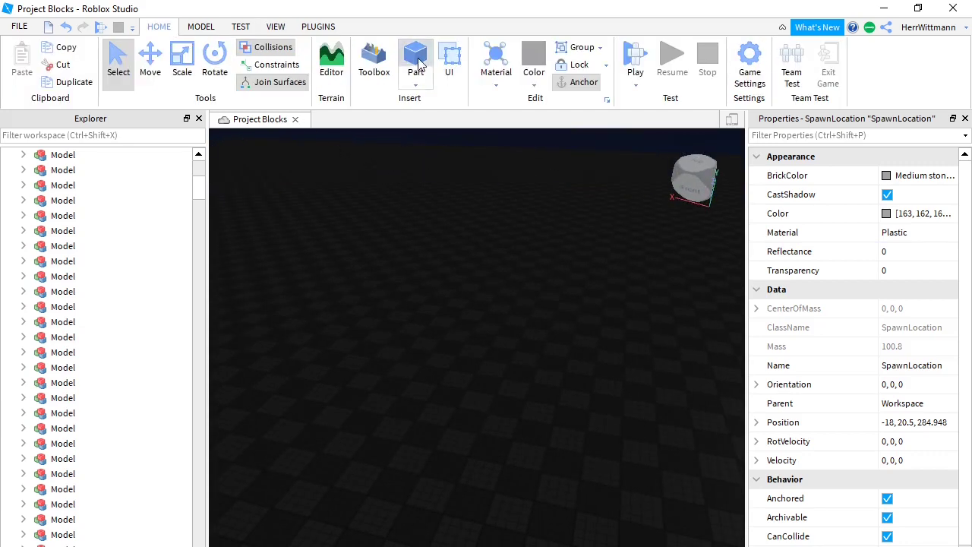
left_click_drag(484, 413, 504, 357)
key("w")
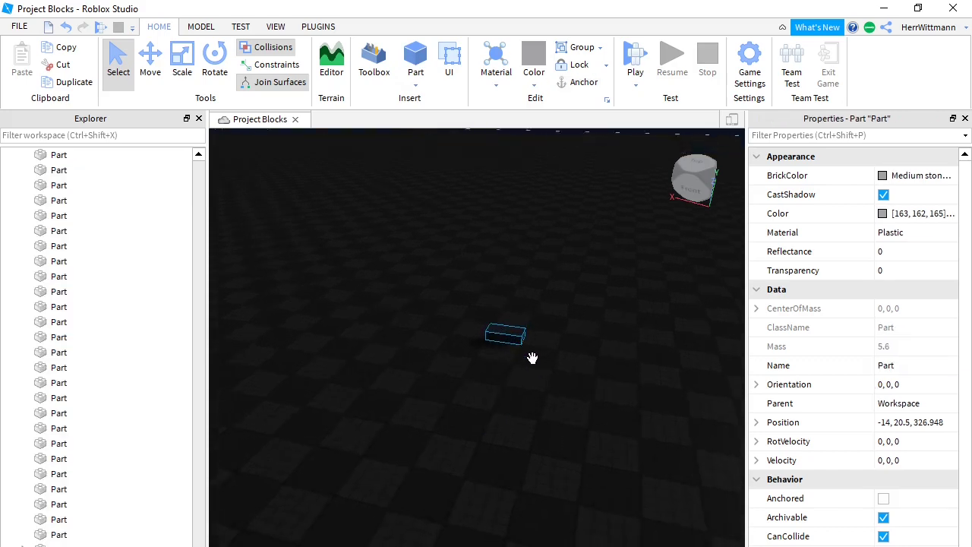
right_click_drag(530, 359, 531, 358)
Set the rotate snap to 0° and the move snap to 0 studs.
left_click(201, 26)
left_click(330, 58)
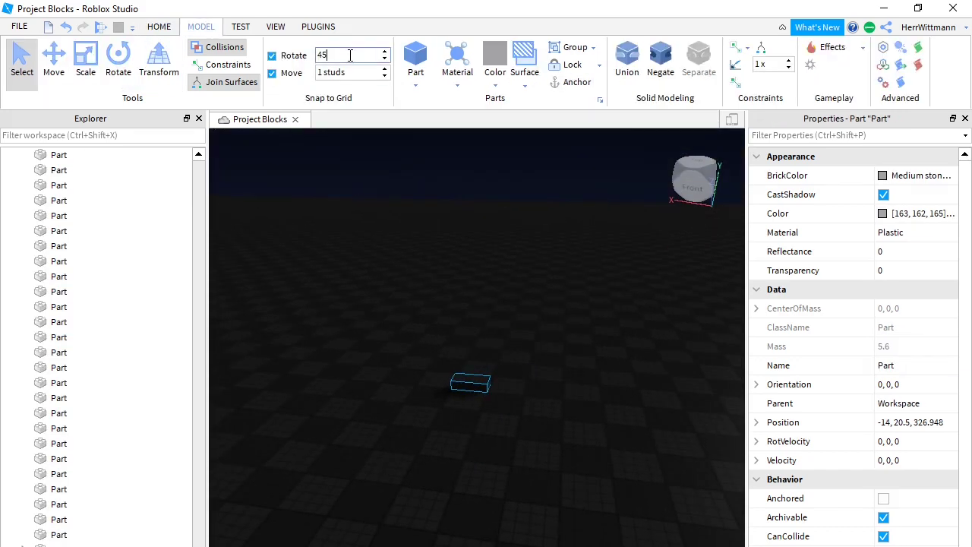
key("BackSpace")
left_click_drag(332, 57, 295, 77)
key("BackSpace")
left_click(417, 317)
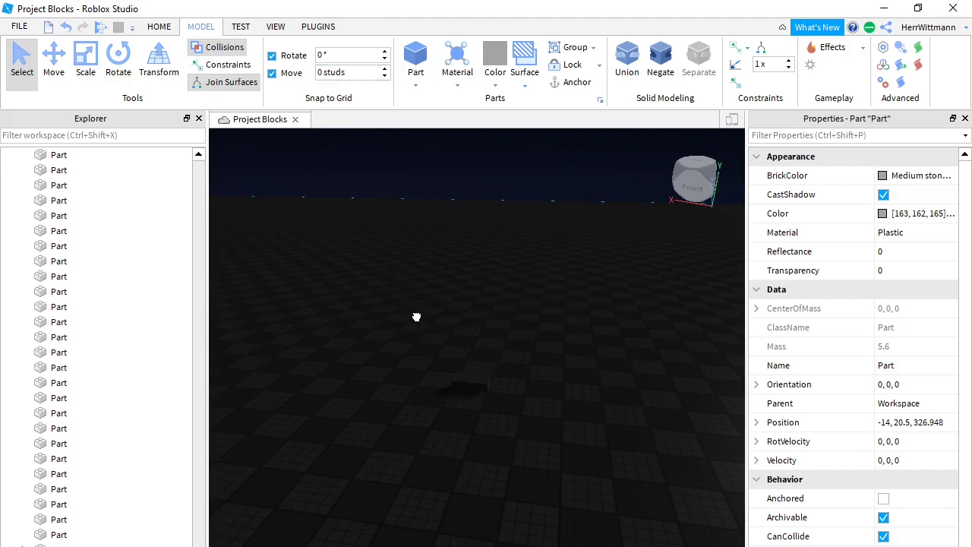
Select the new part on the baseplate and insert a Script object into it.
left_click(485, 385)
scroll(490, 381, "up", 4)
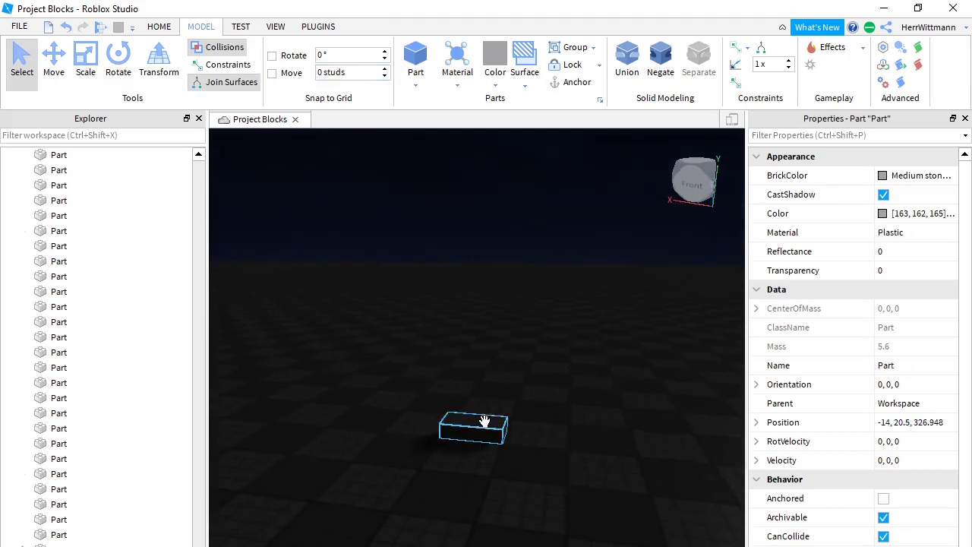
scroll(138, 308, "down", 7)
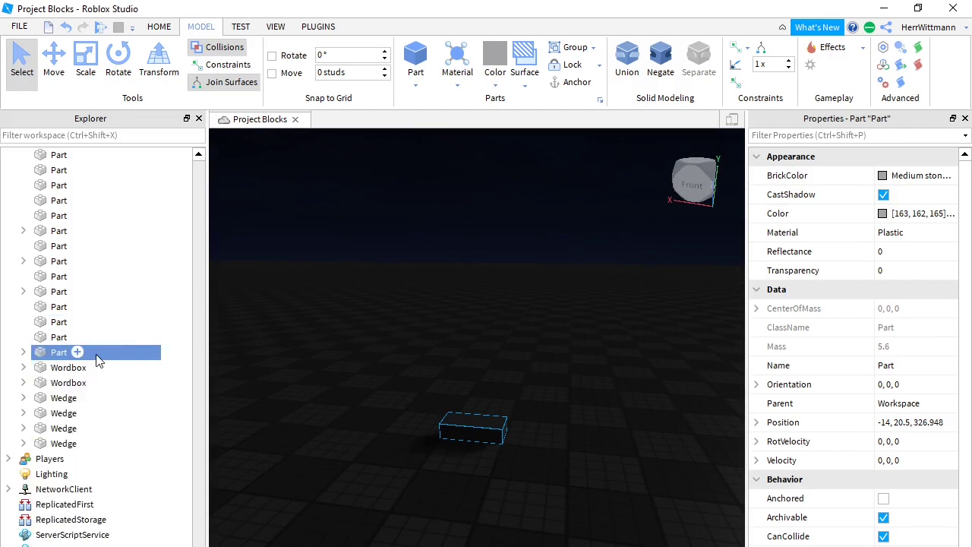
right_click(104, 357)
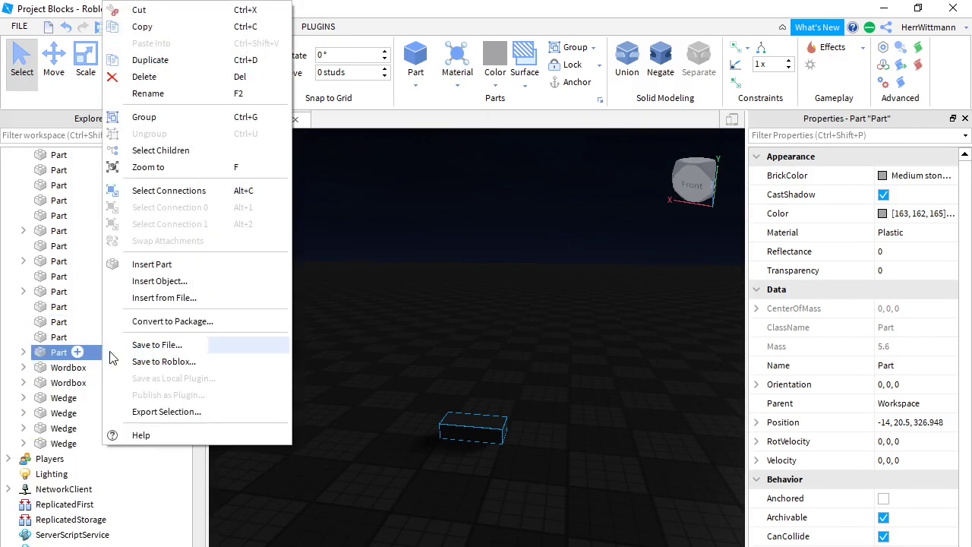
left_click(159, 281)
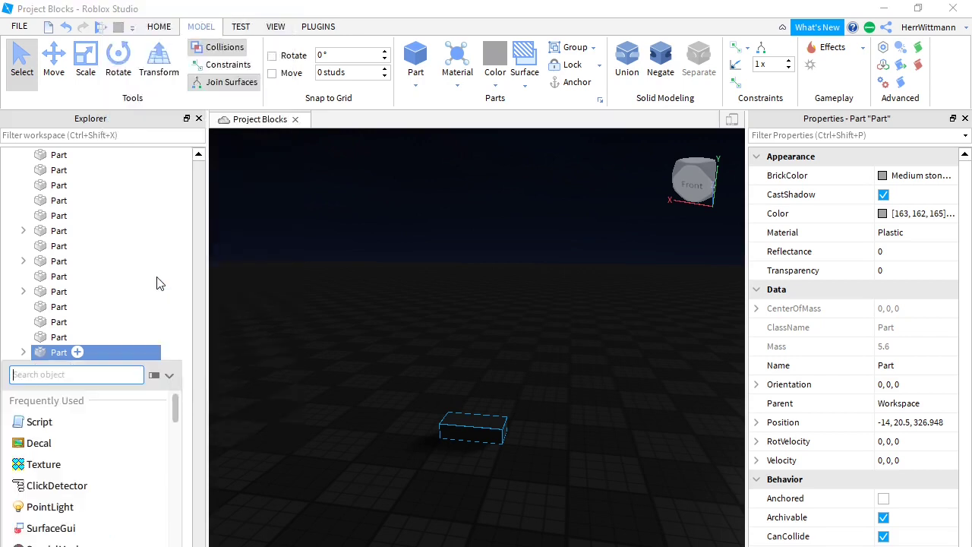
left_click(50, 428)
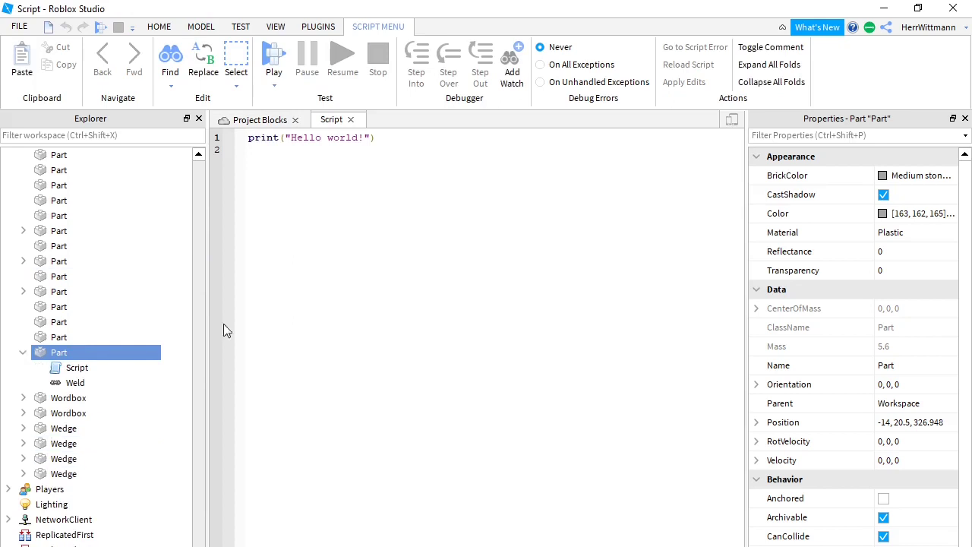
Replace the default Hello world line with the pasted spin code, using SpinSpeed = 00.01 in a while true loop.
left_click_drag(374, 144, 249, 140)
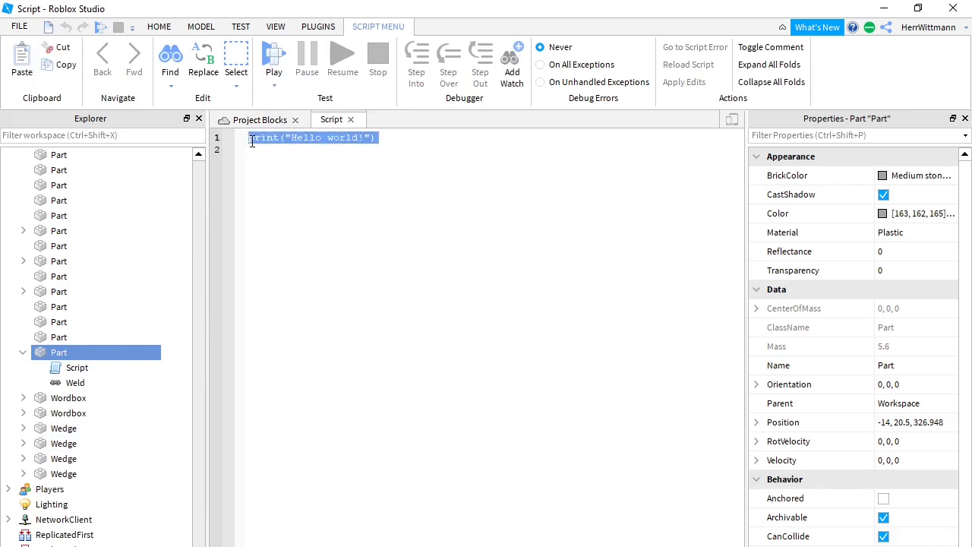
key("BackSpace")
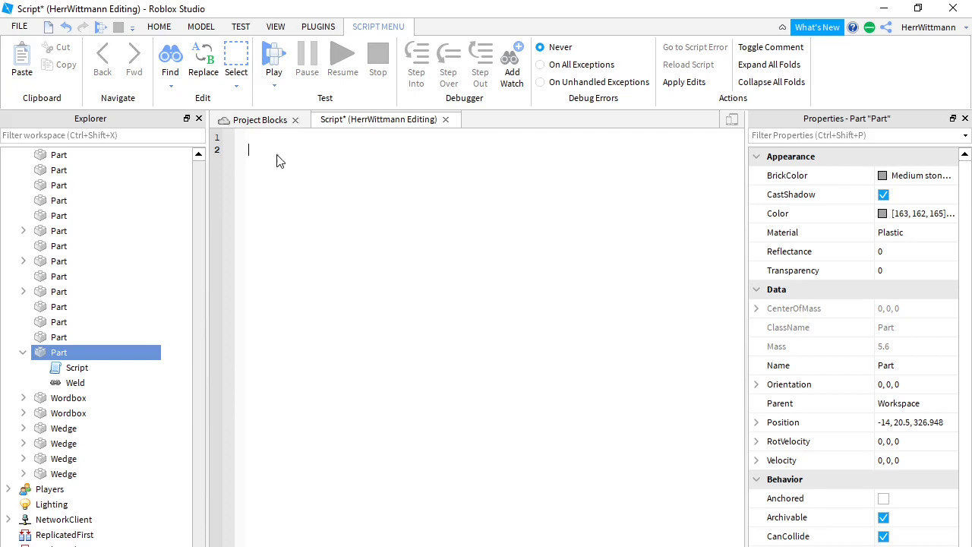
right_click(276, 155)
left_click(316, 237)
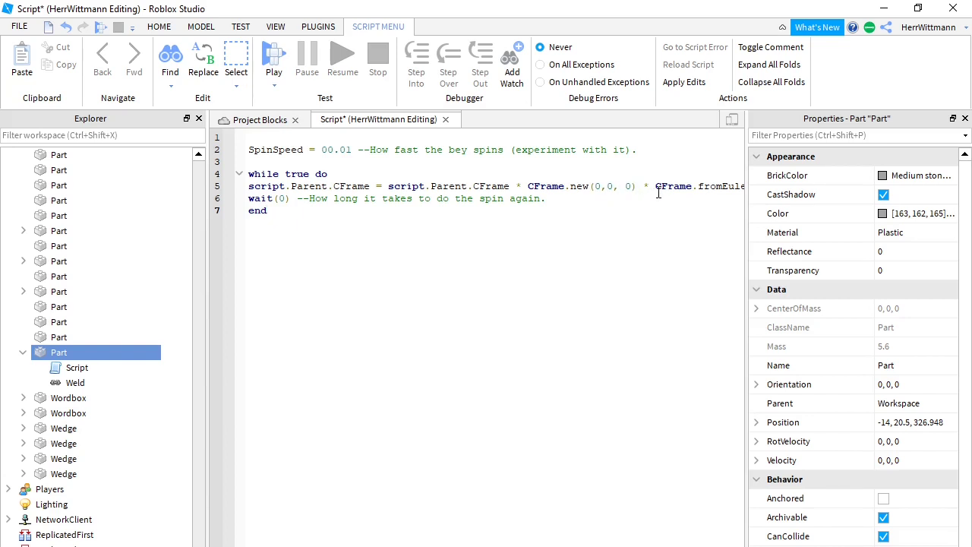
Close the Properties window to reveal the full CFrame line in the script.
left_click(523, 188)
left_click_drag(748, 149, 782, 156)
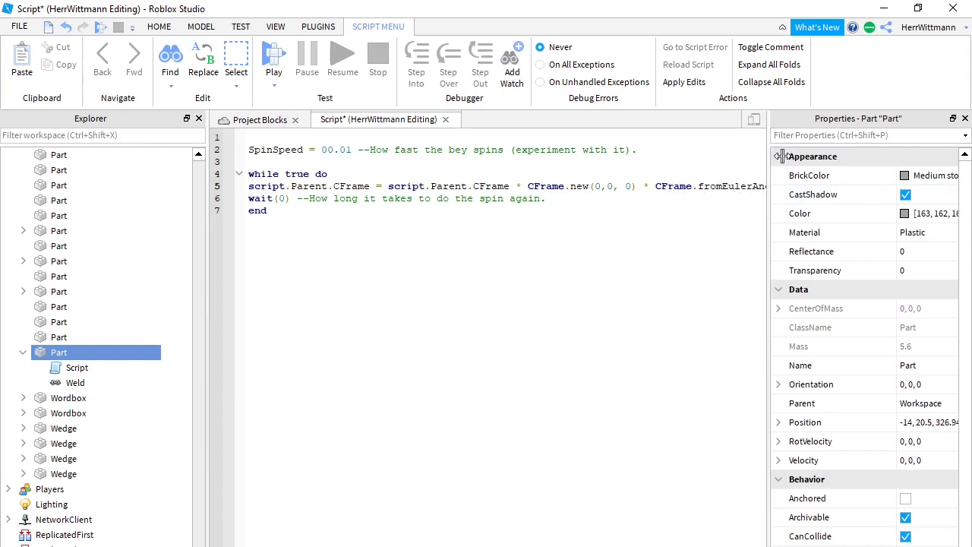
left_click(965, 118)
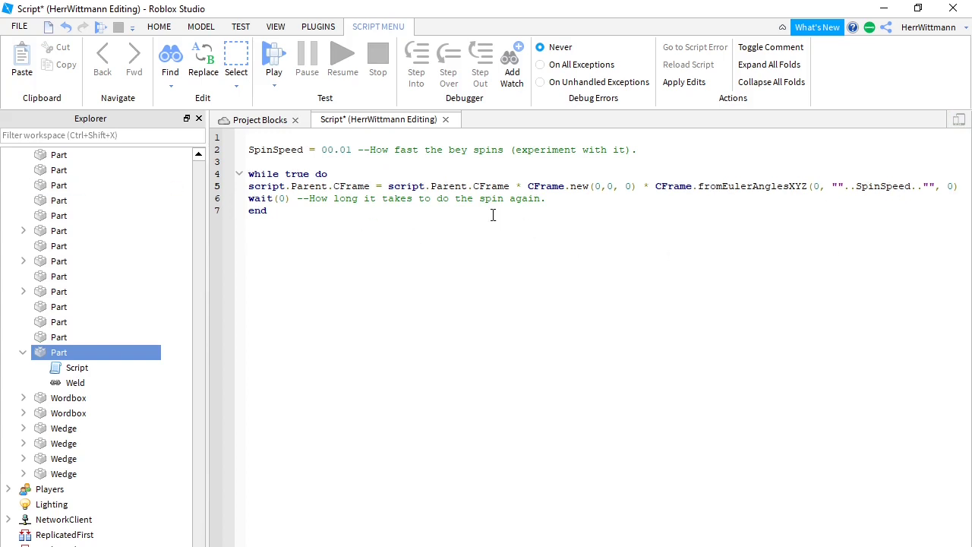
Return to the 3D view of the place and raise the part above the baseplate.
left_click(277, 121)
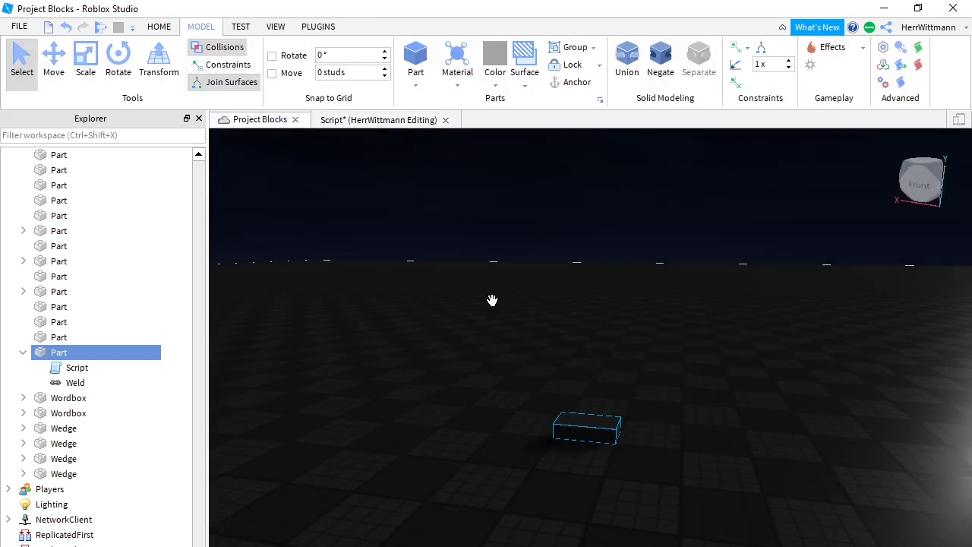
left_click(59, 65)
left_click_drag(589, 369, 567, 190)
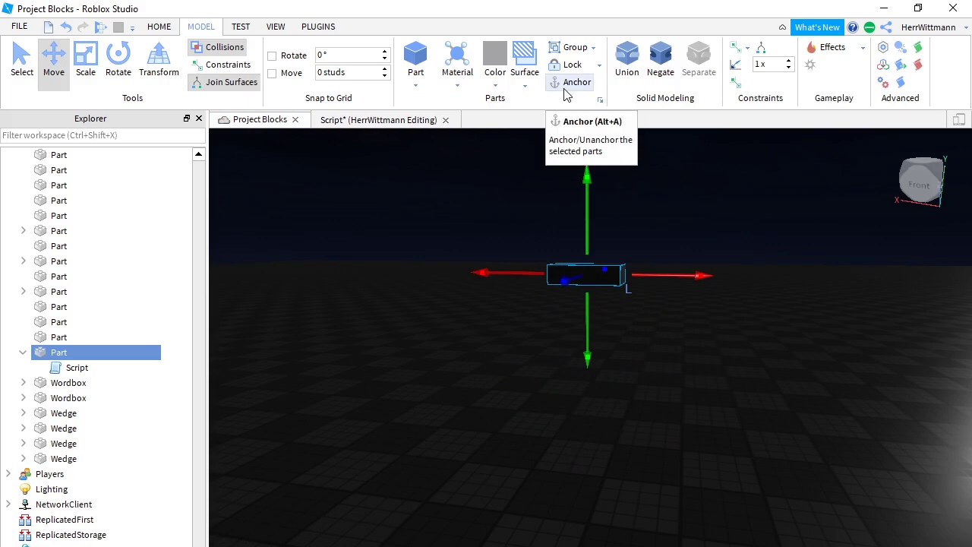
Playtest the place, look around for the scripted part, and end the test.
left_click(98, 27)
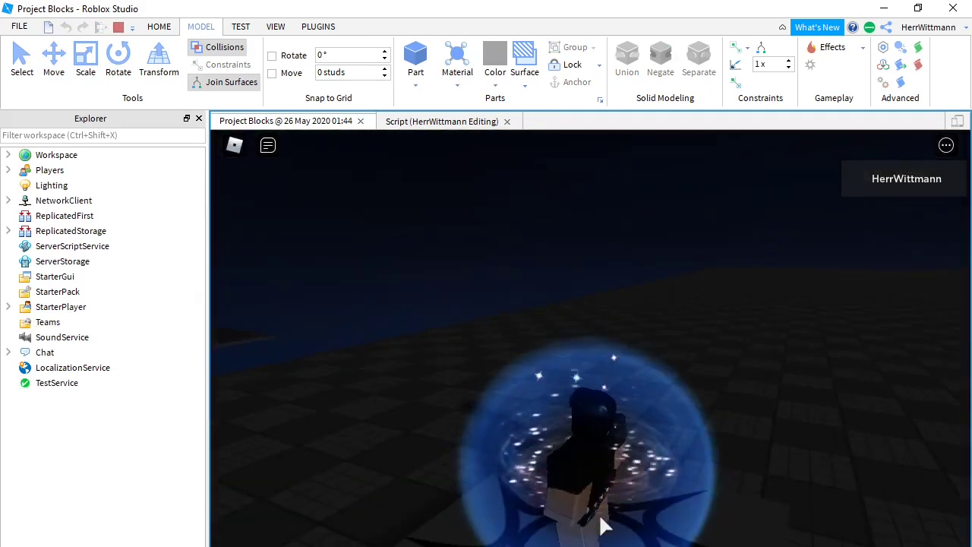
key("w")
right_click_drag(600, 517, 600, 517)
right_click_drag(579, 352, 580, 351)
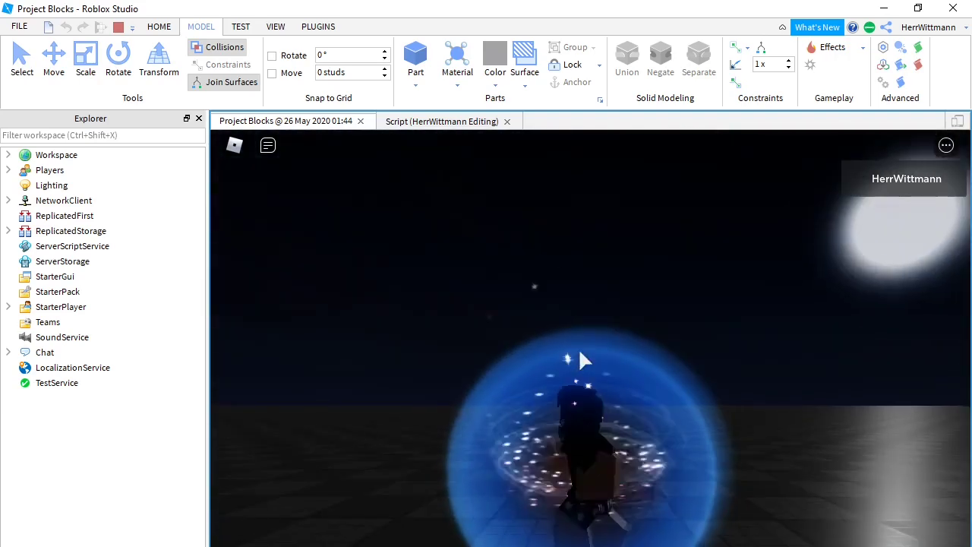
key("s")
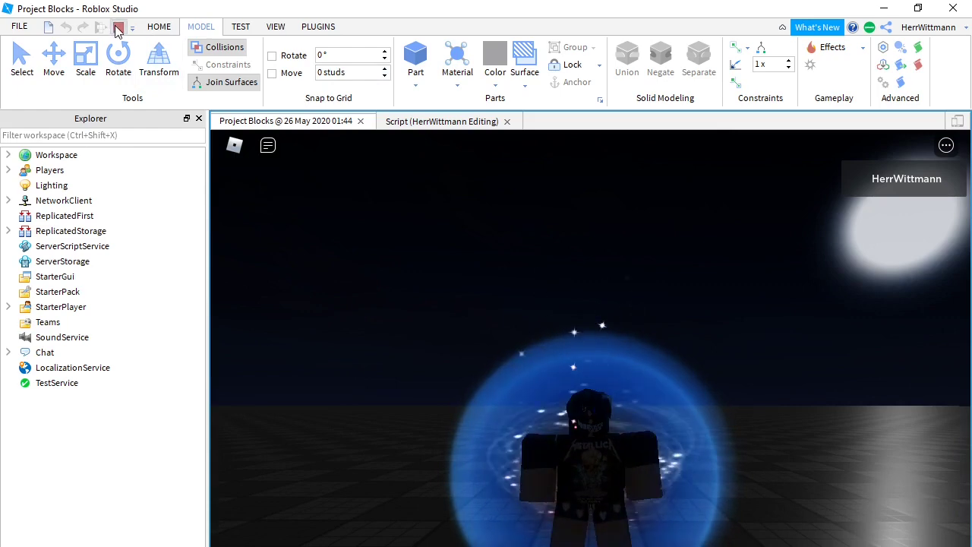
left_click(118, 27)
Set the move snap to 45 studs, try rotating the part, and undo the rotation.
right_click_drag(529, 358, 527, 354)
scroll(529, 359, "up", 3)
scroll(527, 353, "down", 2)
scroll(537, 475, "up", 2)
right_click_drag(537, 474, 537, 475)
scroll(537, 474, "down", 1)
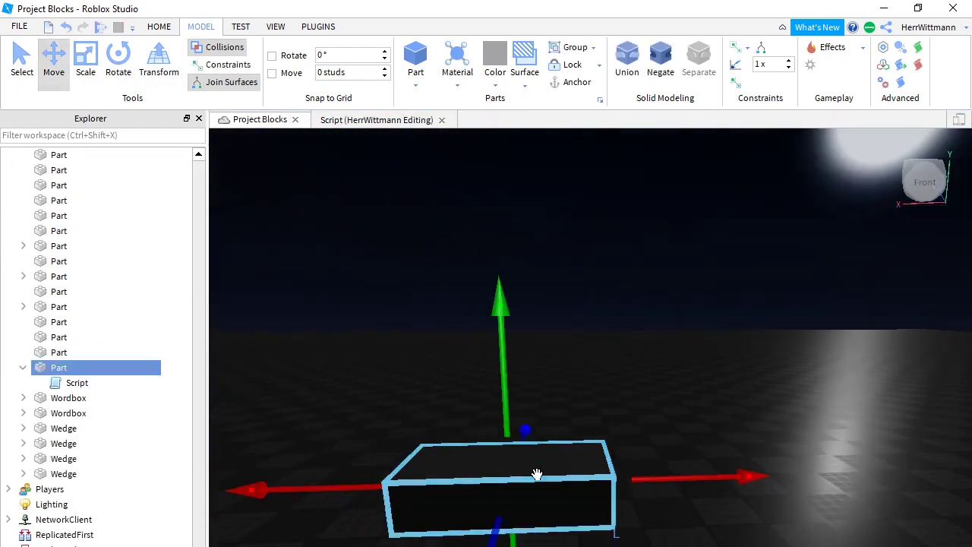
left_click(118, 61)
left_click(343, 72)
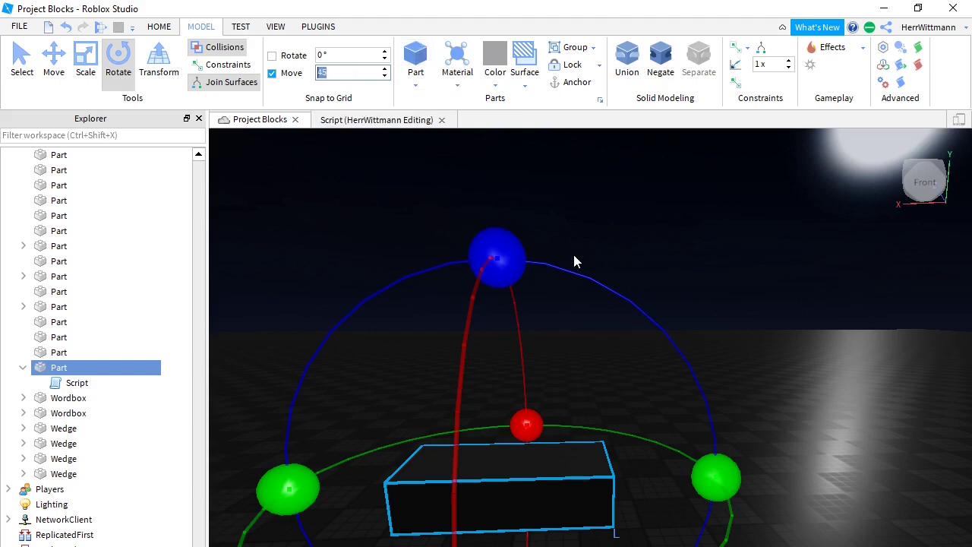
right_click_drag(573, 251, 583, 265)
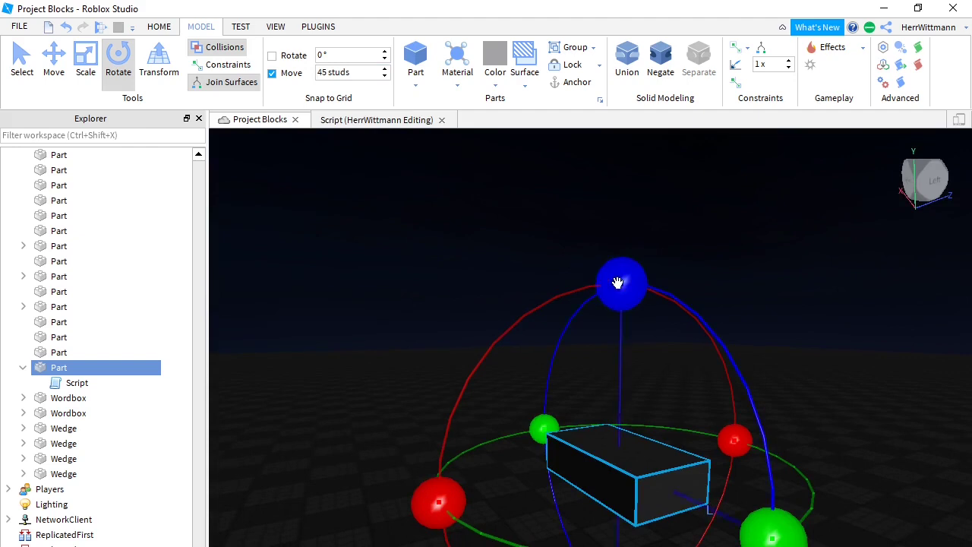
left_click_drag(442, 508, 666, 298)
left_click(68, 27)
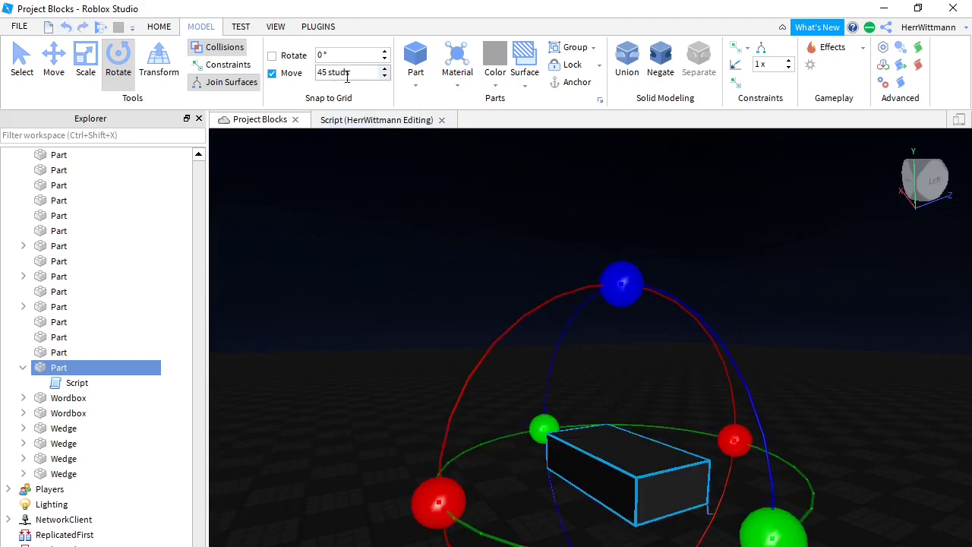
Set the move snap to 0 studs and the rotate snap to 45°, and rotate the part to stand on its long edge.
double_click(349, 72)
type("0")
double_click(345, 59)
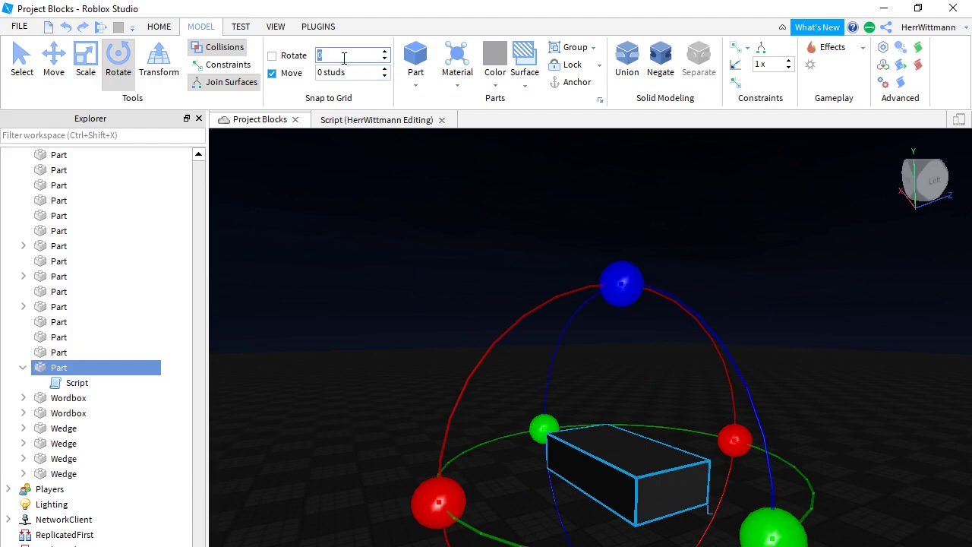
key("BackSpace")
left_click_drag(445, 498, 640, 488)
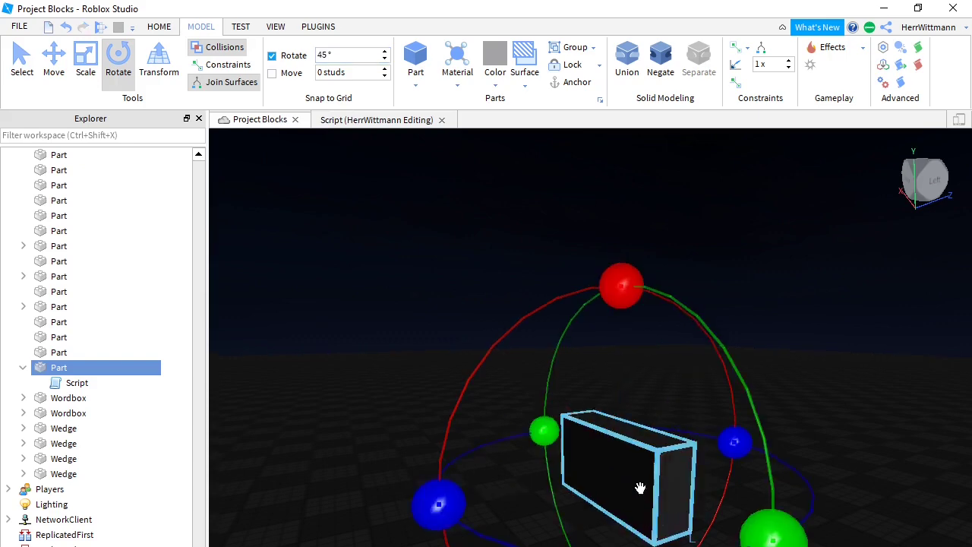
right_click_drag(640, 488, 640, 489)
scroll(540, 418, "down", 3)
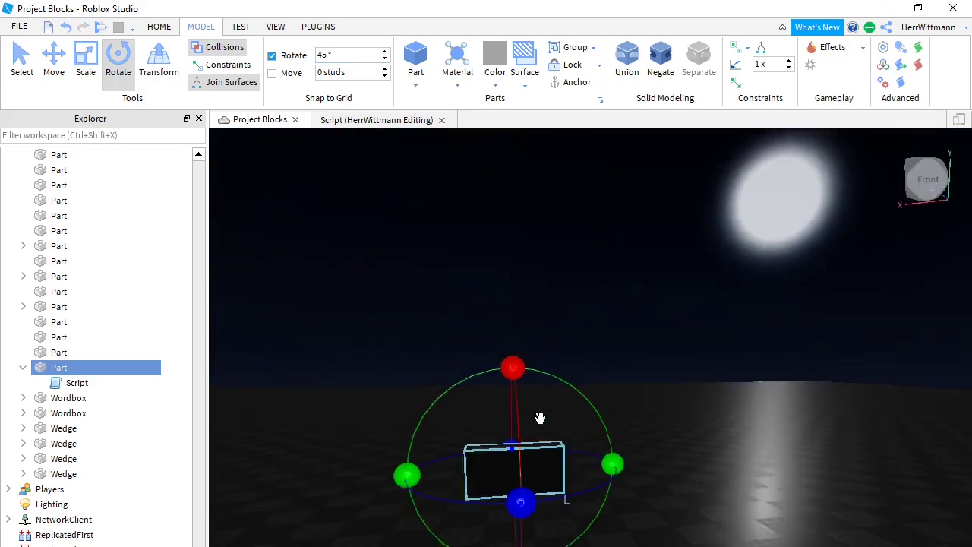
Anchor the part, playtest the place with the character walking forward, and end the test.
scroll(540, 418, "down", 1)
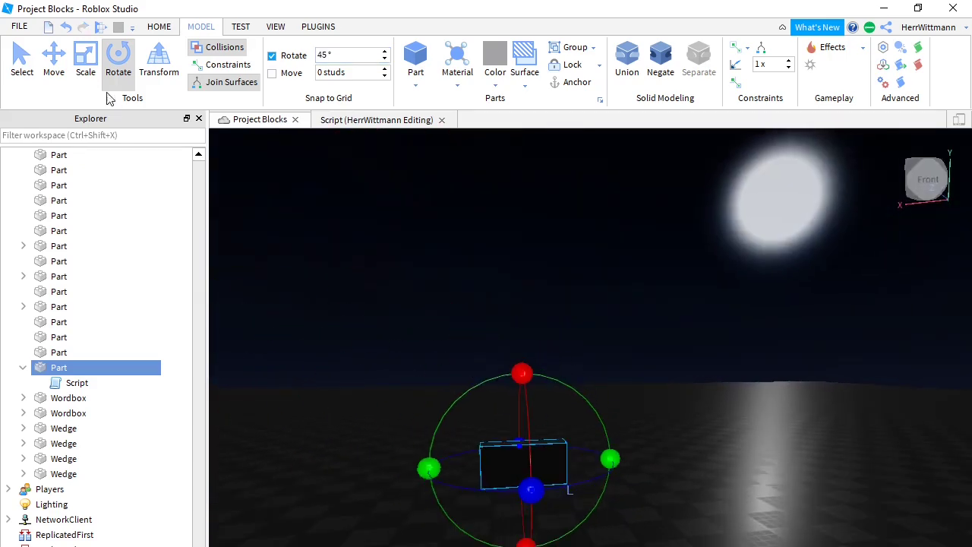
left_click(573, 83)
left_click(106, 30)
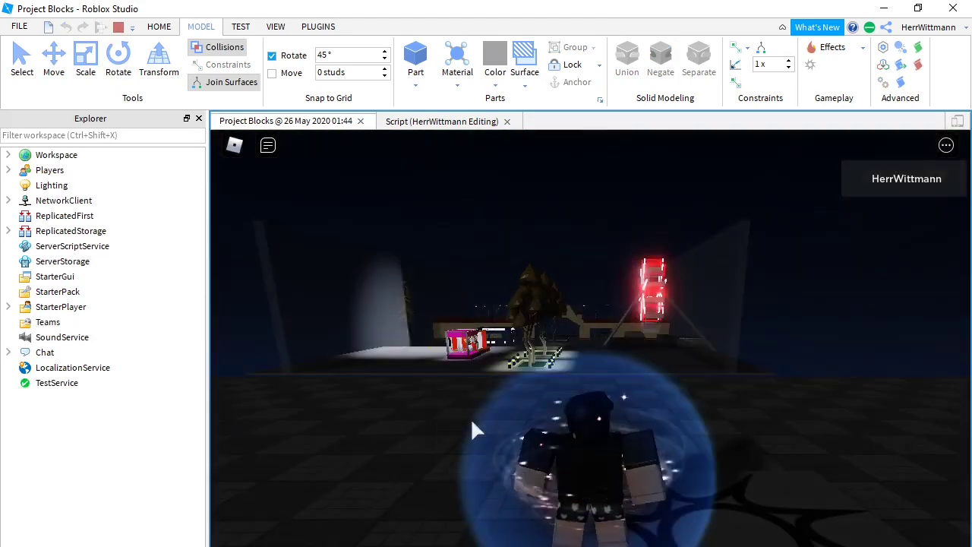
key("w")
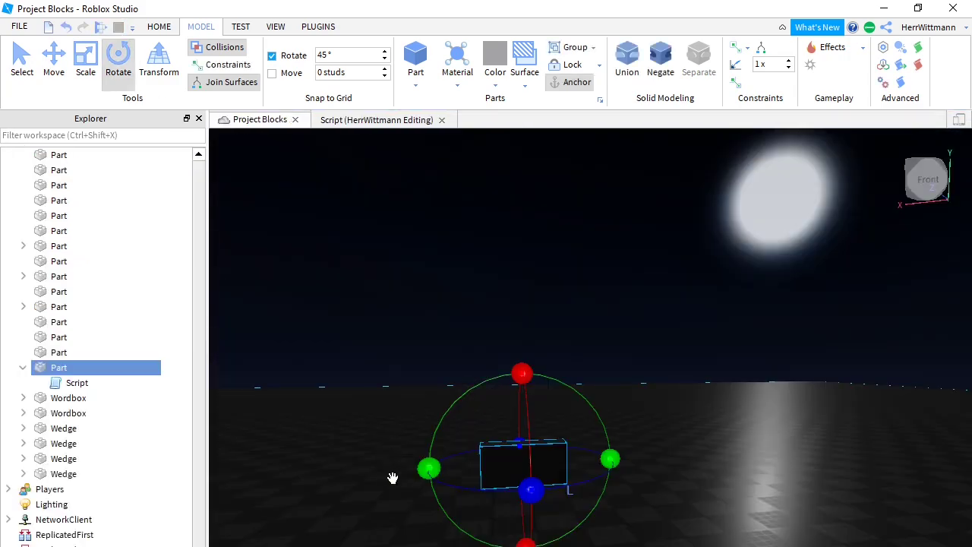
Search the model library for "test dummy" and insert a Test Dummy on the baseplate near the scripted part.
left_click(86, 64)
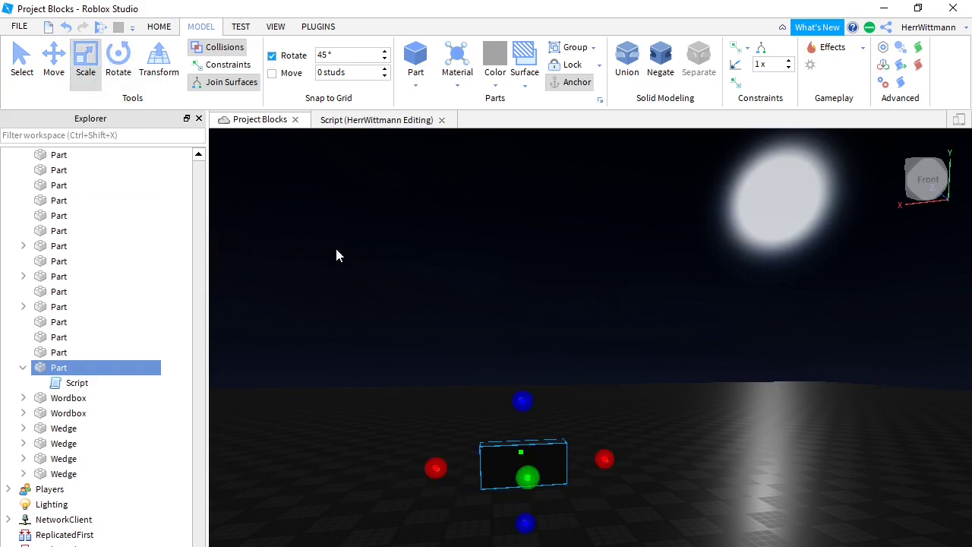
scroll(445, 411, "down", 2)
scroll(445, 412, "down", 5)
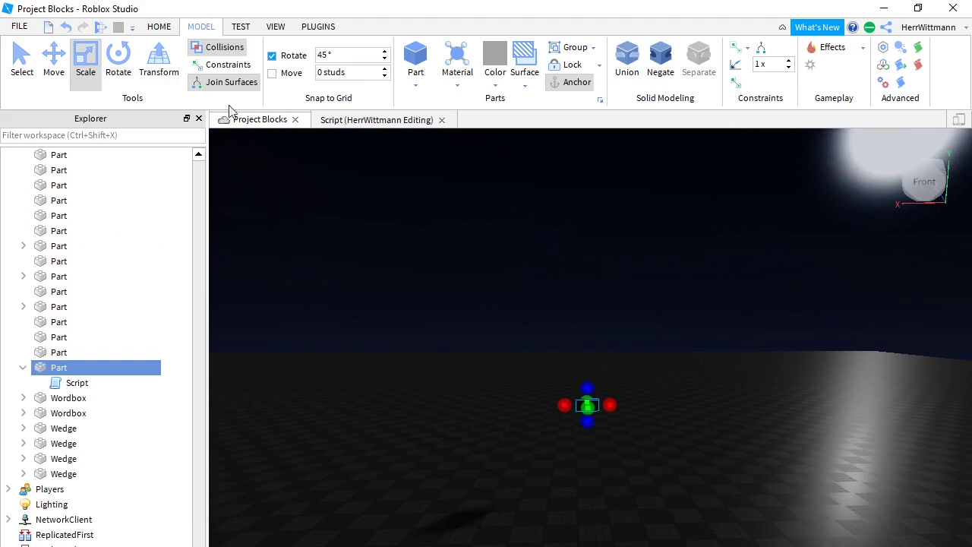
left_click(159, 27)
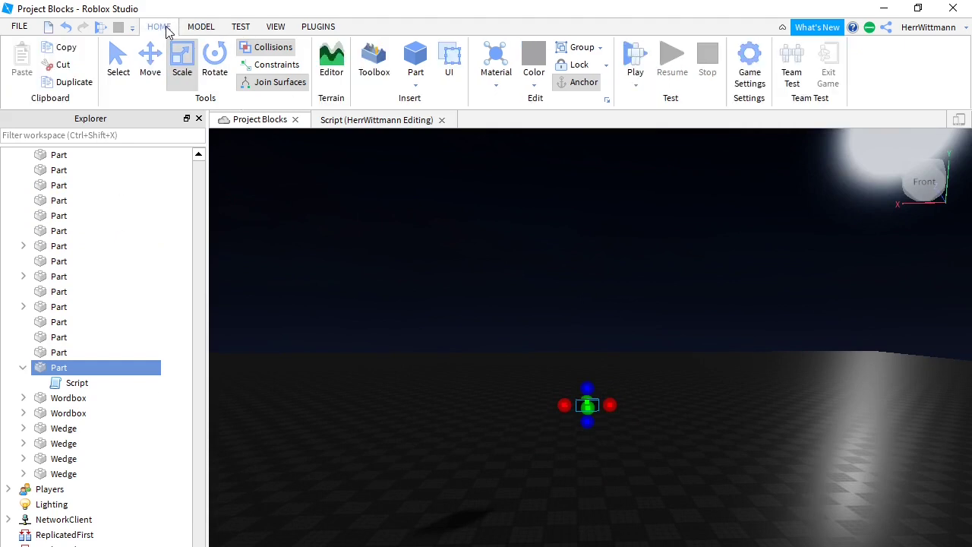
left_click(374, 62)
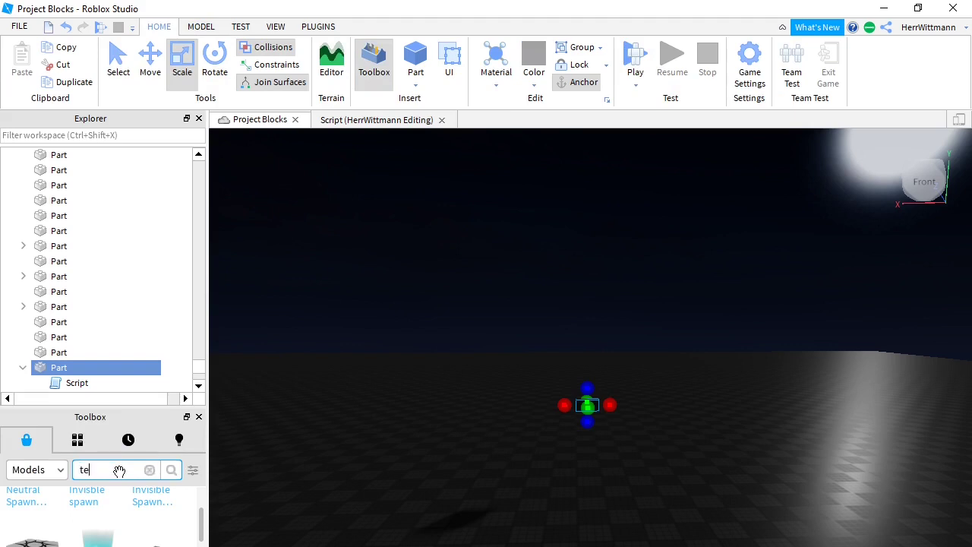
left_click(118, 471)
type("test dummy")
key("Return")
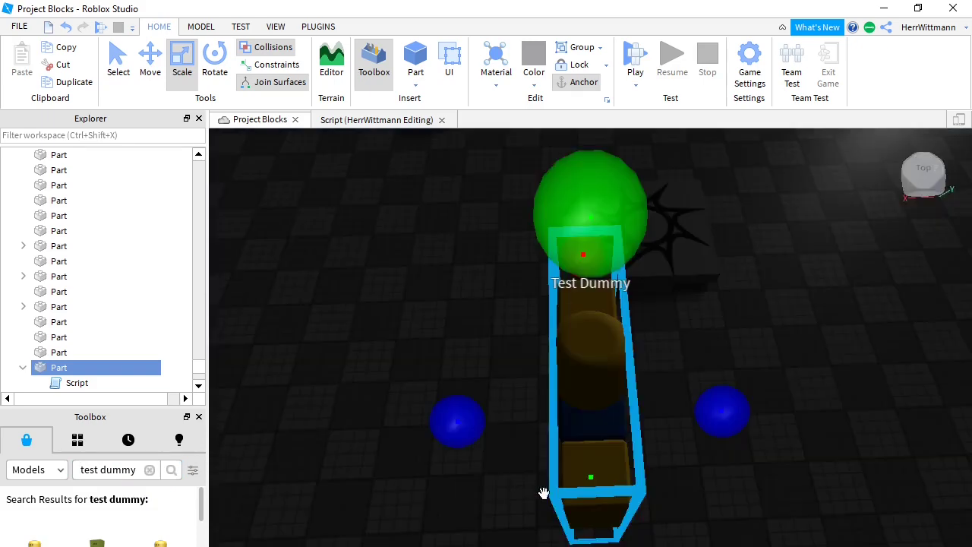
left_click_drag(571, 424, 495, 343)
right_click_drag(471, 352, 494, 342)
key("r")
left_click_drag(495, 342, 537, 332)
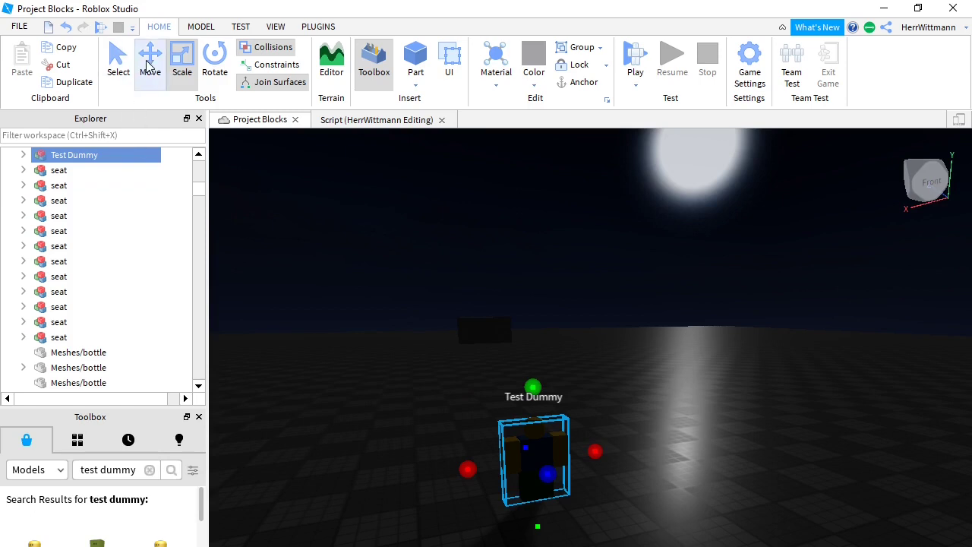
Scale the scripted part lengthwise in both directions into a long horizontal beam.
left_click(149, 64)
left_click(475, 331)
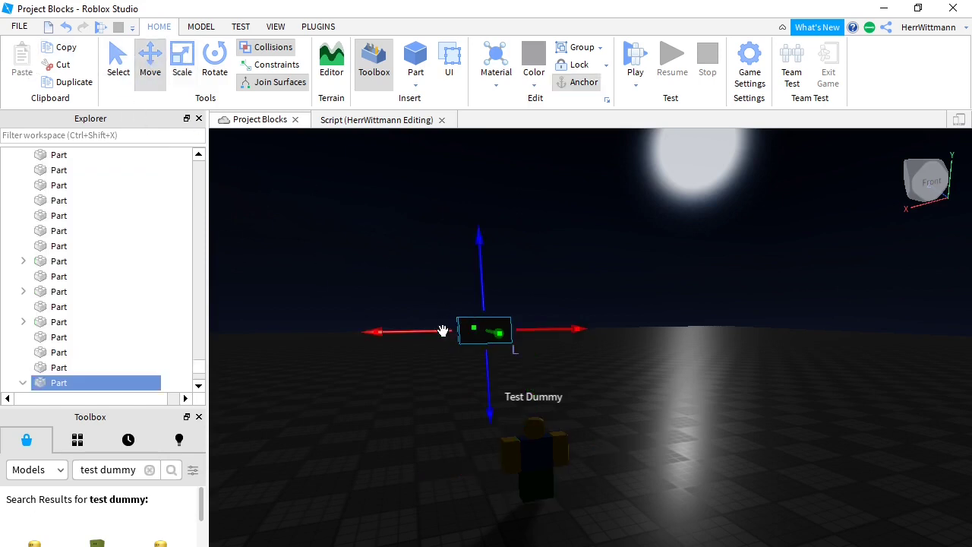
left_click(182, 64)
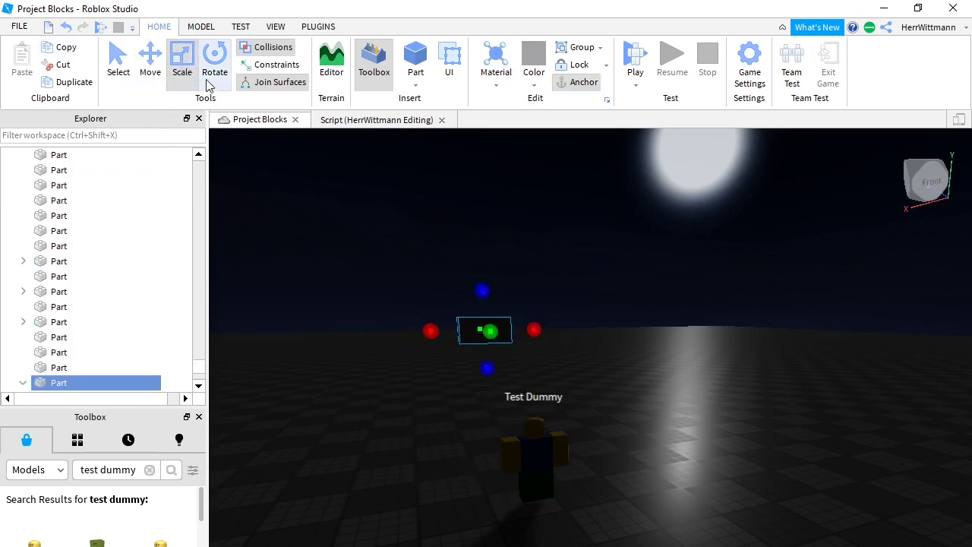
left_click_drag(432, 333, 375, 345)
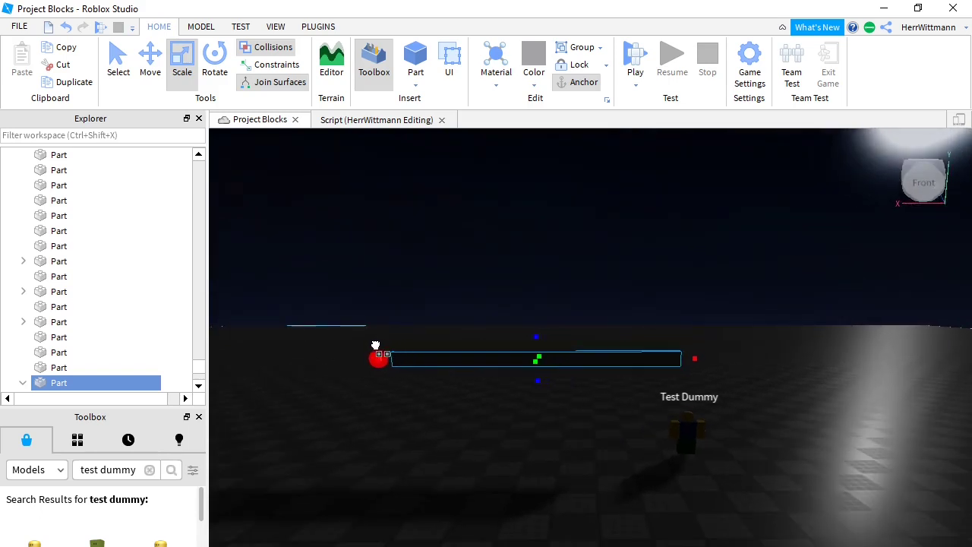
left_click_drag(660, 358, 761, 365)
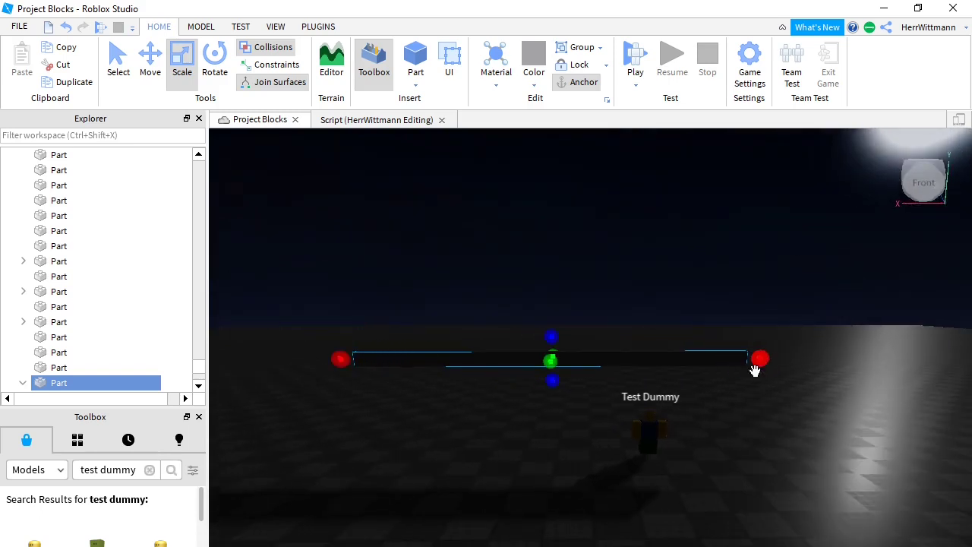
key("d")
scroll(685, 458, "up", 3)
right_click_drag(685, 458, 686, 473)
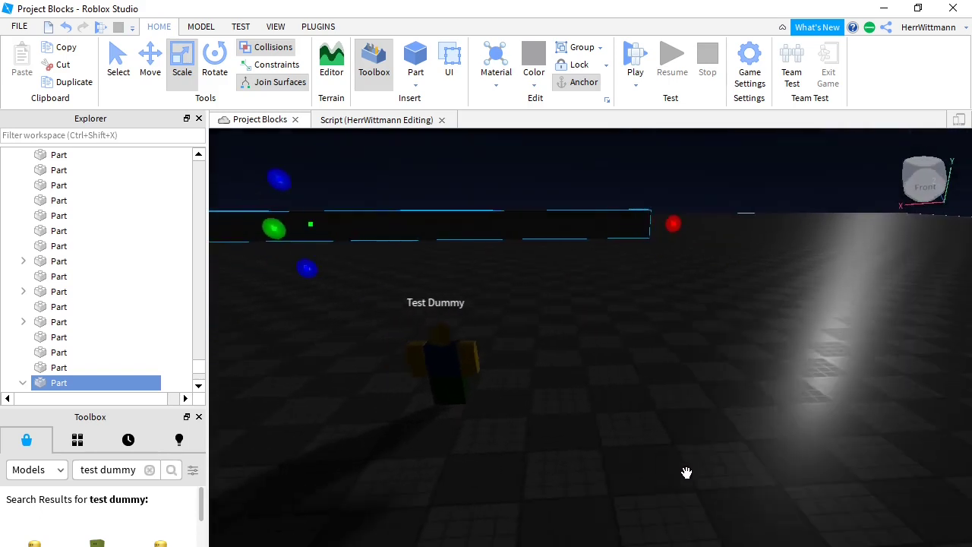
scroll(614, 445, "down", 3)
key("a")
scroll(544, 412, "down", 2)
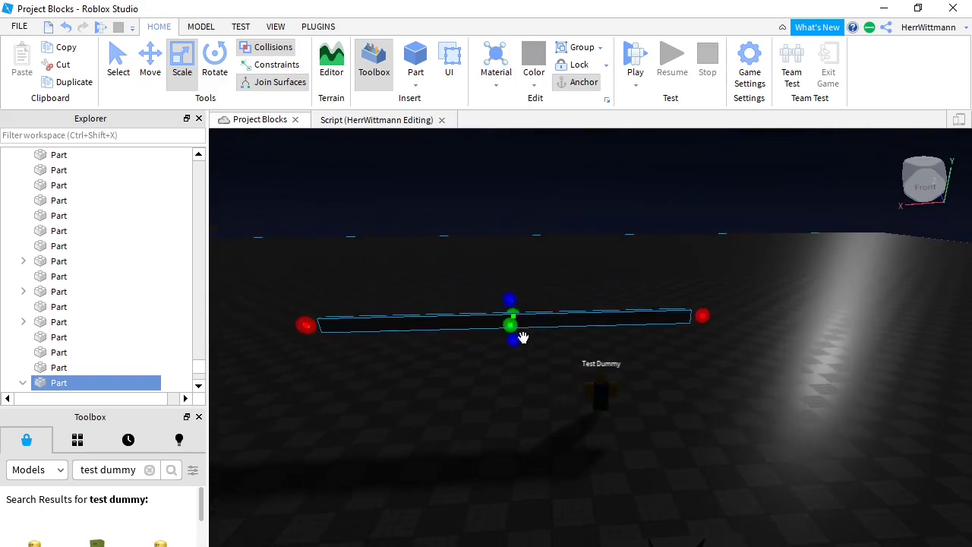
Raise the long beam higher above the Test Dummy.
left_click(150, 63)
right_click_drag(516, 287, 512, 274)
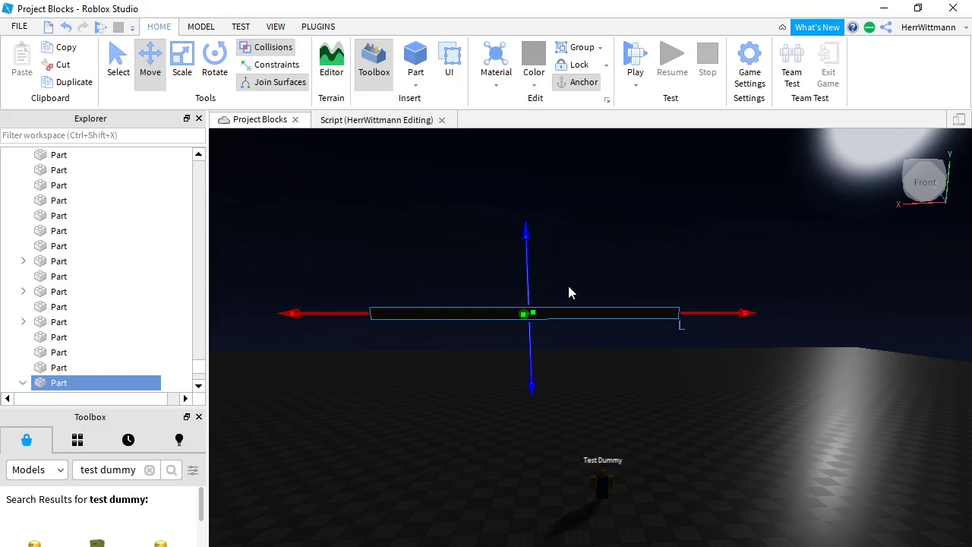
right_click(439, 305)
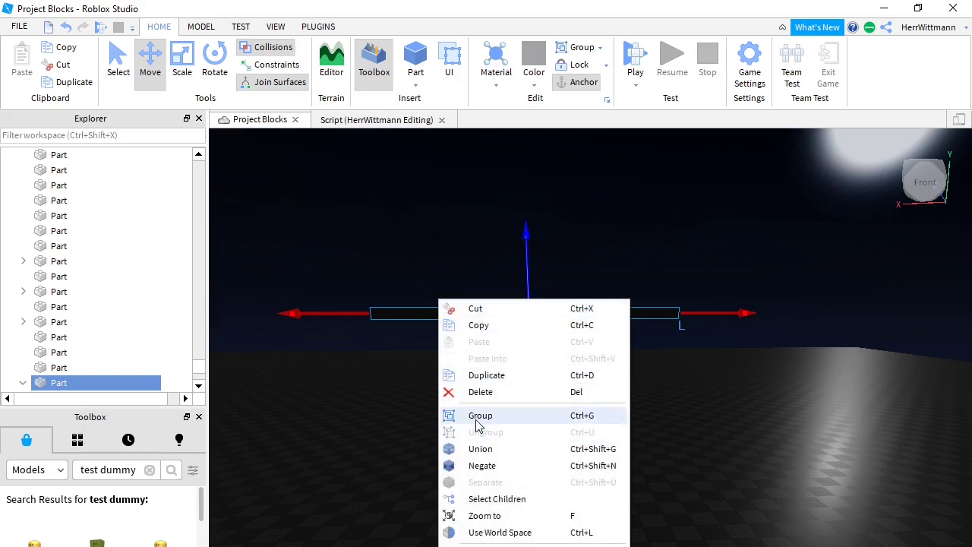
Set the rotate snap to 30° and copy the beam.
left_click(203, 27)
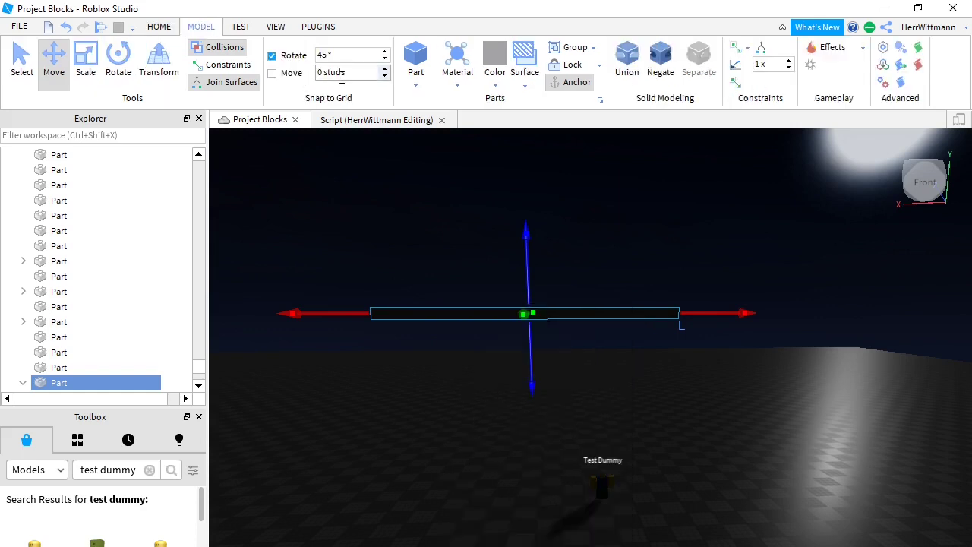
left_click_drag(338, 57, 269, 63)
key("BackSpace")
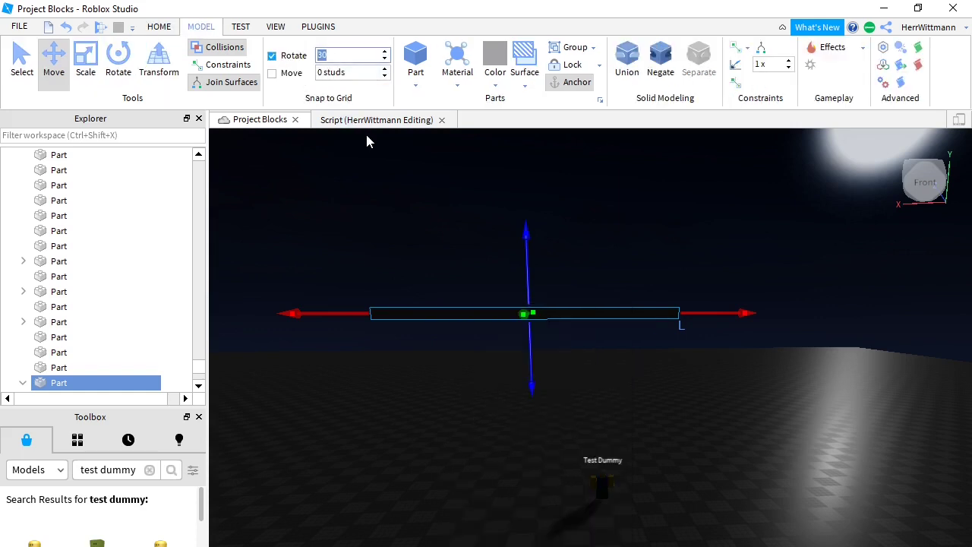
right_click(372, 264)
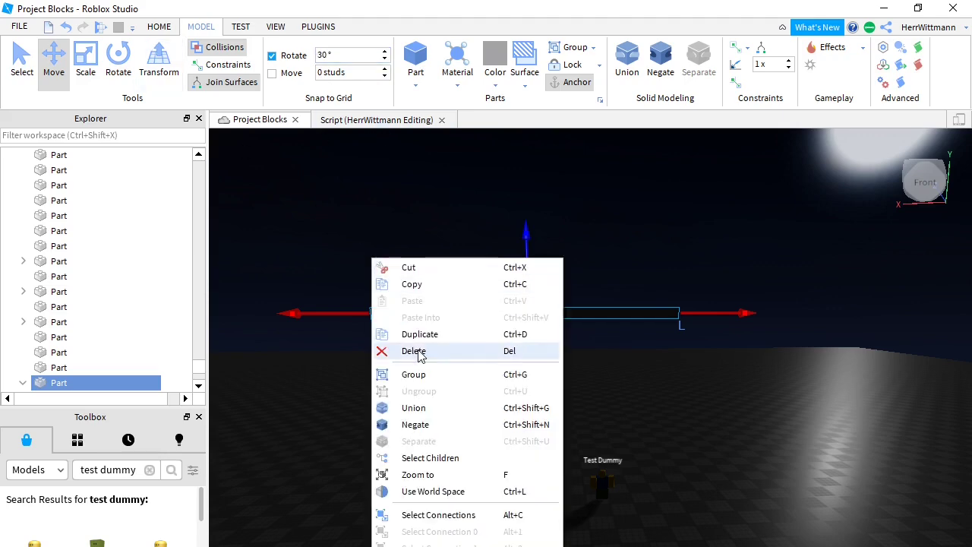
right_click(614, 317)
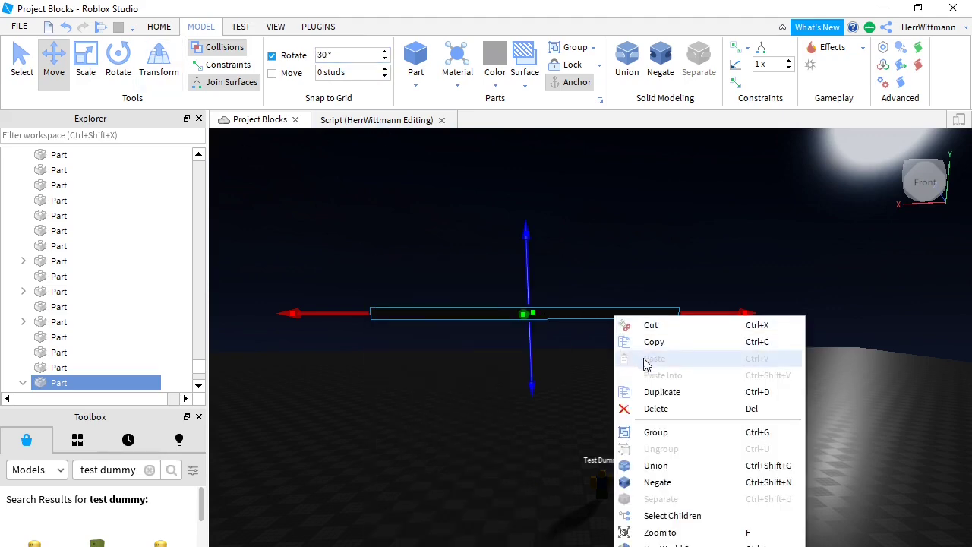
left_click(665, 346)
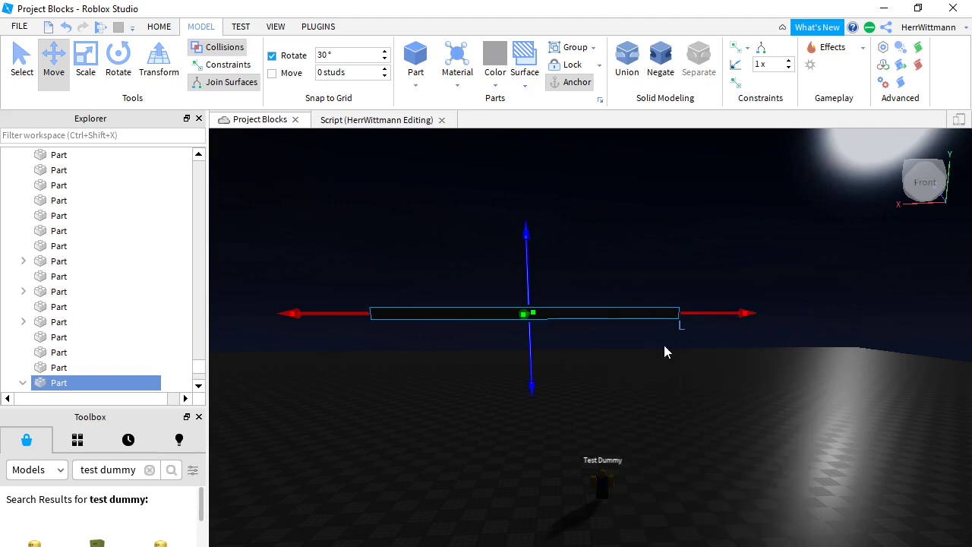
Try rotating the beam in 30° increments and bring it back to horizontal.
left_click(124, 64)
left_click_drag(688, 313, 691, 343)
left_click_drag(673, 396, 655, 418)
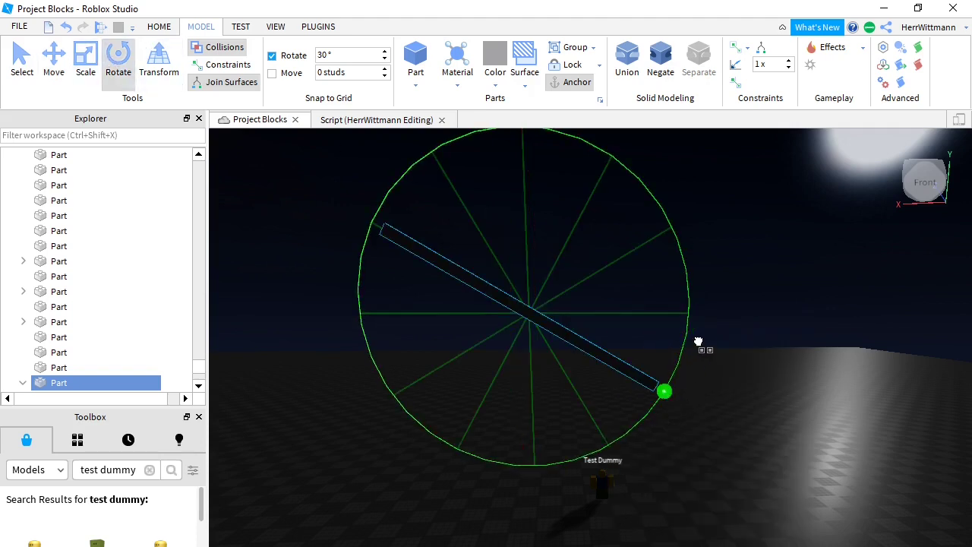
left_click_drag(698, 342, 691, 308)
Duplicate the horizontal beam and remove the duplicate.
right_click(657, 310)
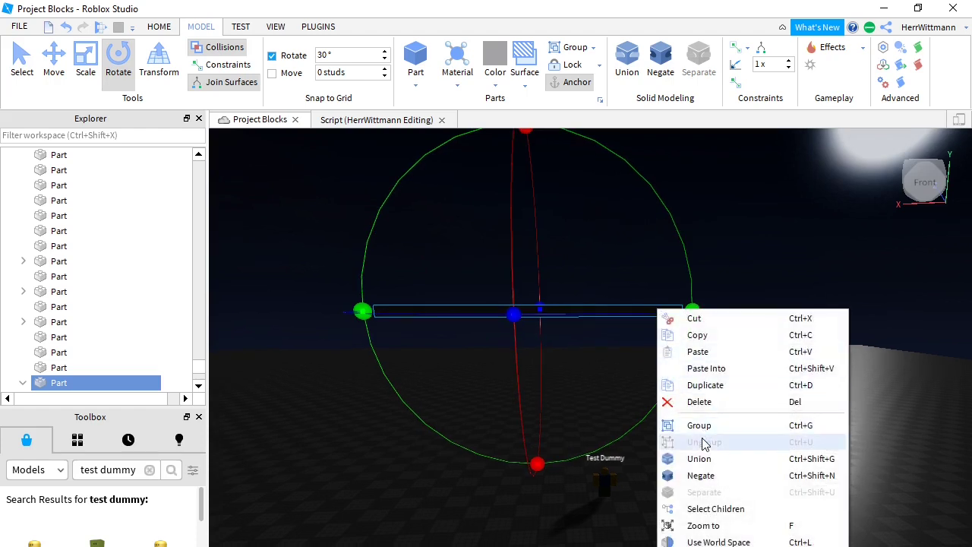
left_click(704, 385)
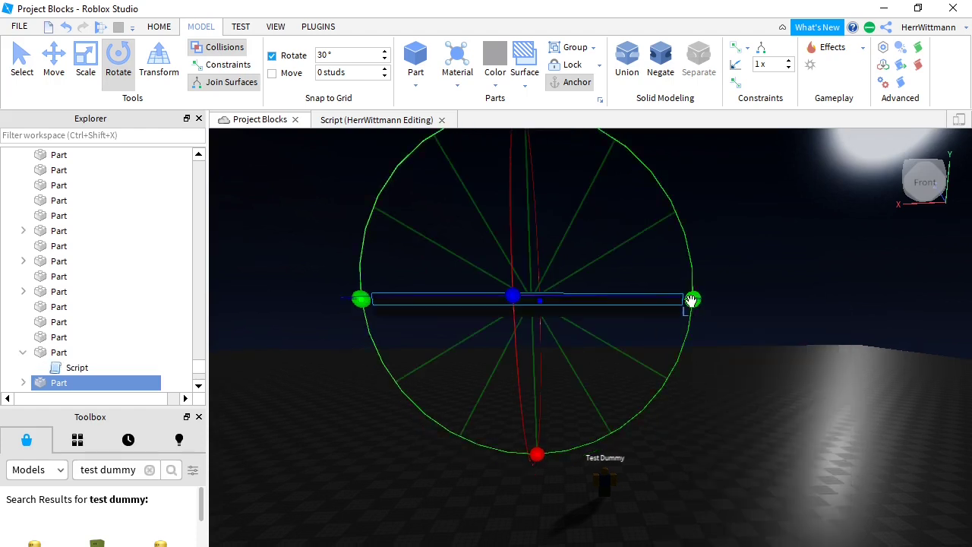
right_click(623, 303)
left_click(651, 327)
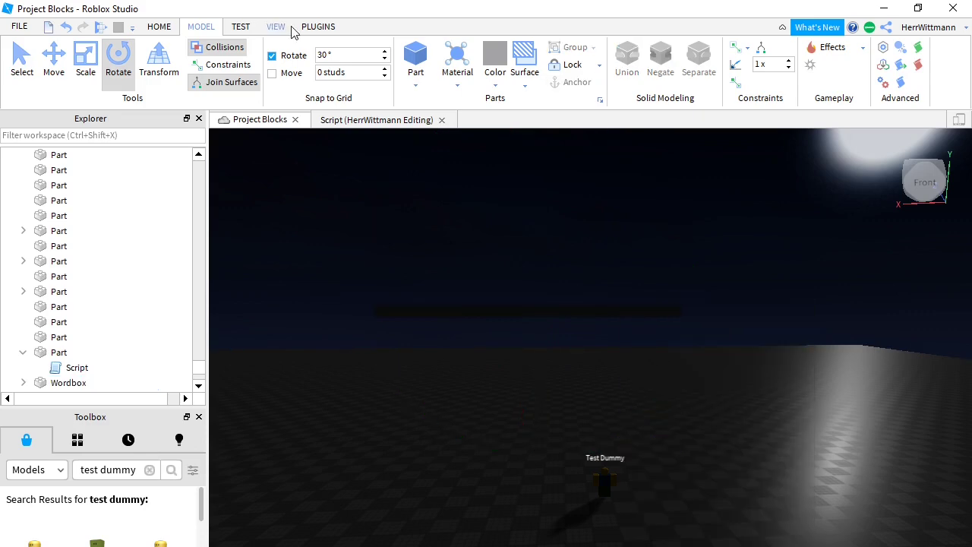
Duplicate the scripted beam again, look at the copy's placement from the beam's end, and undo the duplication.
left_click(448, 309)
right_click_drag(538, 278, 537, 278)
key("w")
right_click(541, 279)
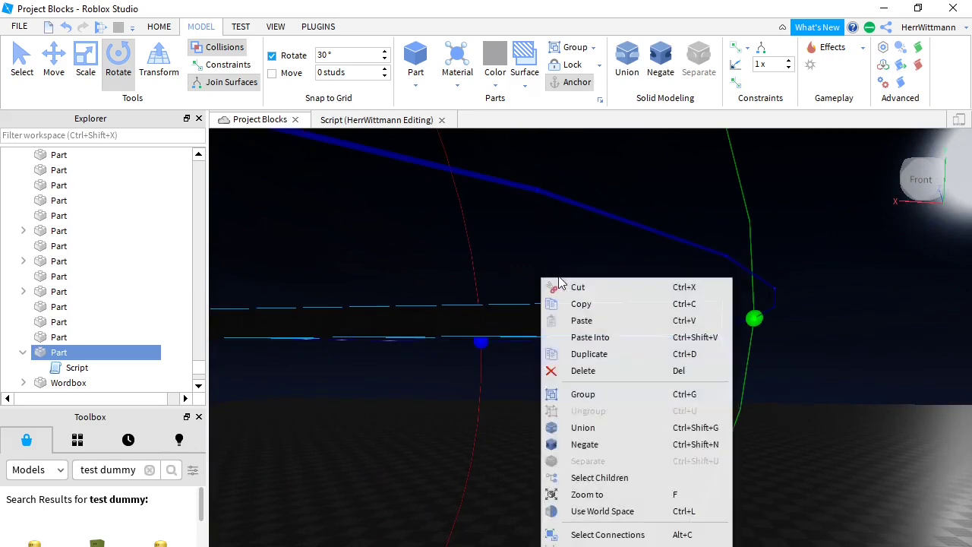
left_click(590, 355)
key("d")
right_click_drag(564, 311, 563, 311)
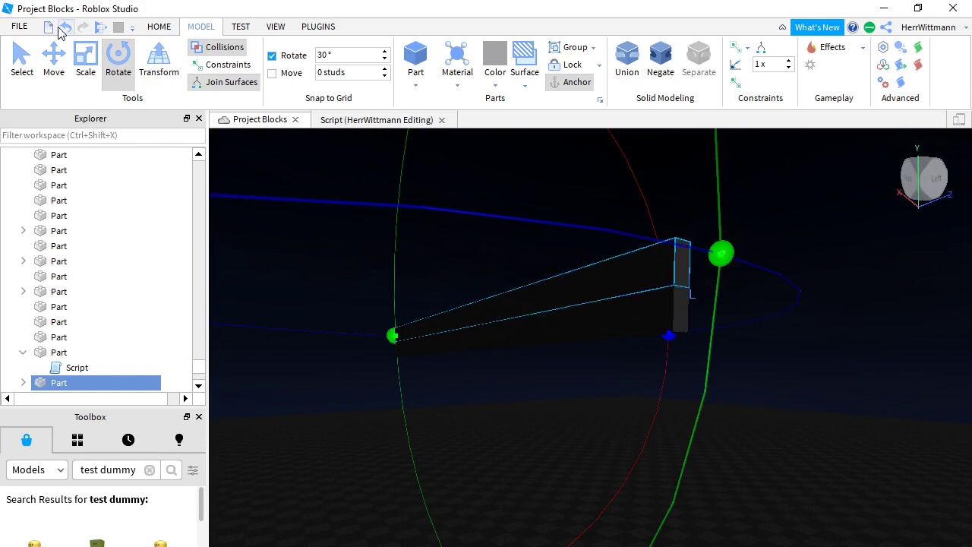
left_click(65, 28)
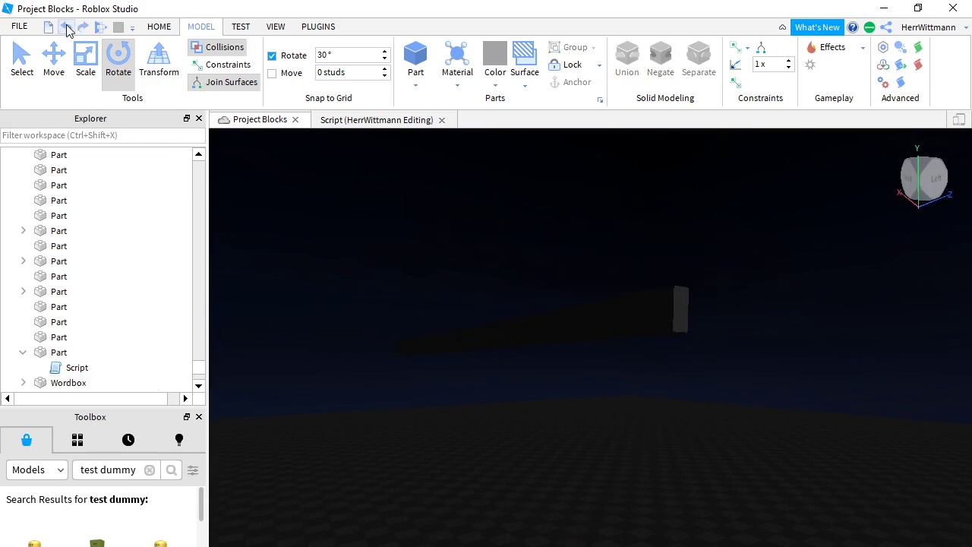
Turn off collision checking and duplicate the beam in place.
left_click(212, 51)
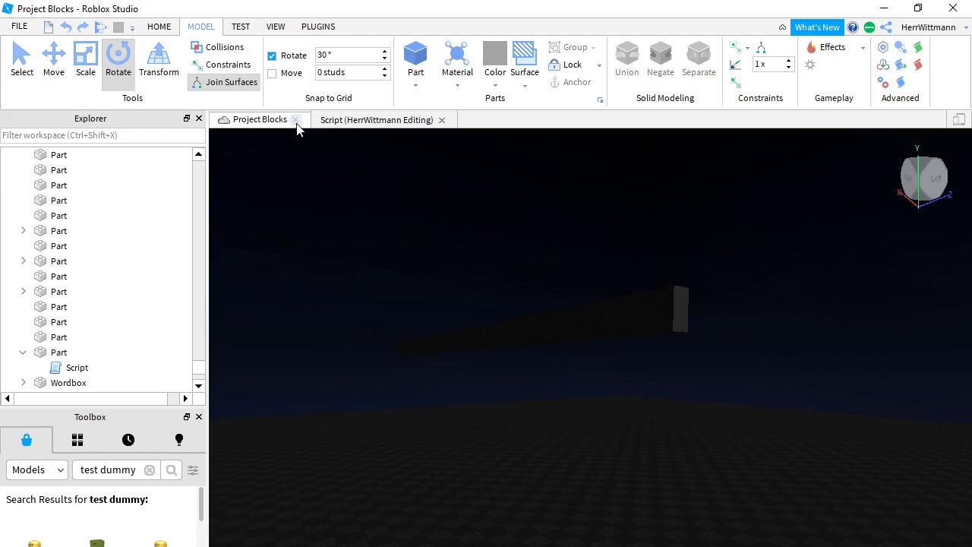
right_click(566, 310)
left_click(620, 390)
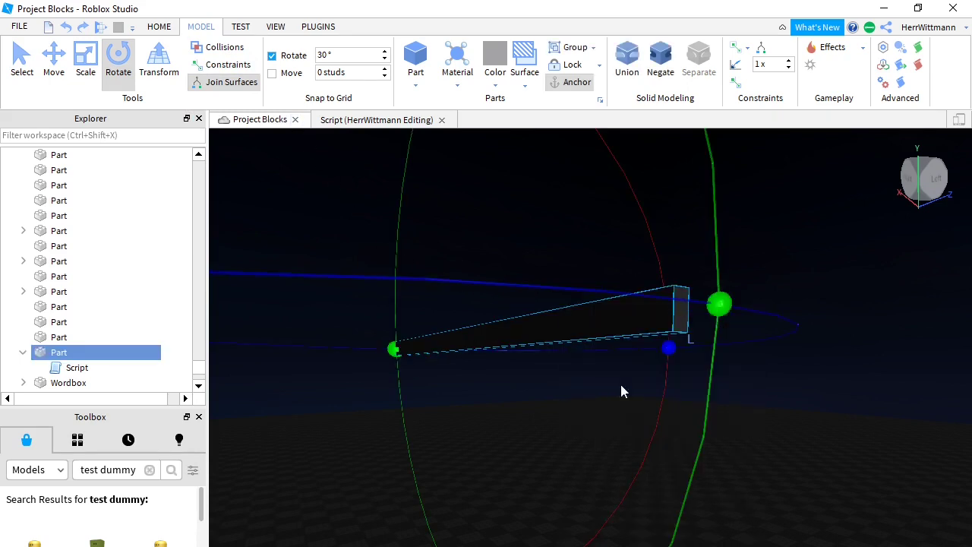
key("a")
right_click_drag(425, 237, 455, 235)
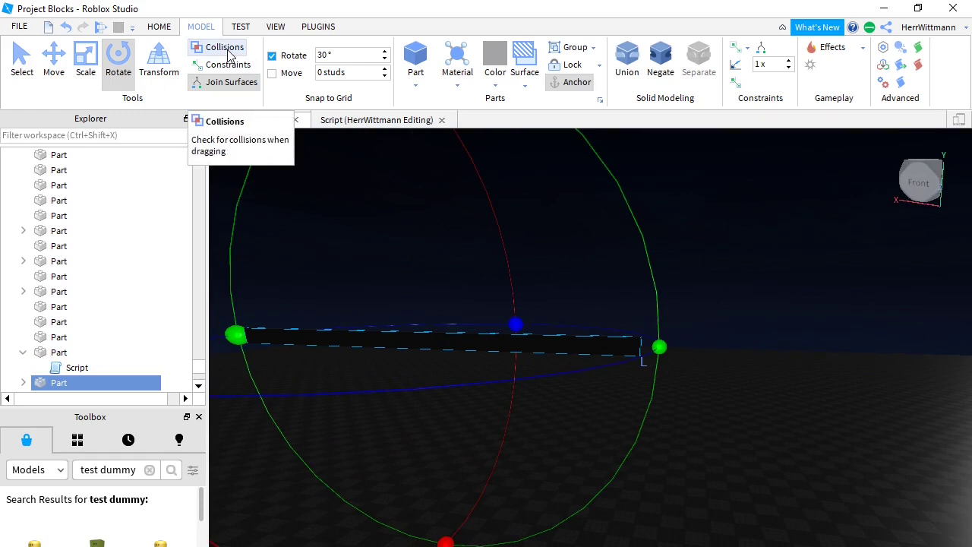
Rotate the duplicated beam 30° about the centre, duplicate it, and rotate the new copy another 30° as a further spoke.
right_click_drag(584, 350, 585, 353)
key("s")
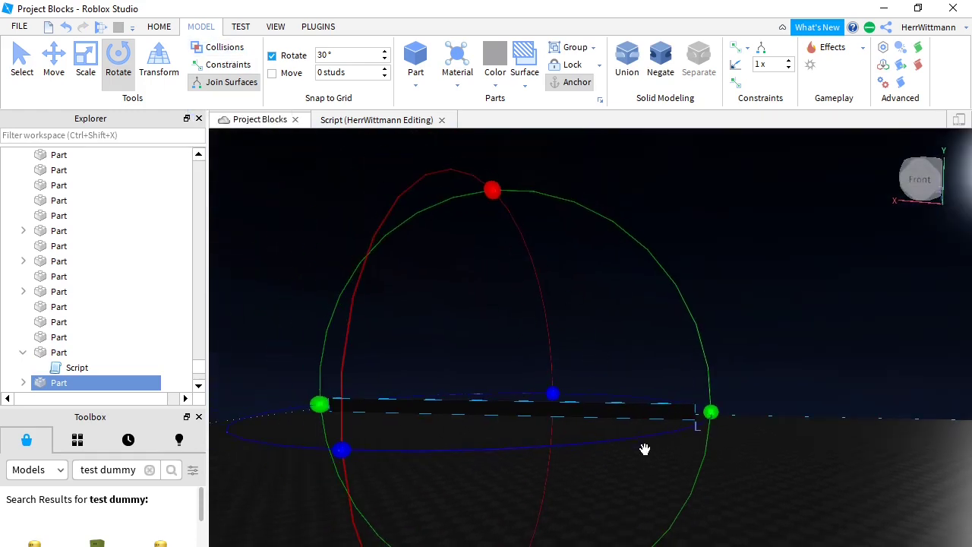
left_click_drag(711, 410, 711, 439)
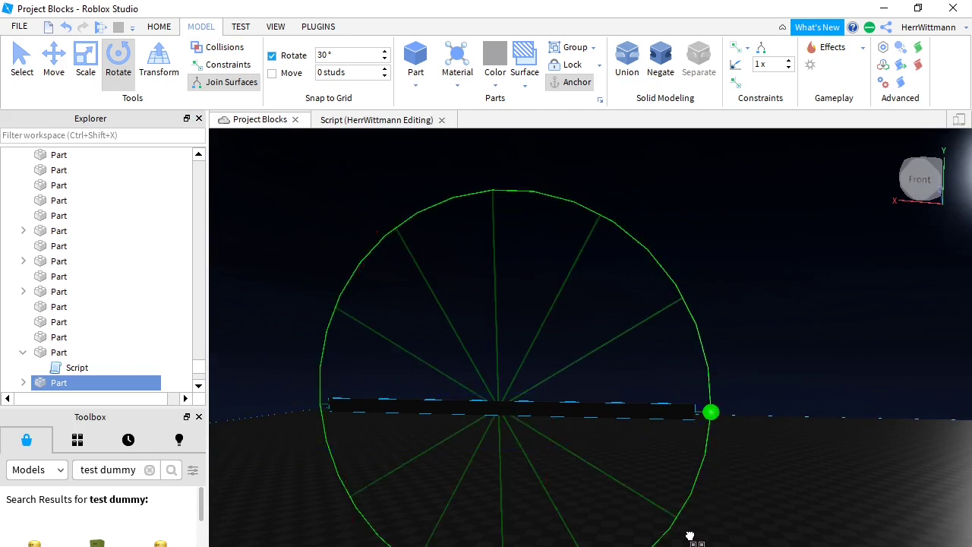
left_click_drag(690, 536, 565, 542)
right_click(634, 500)
left_click(691, 194)
right_click(565, 485)
left_click(613, 176)
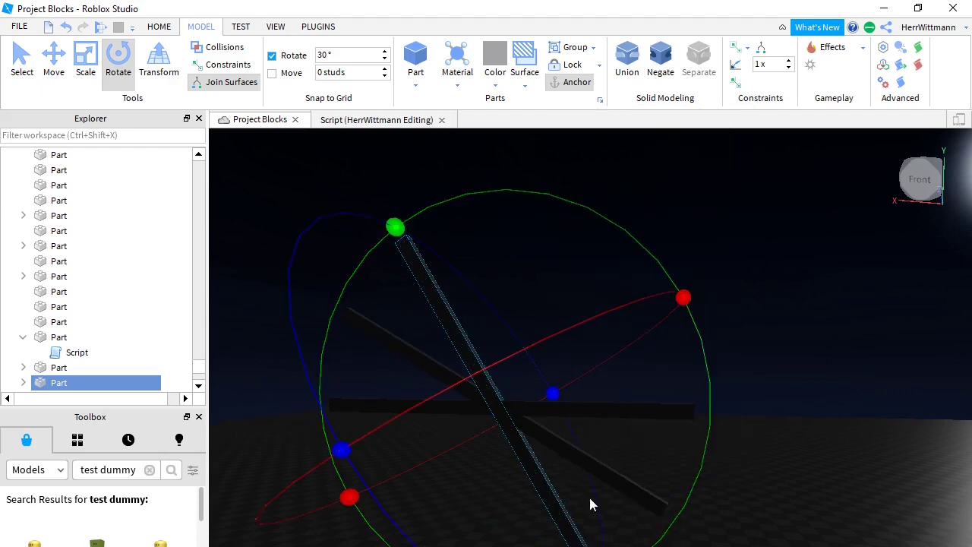
Add two more spokes to the wheel, duplicating the newest beam each time and rotating the copy another 30° about the centre.
left_click_drag(677, 516, 575, 536)
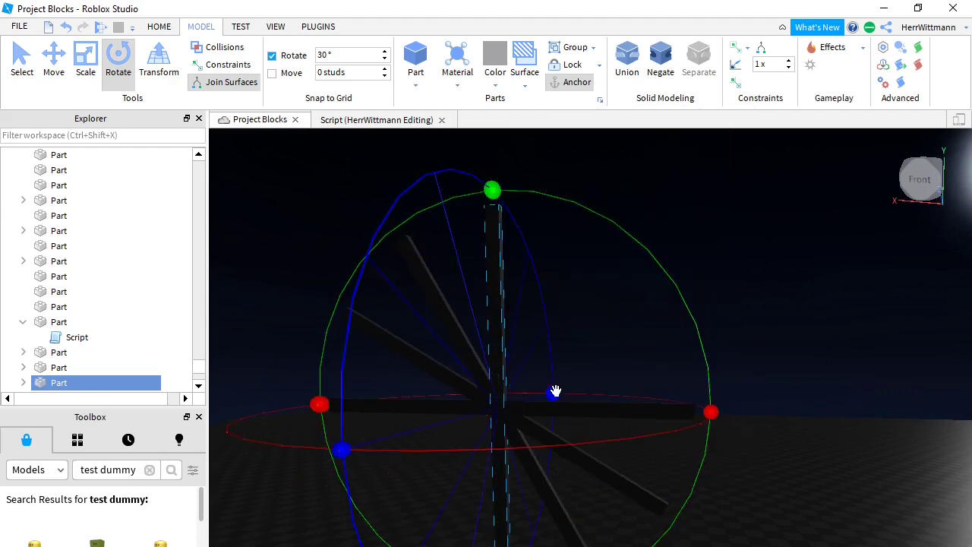
right_click(537, 375)
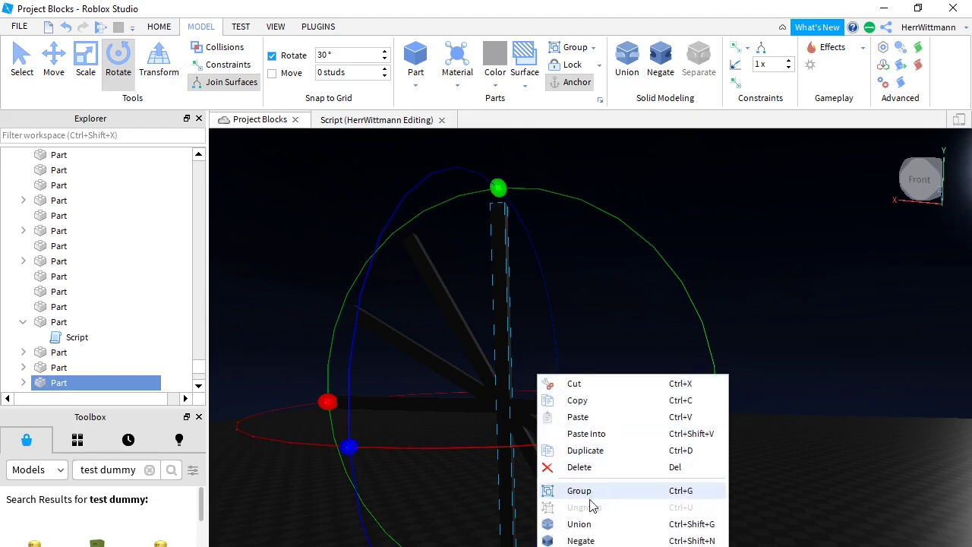
left_click(577, 450)
left_click_drag(498, 186, 599, 234)
right_click(591, 283)
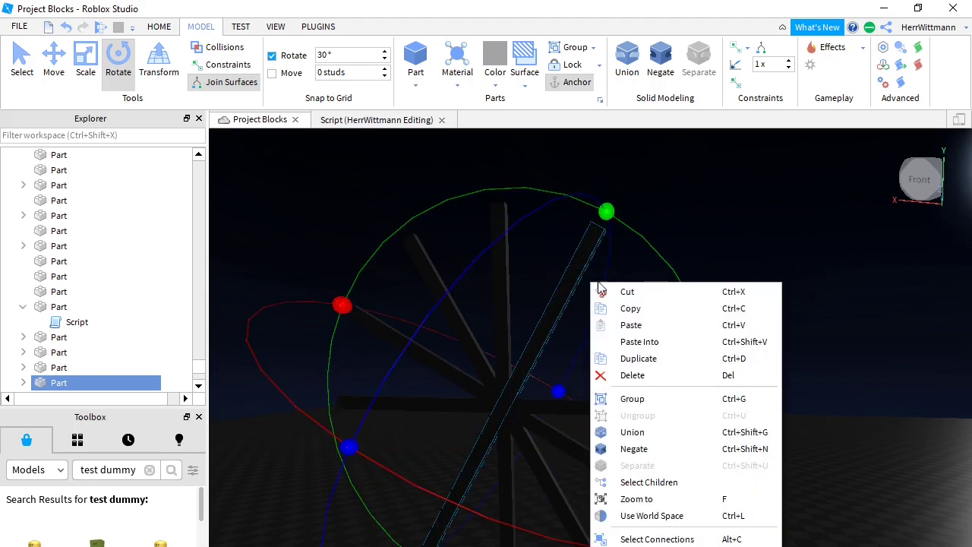
left_click(651, 343)
left_click(65, 28)
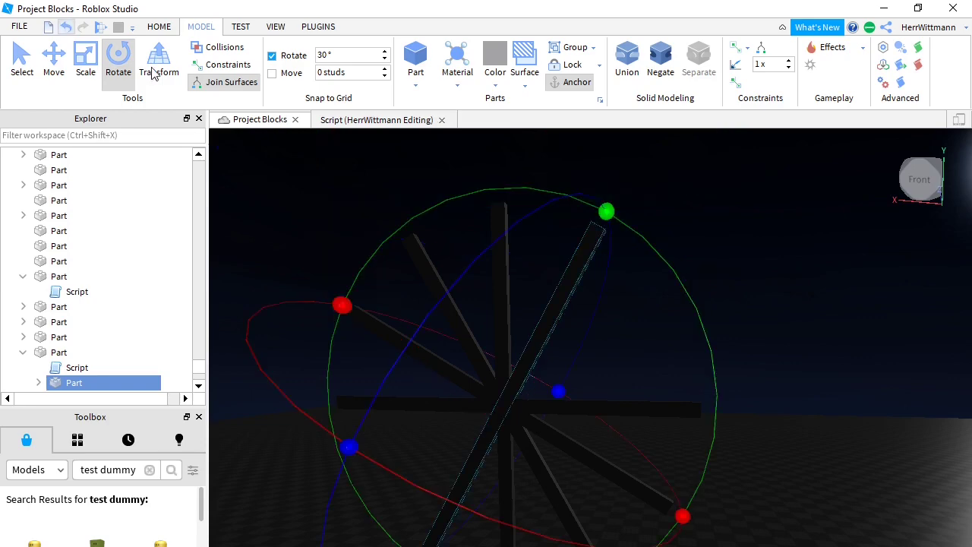
Duplicate the newest spoke and rotate the copy another 30° about the centre to fill the last gap in the wheel.
right_click(545, 300)
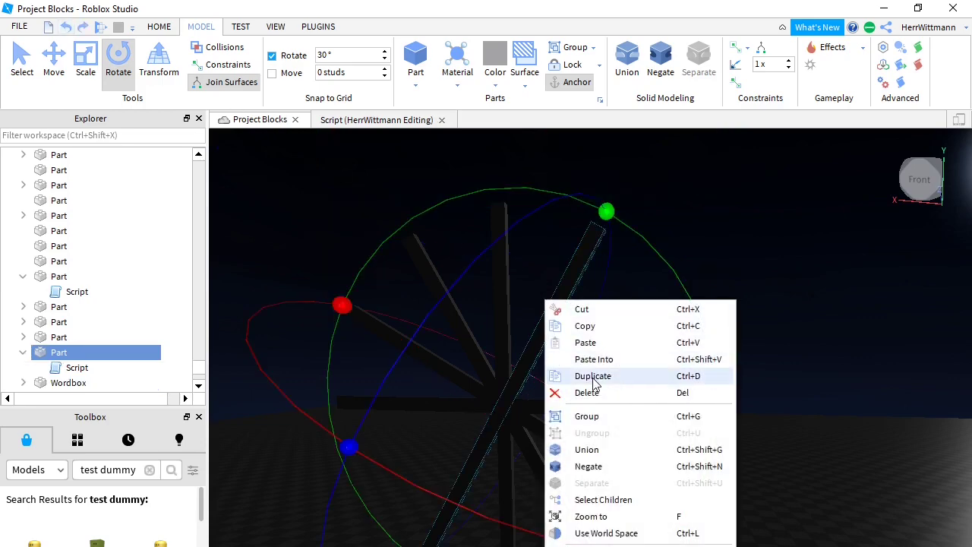
left_click(593, 379)
left_click_drag(607, 210, 688, 360)
left_click(758, 368)
Examine the full ring of spokes from close up and from farther away.
key("w")
key("a")
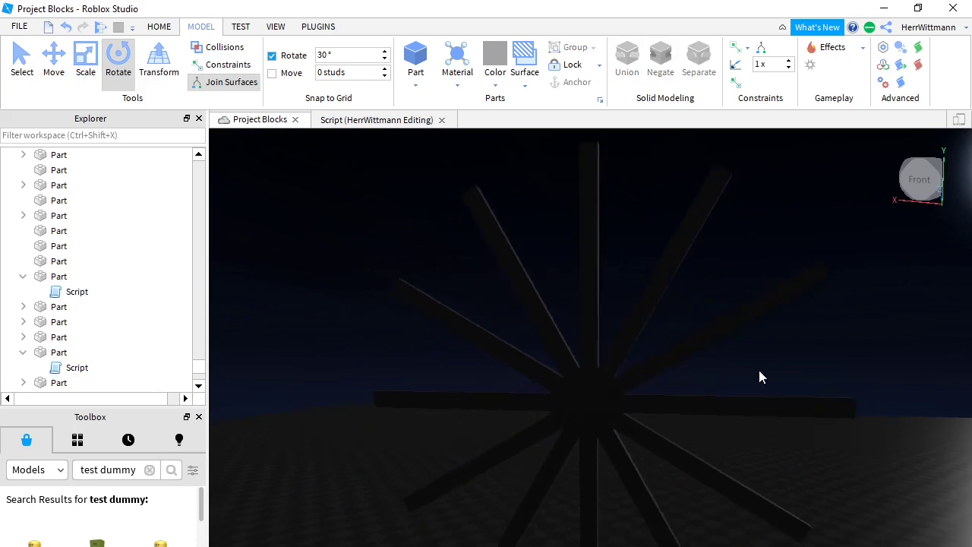
key("w")
right_click_drag(758, 369, 758, 368)
key("s")
key("w")
right_click_drag(774, 459, 776, 459)
key("d")
key("s")
key("a")
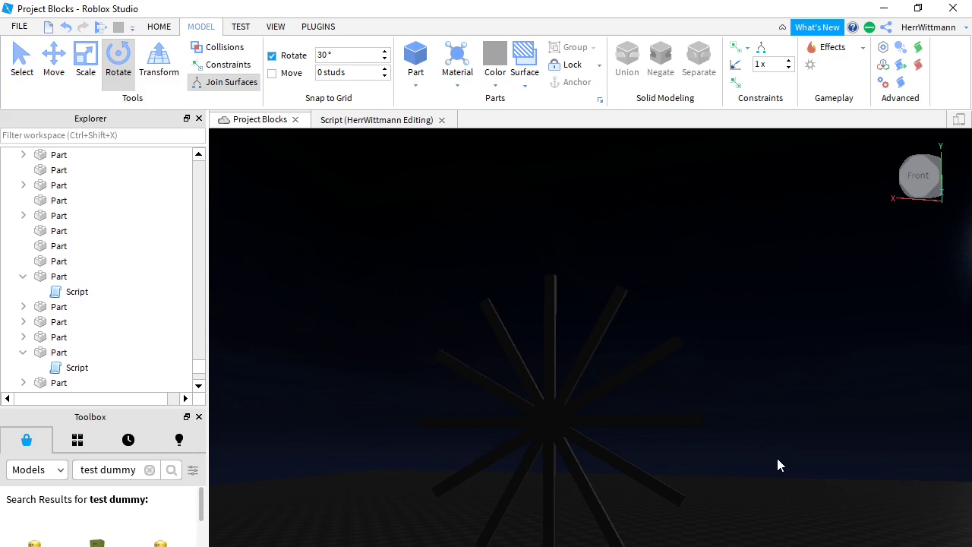
scroll(715, 365, "down", 2)
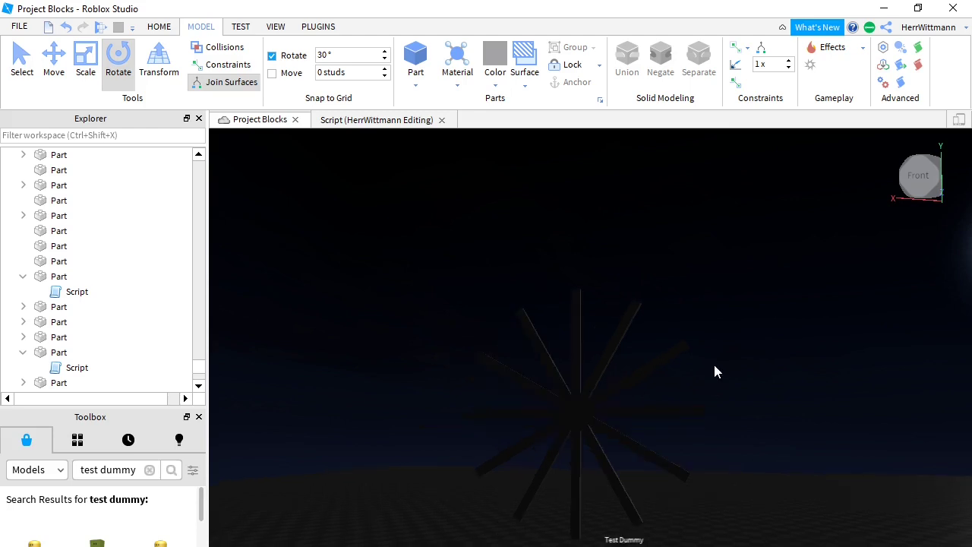
left_click_drag(527, 319, 794, 546)
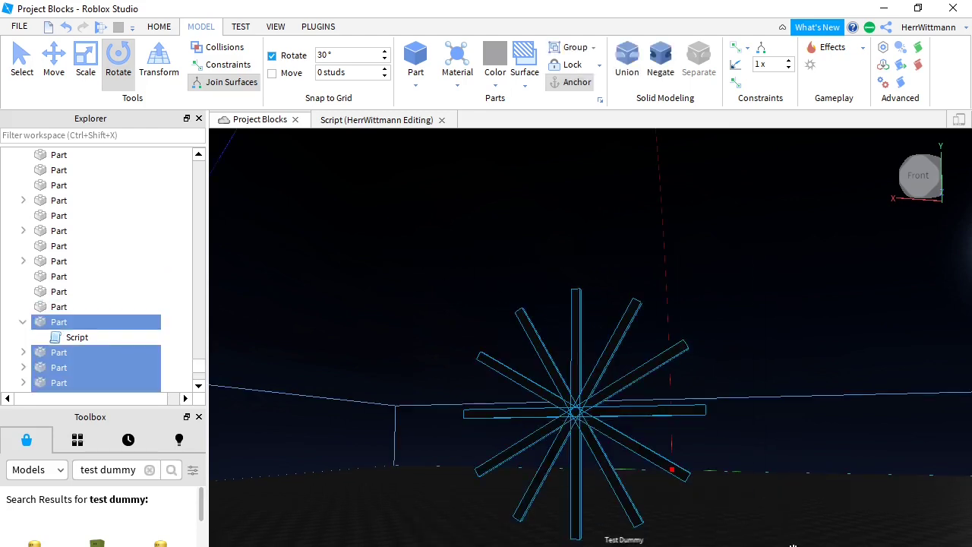
right_click(605, 437)
left_click_drag(423, 257, 542, 340)
left_click(461, 486)
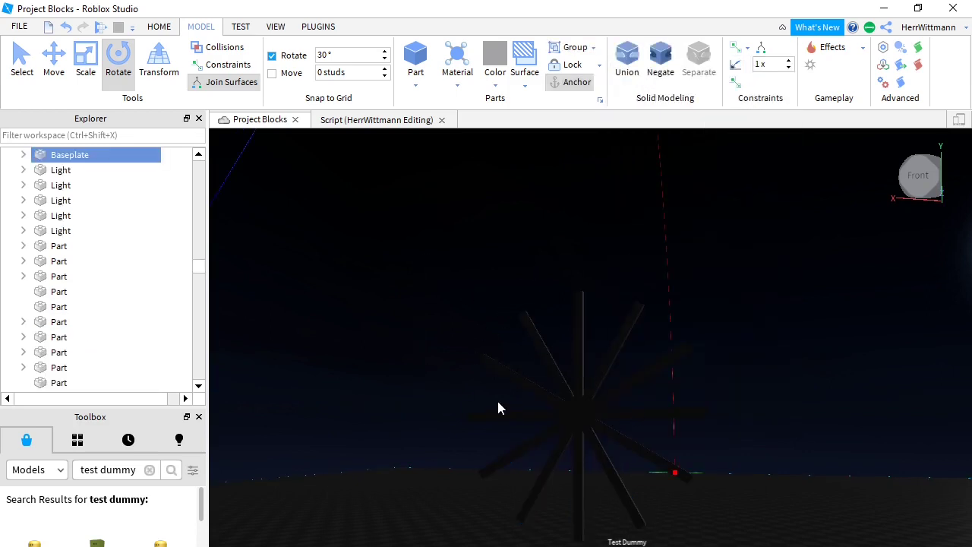
left_click(391, 273)
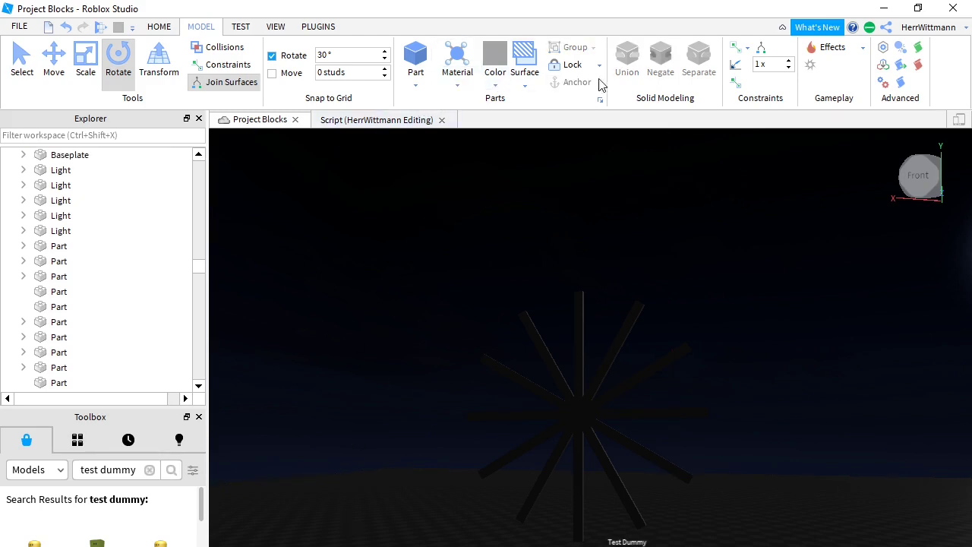
Lock the baseplate so that an area selection around the wheel leaves it out.
left_click(564, 70)
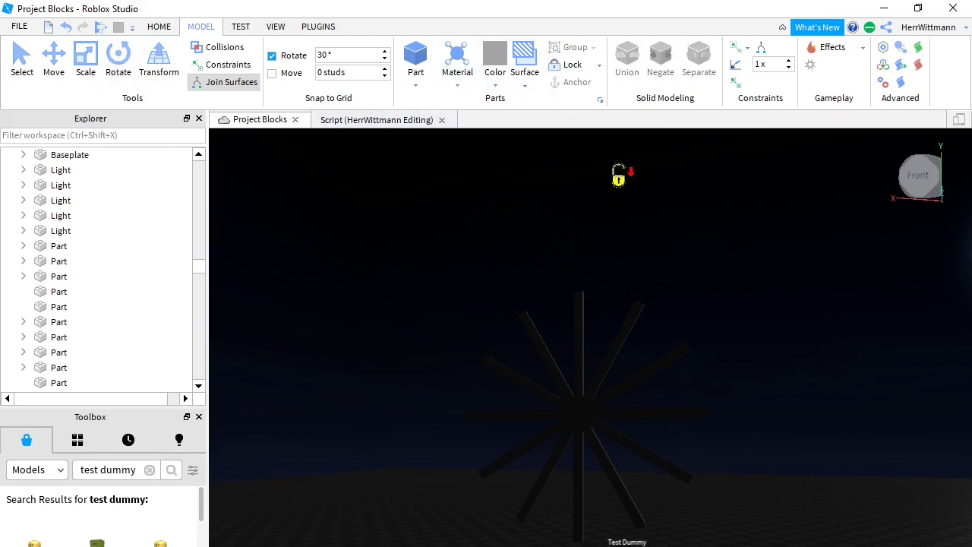
left_click(567, 66)
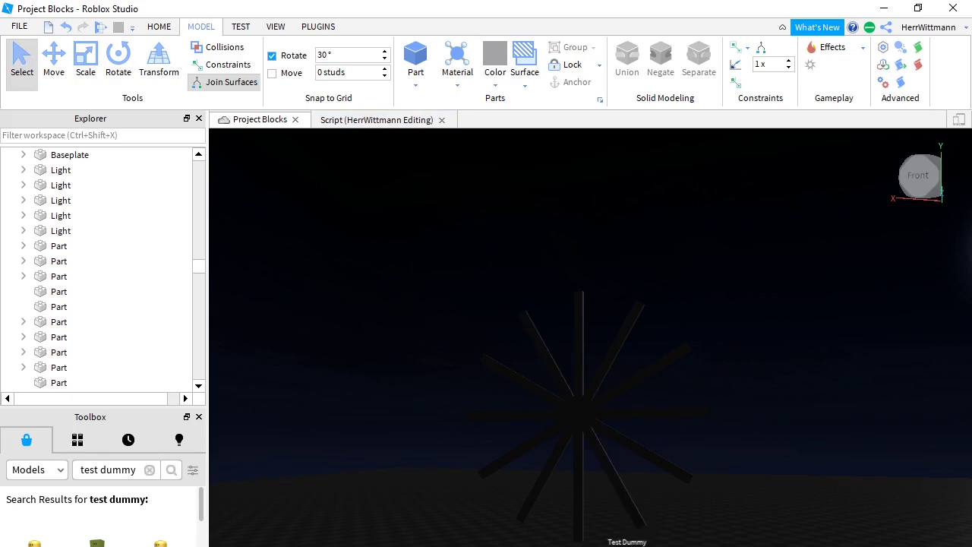
left_click(627, 545)
Select all the wheel's spokes with an area selection and group them into one model.
mouse_move(395, 247)
left_mouse_down()
mouse_move(673, 509)
mouse_move(754, 546)
left_mouse_up()
right_click(591, 457)
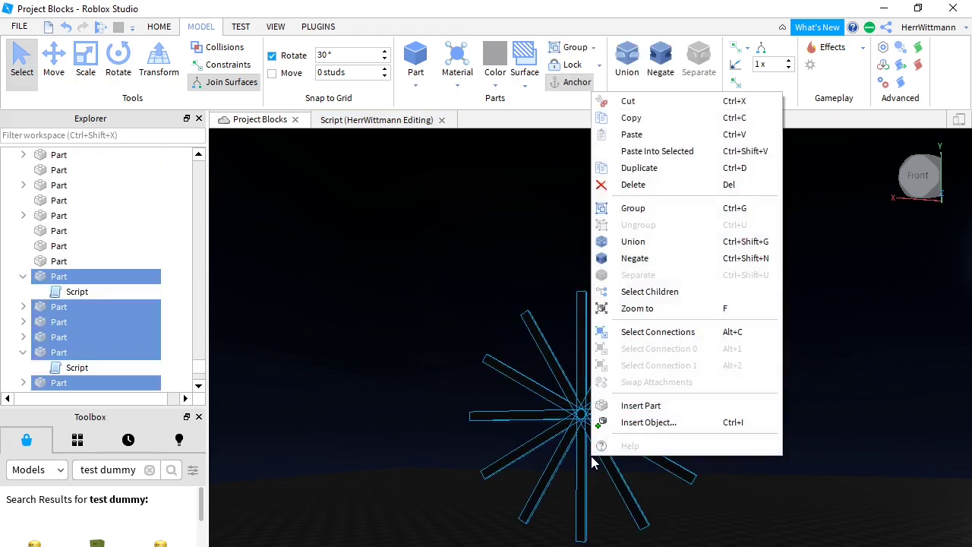
left_click(633, 208)
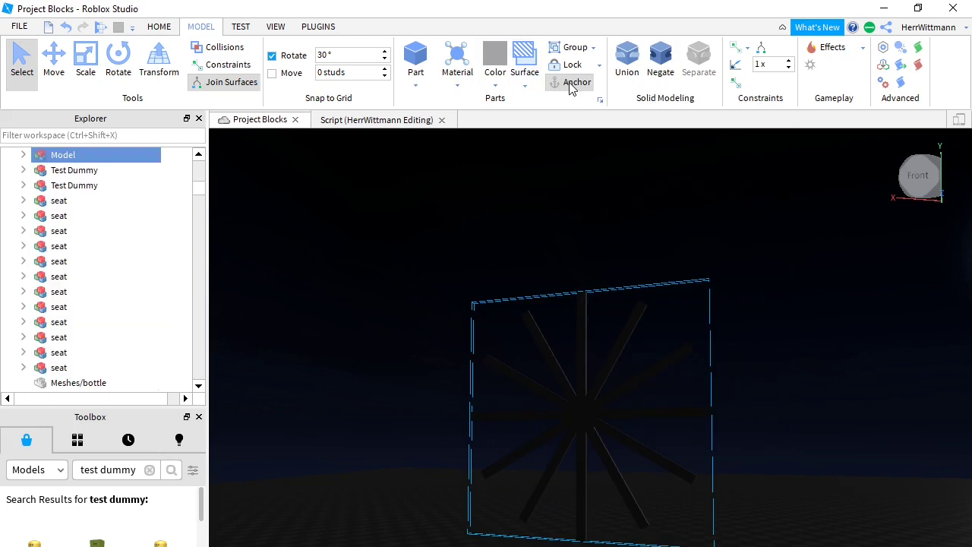
Playtest the game, watch the grouped wheel's motion from a distance, and stop the test.
left_click(100, 27)
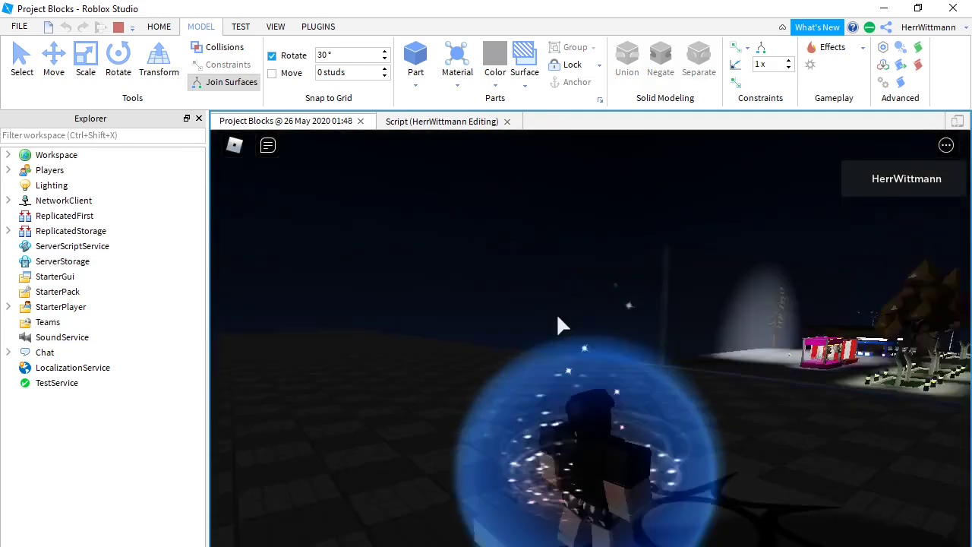
right_click_drag(557, 317, 557, 318)
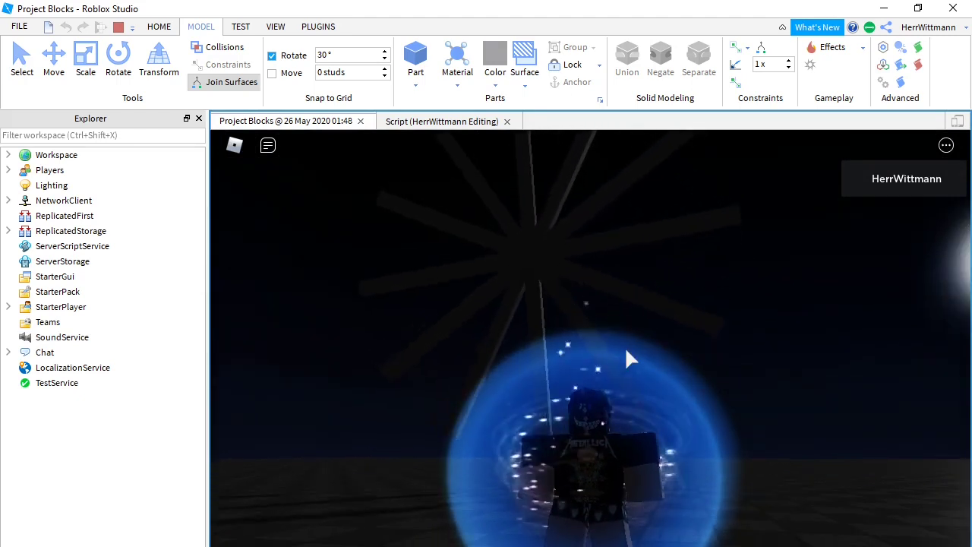
scroll(624, 347, "down", 4)
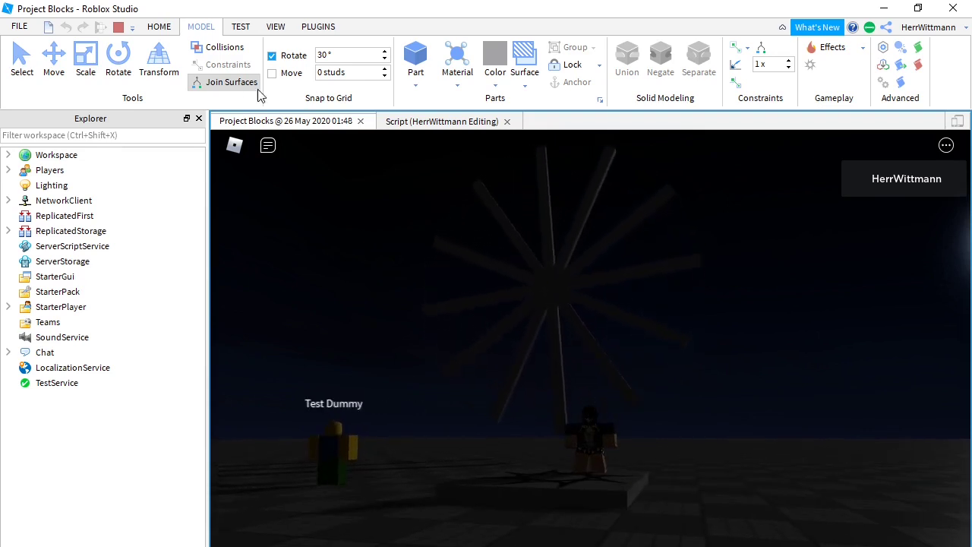
left_click(119, 30)
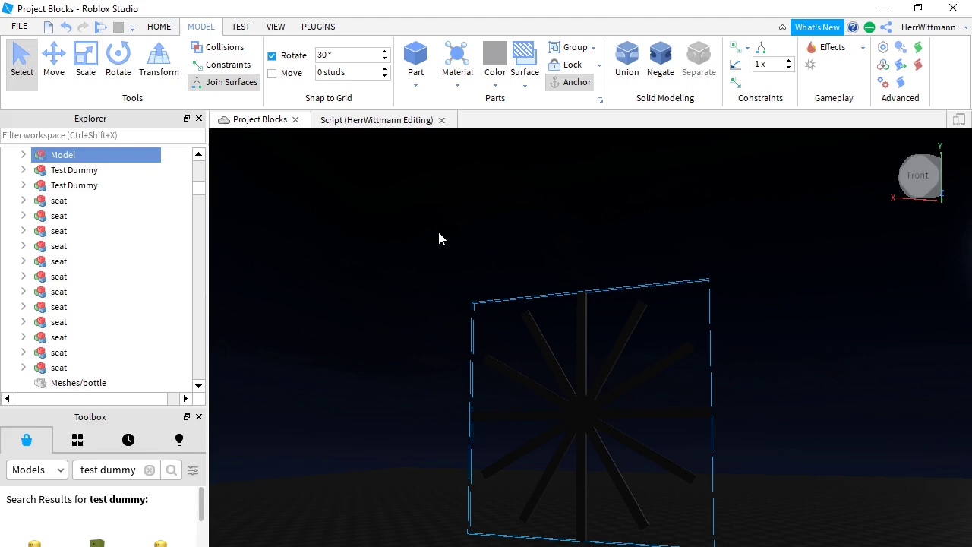
Duplicate the wheel model and move the copy along the wheel's axis to form a second, parallel wheel.
right_click(577, 371)
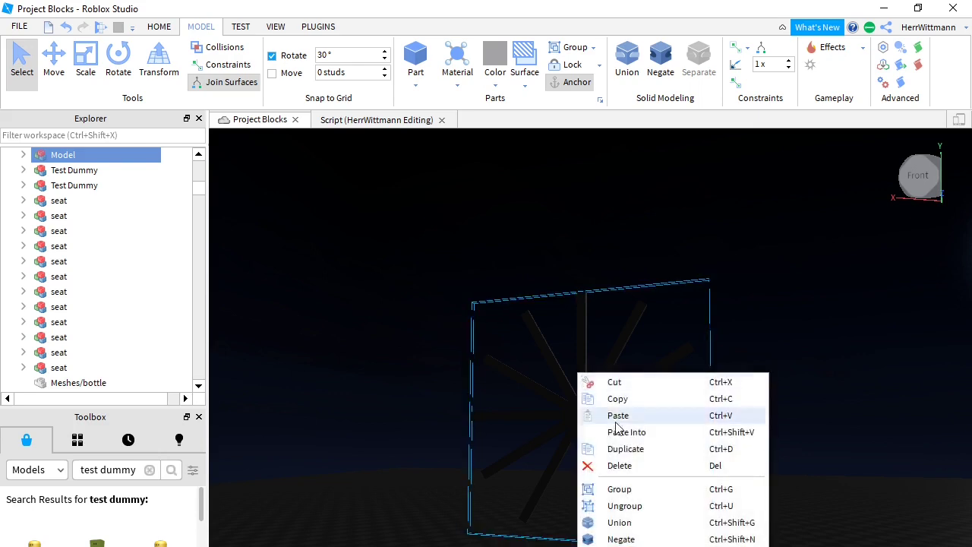
left_click(624, 449)
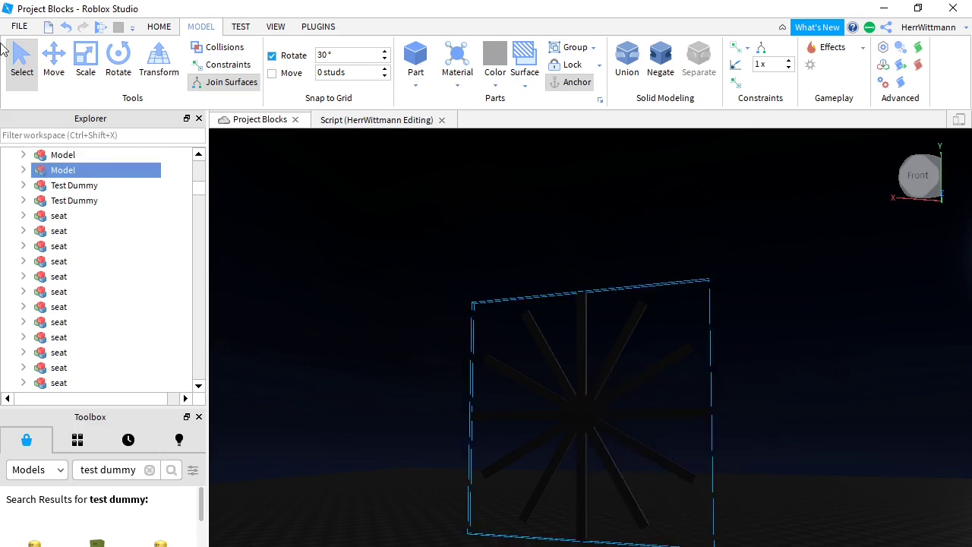
left_click(54, 61)
right_click_drag(465, 231, 466, 232)
scroll(472, 319, "up", 3)
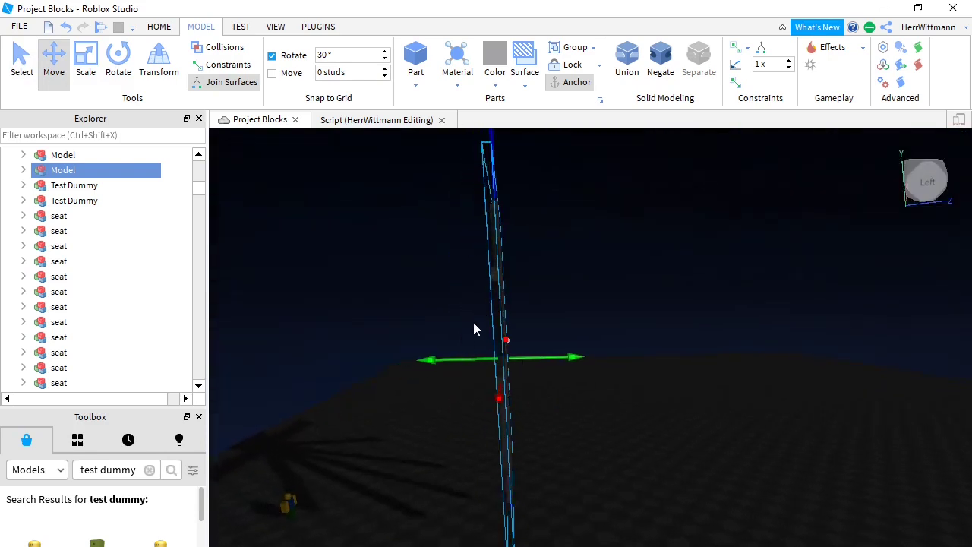
left_click_drag(456, 354, 540, 373)
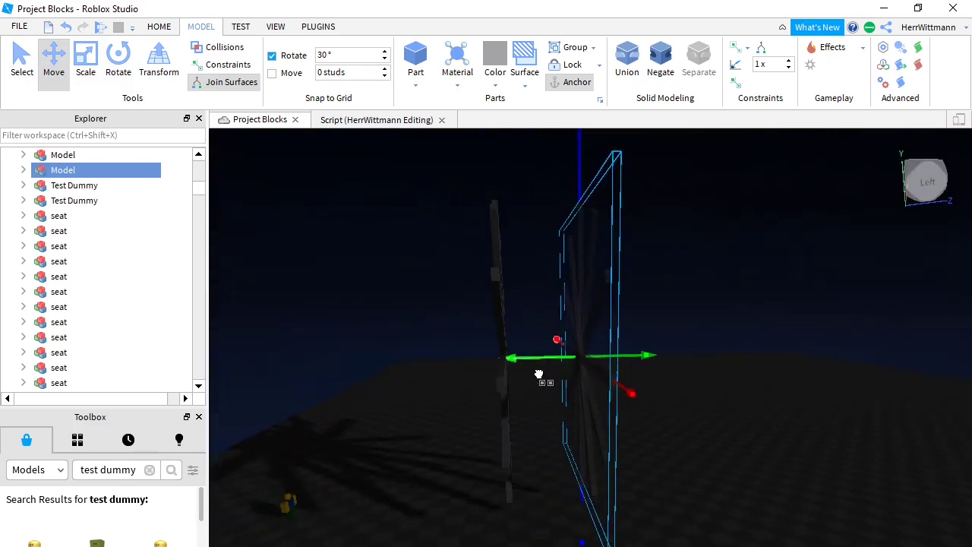
Move the test dummy from the ground beside the first wheel to the foot of the two wheels.
left_click_drag(289, 499, 522, 519)
scroll(521, 519, "up", 3)
right_click_drag(522, 519, 521, 520)
left_click_drag(522, 519, 522, 519)
right_click_drag(522, 520, 521, 519)
scroll(492, 537, "down", 3)
left_click_drag(522, 519, 454, 535)
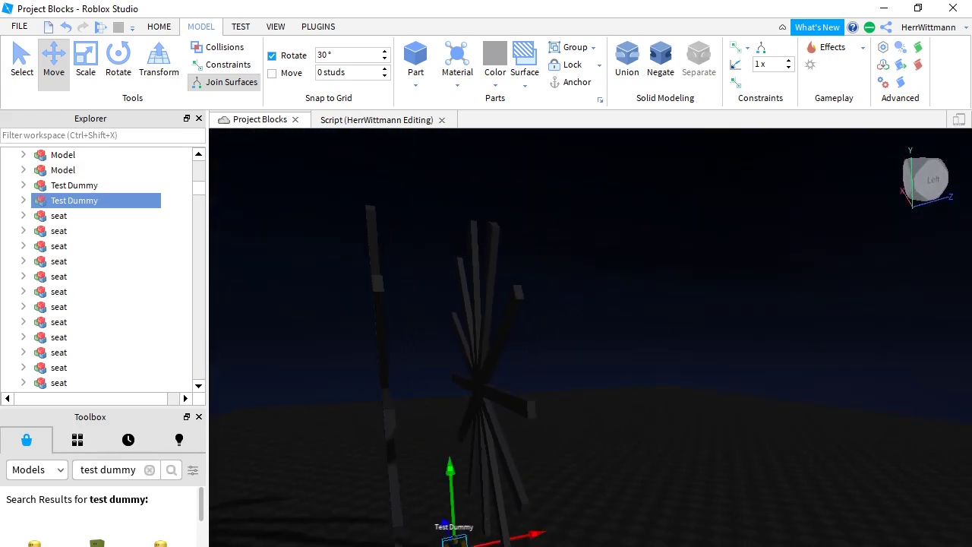
left_click(57, 69)
left_click(56, 69)
Raise the test dummy and place it between the outer spoke ends of the two wheels to gauge their spacing.
left_click_drag(455, 500, 441, 348)
right_click_drag(441, 348, 440, 350)
key("w")
left_click_drag(455, 347, 759, 395)
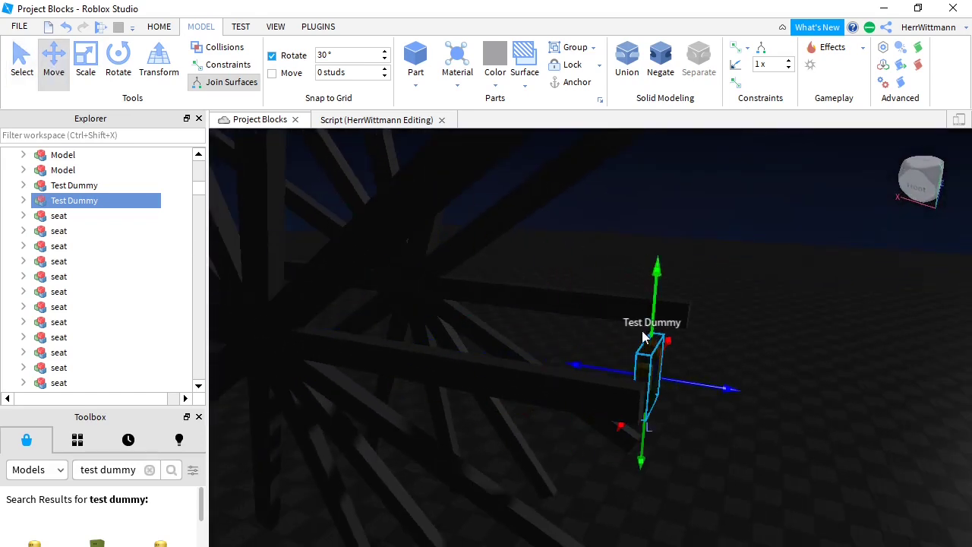
left_click_drag(653, 313, 651, 269)
right_click_drag(651, 270, 651, 265)
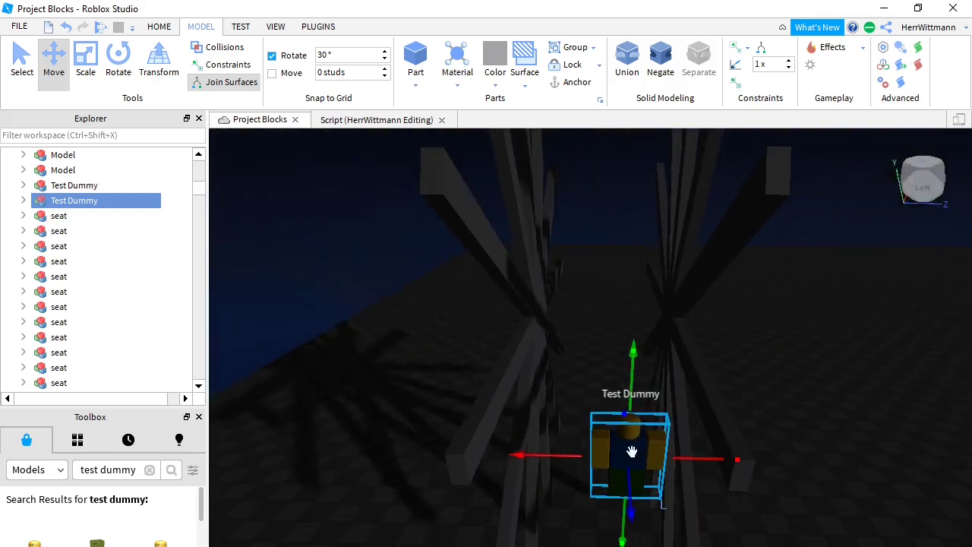
Move the first wheel model closer to the duplicated wheel, narrowing the gap around the test dummy.
left_click(363, 396)
key("d")
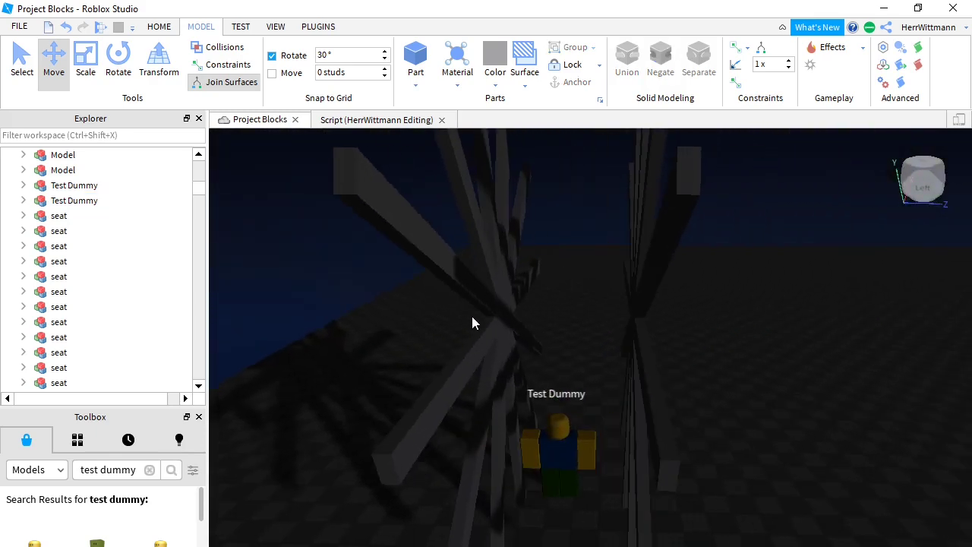
left_click(498, 309)
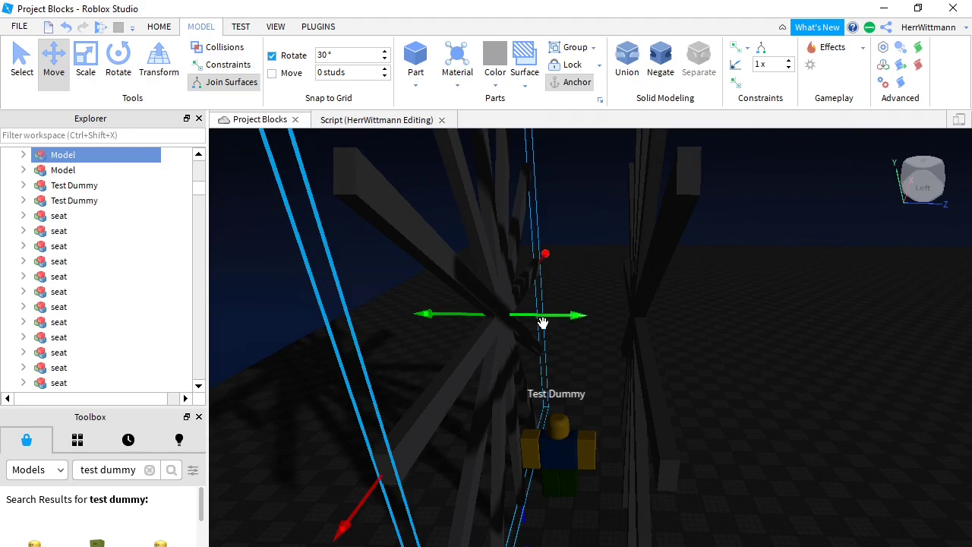
left_click_drag(544, 319, 577, 328)
key("a")
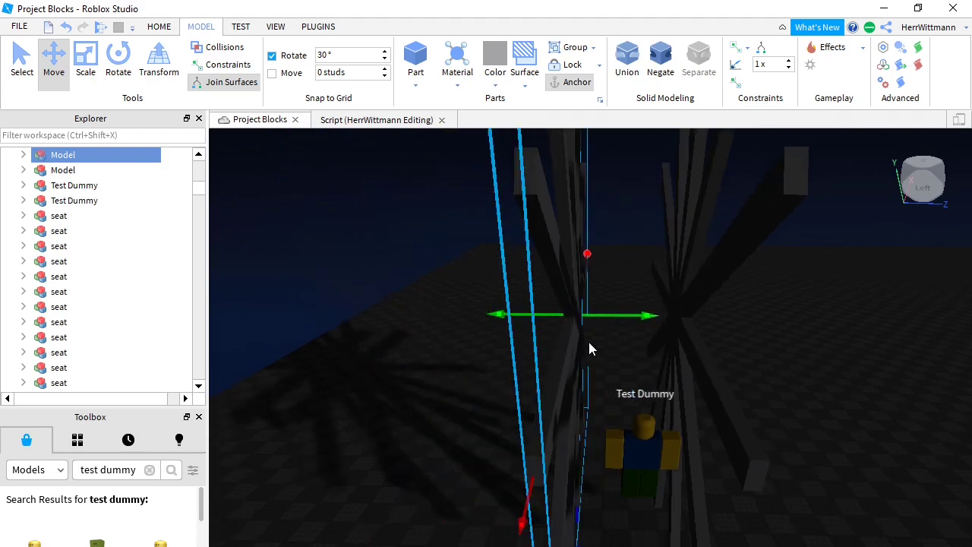
left_click(798, 416)
key("d")
key("w")
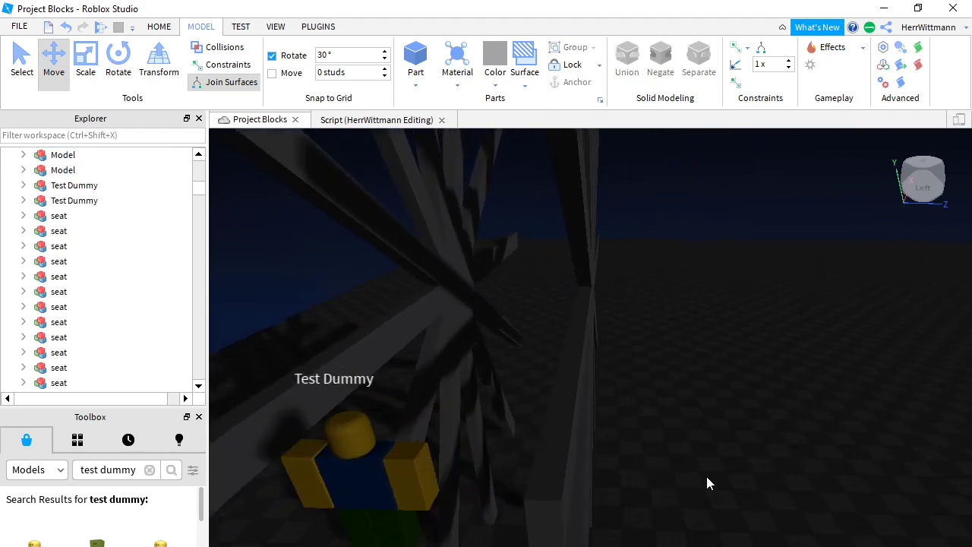
key("a")
Shift the test dummy sideways to check the gap between the wheels, and put it back on the ground beside them.
left_click(613, 464)
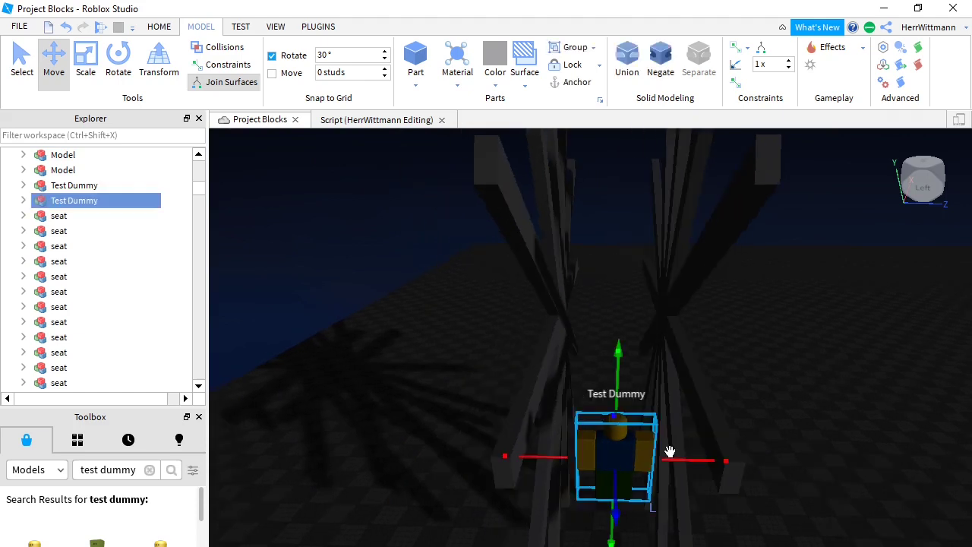
left_click_drag(670, 452, 701, 490)
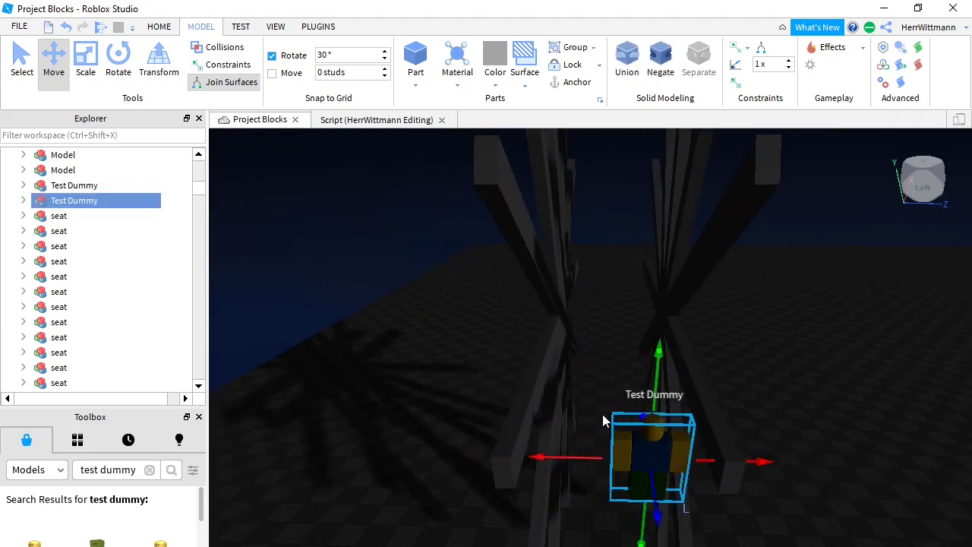
left_click(609, 497)
left_click_drag(644, 470, 542, 534)
Insert a cylinder part near the front wheel's hub.
key("s")
key("a")
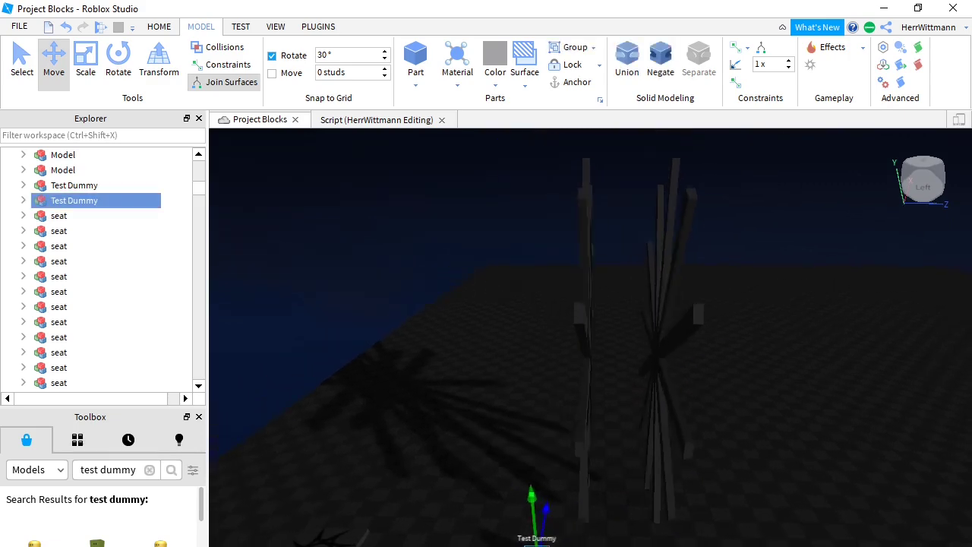
key("a")
right_click_drag(542, 534, 645, 508)
key("w")
key("w")
left_click(410, 84)
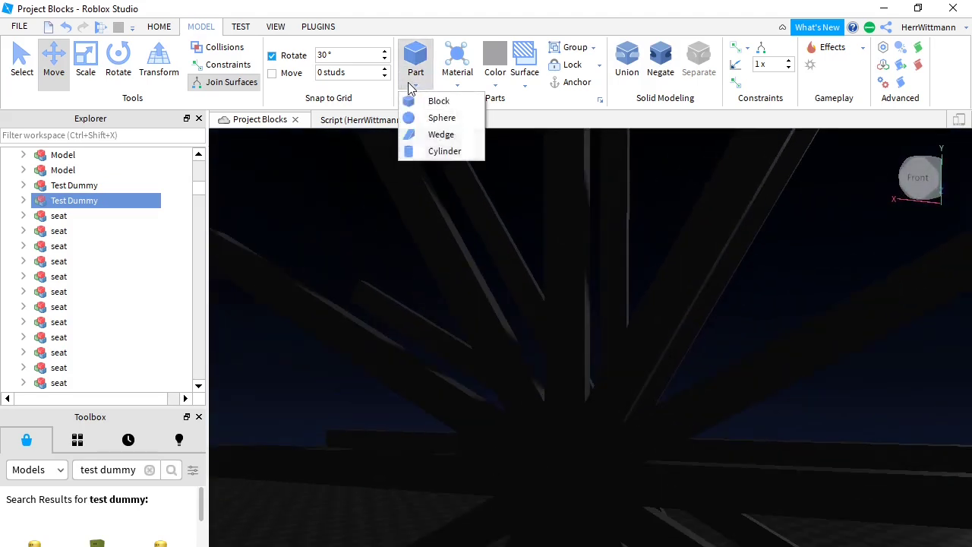
left_click(419, 153)
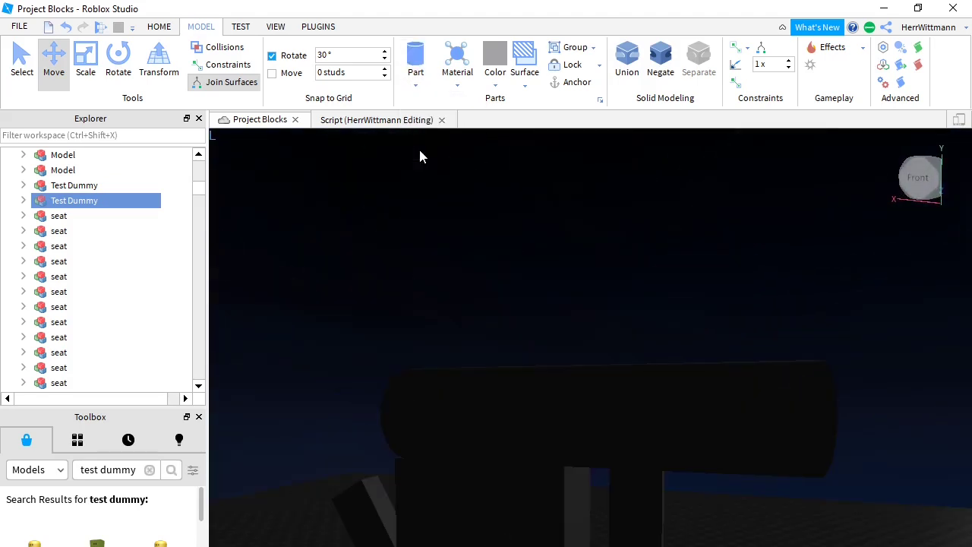
Move the cylinder part onto the hub of the front wheel.
left_click(614, 401)
key("s")
right_click_drag(537, 458, 536, 459)
left_click(486, 295)
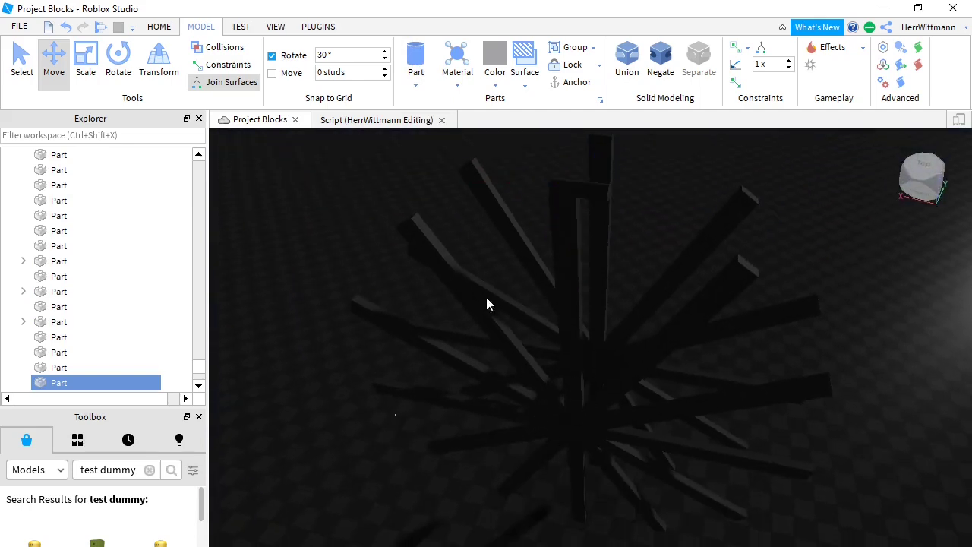
left_click_drag(579, 191, 556, 505)
key("w")
right_click(557, 504)
right_click_drag(552, 521, 545, 527)
left_click_drag(545, 526, 563, 469)
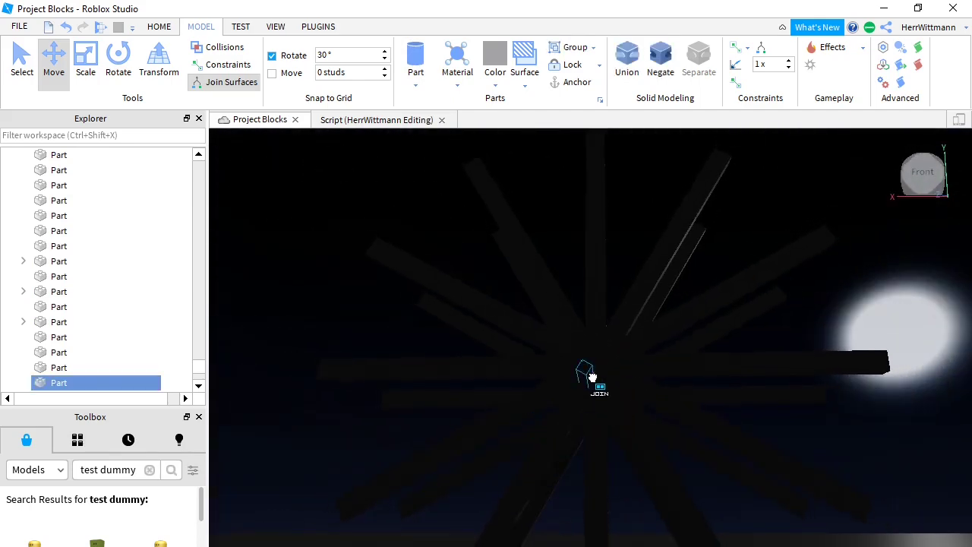
left_click_drag(599, 364, 598, 362)
right_click_drag(599, 362, 598, 363)
key("w")
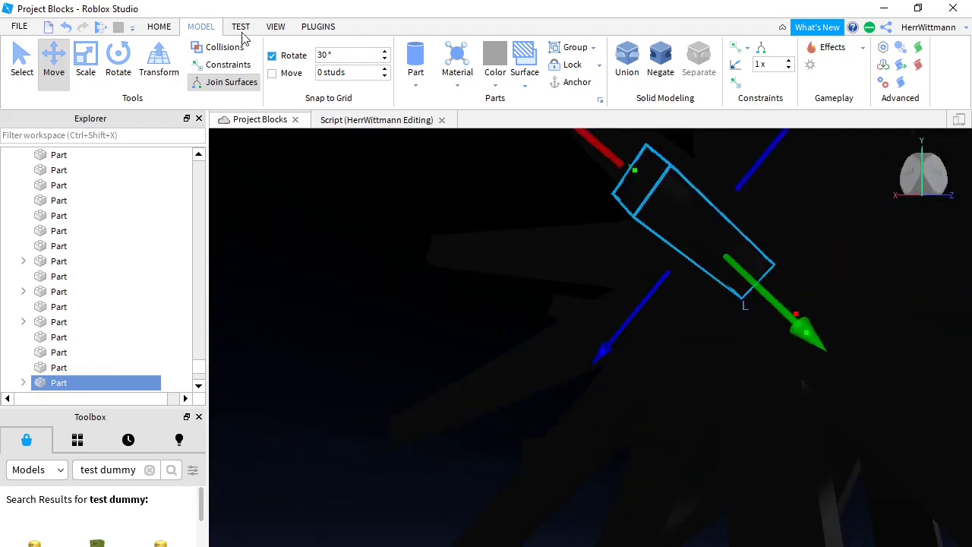
Close the Toolbox and display the properties of the Lighting service.
left_click(274, 27)
left_click(188, 417)
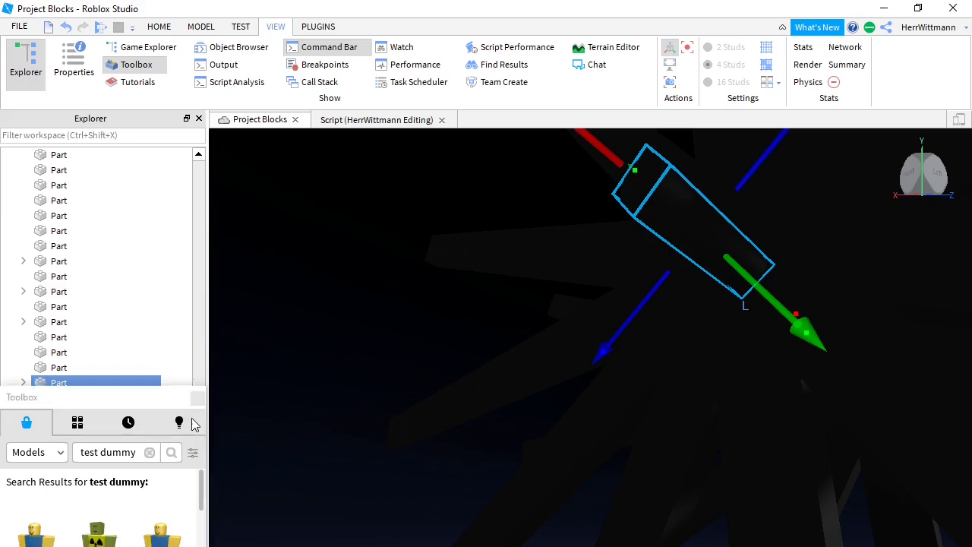
scroll(175, 341, "down", 2)
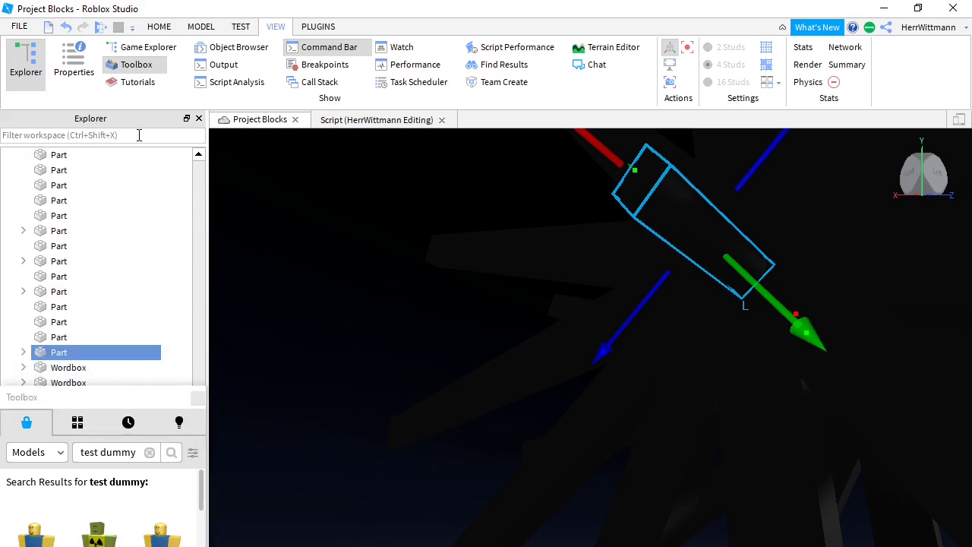
left_click(200, 272)
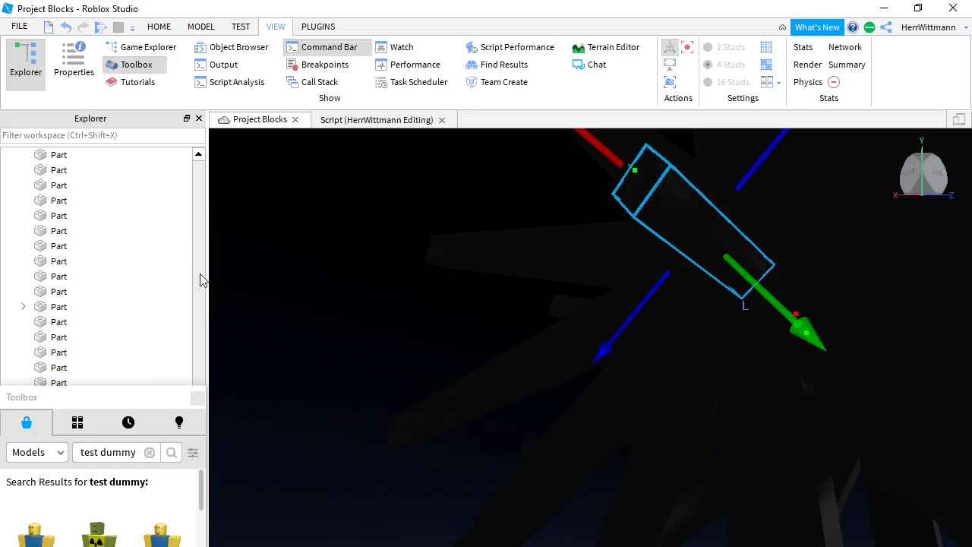
left_click(197, 398)
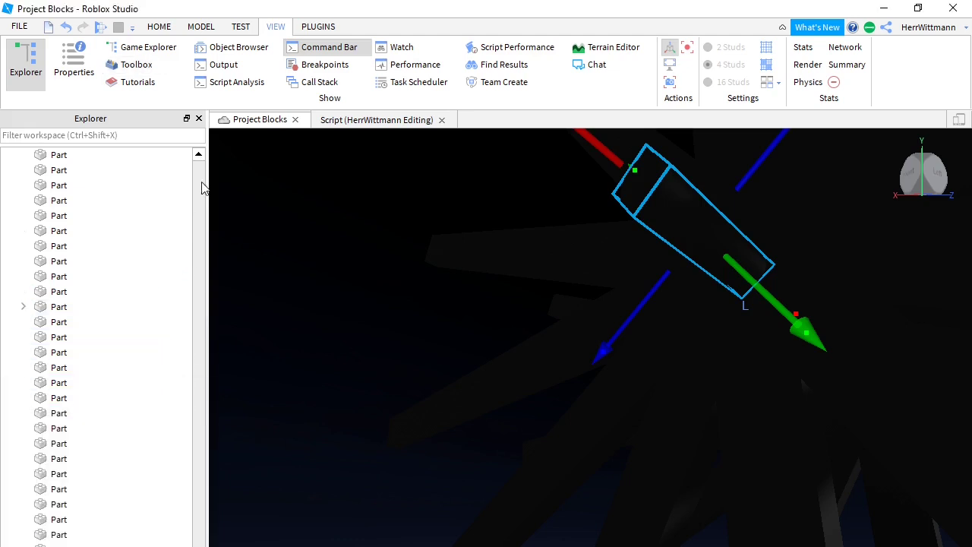
scroll(161, 540, "down", 8)
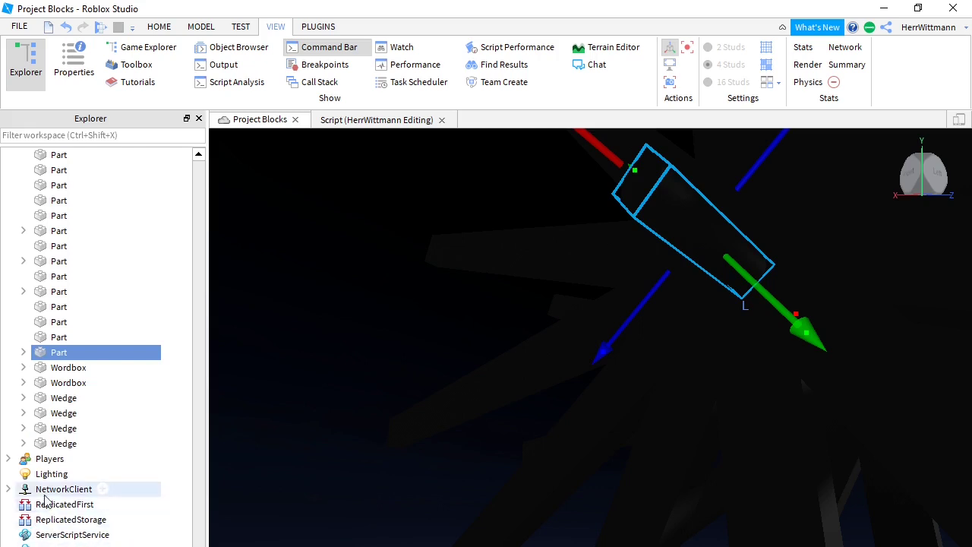
left_click(55, 475)
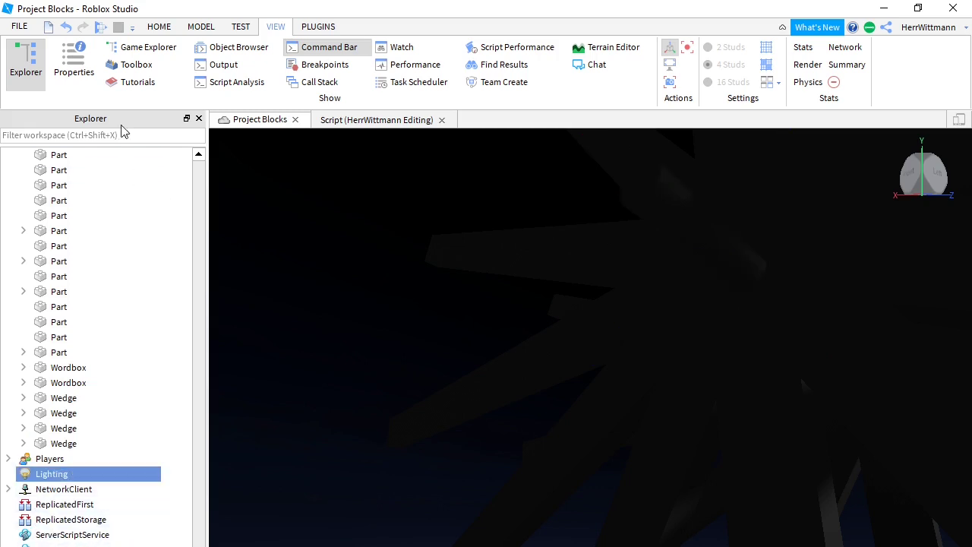
left_click(74, 59)
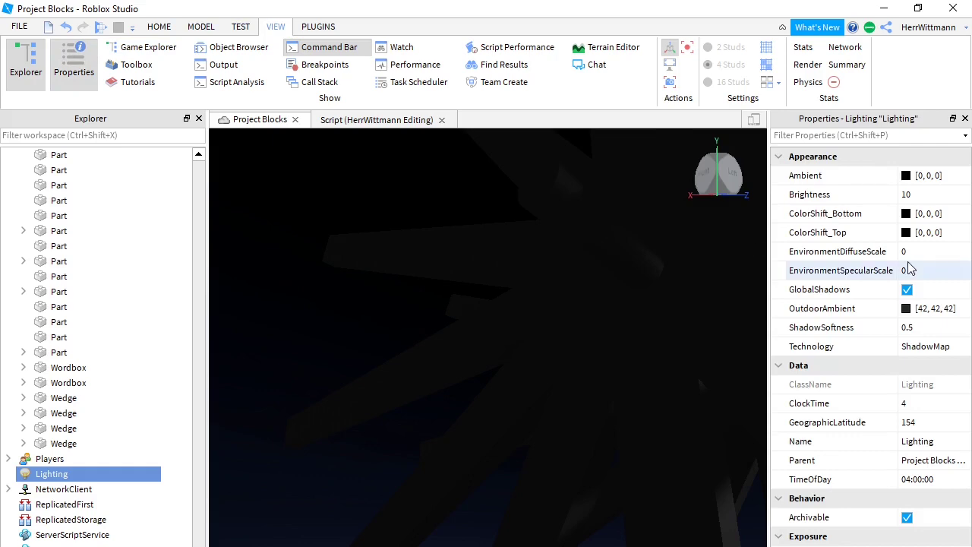
Brighten the scene by setting the Lighting's OutdoorAmbient colour to 163, 163, 163.
left_click(906, 312)
left_click_drag(658, 368, 653, 302)
left_click(586, 516)
scroll(611, 454, "down", 5)
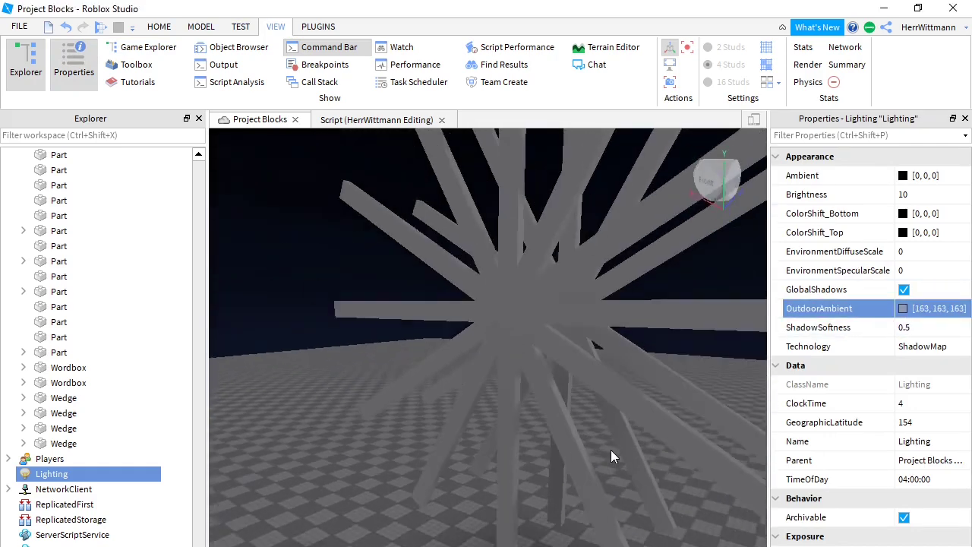
Set the BrickColor of the cylinder at the wheel hub to Maroon.
right_click_drag(611, 454, 597, 407)
scroll(596, 407, "up", 3)
scroll(596, 406, "up", 1)
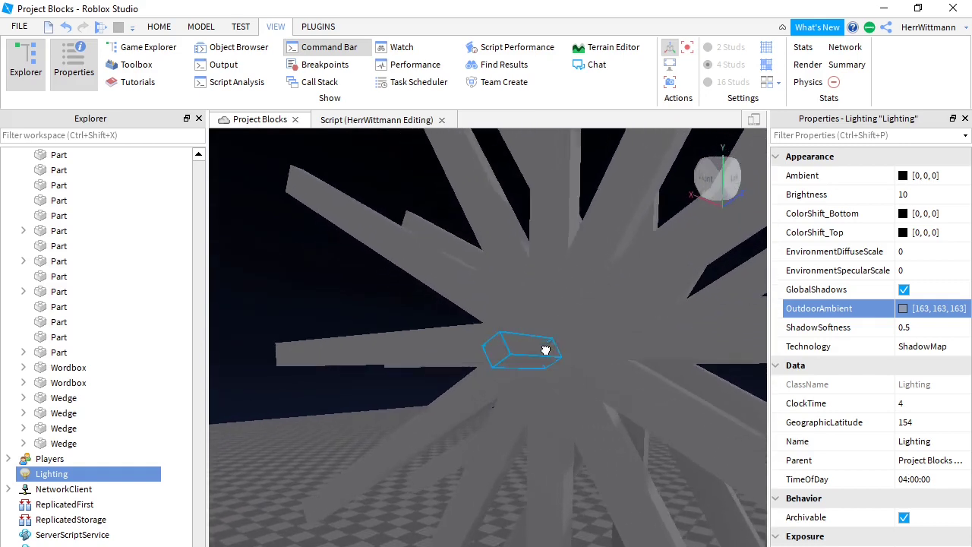
left_click(545, 349)
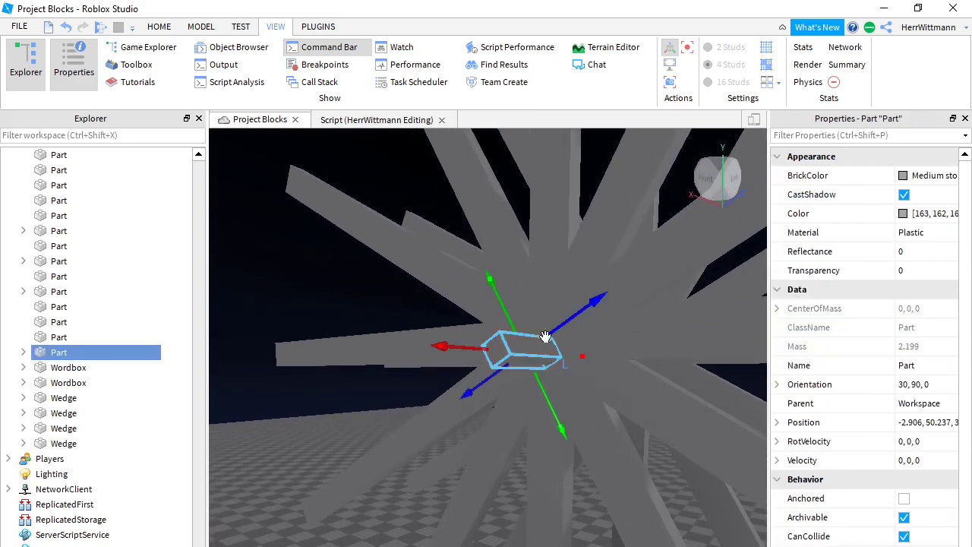
left_click(174, 29)
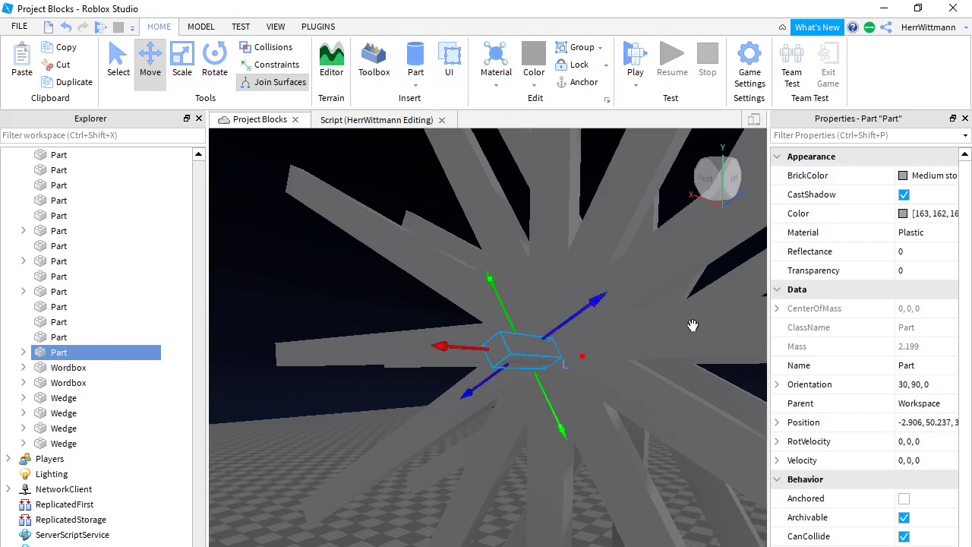
left_click(906, 176)
left_click(949, 328)
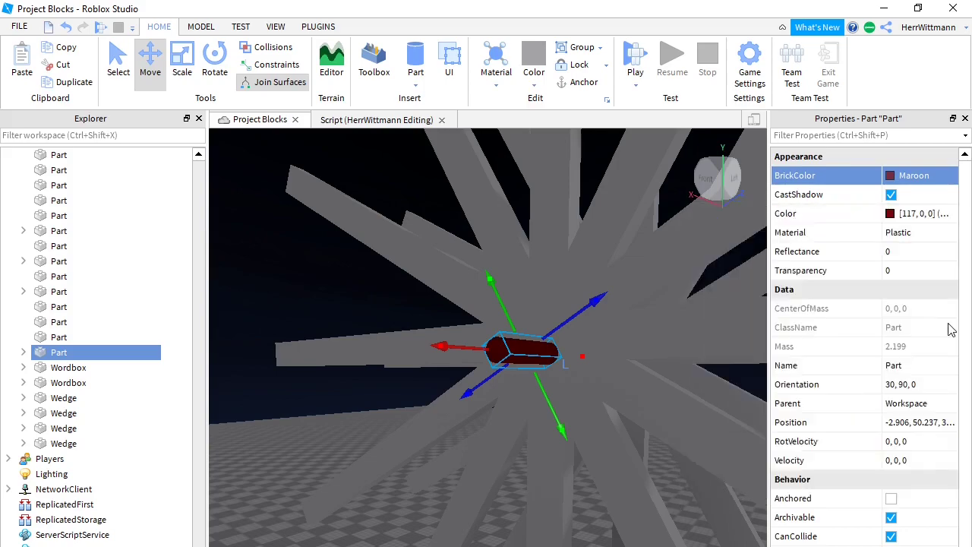
Lengthen the maroon cylinder so it runs through the hubs of both wheels.
right_click_drag(574, 391, 580, 365)
scroll(580, 364, "down", 5)
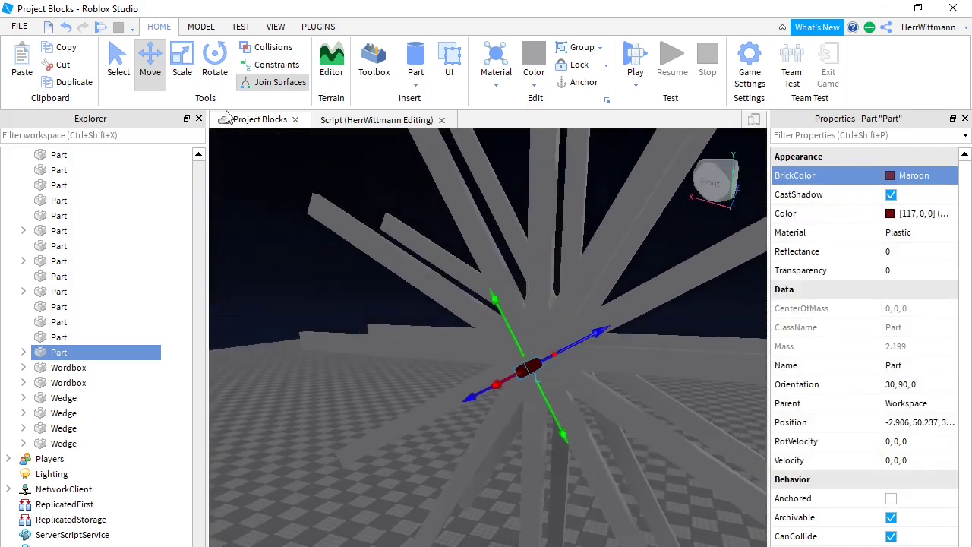
left_click(183, 69)
scroll(422, 262, "up", 1)
scroll(423, 262, "up", 4)
right_click_drag(423, 262, 471, 350)
scroll(471, 350, "down", 3)
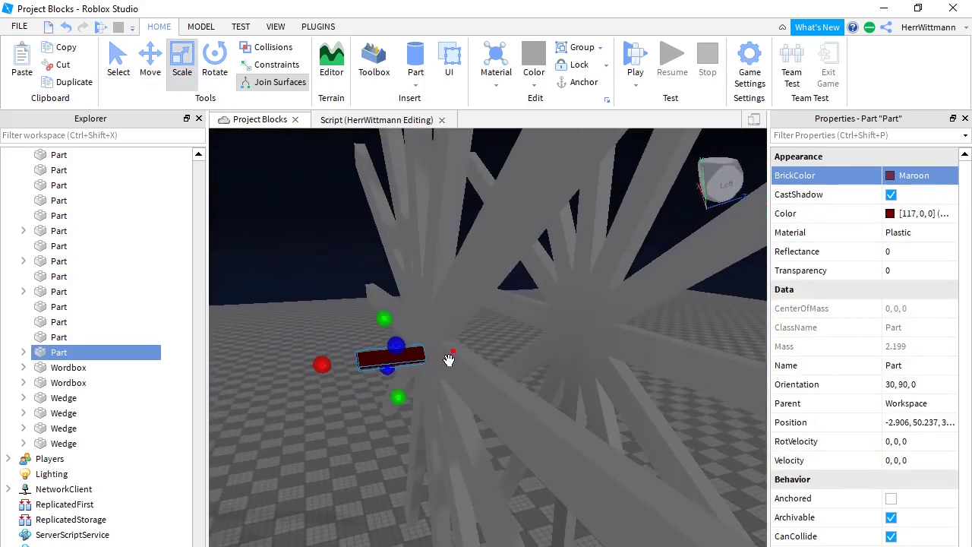
left_click_drag(453, 351, 640, 342)
Scale up the cylinder's diameter until it covers the spoke crossing at the wheel hubs.
right_click_drag(640, 342, 639, 368)
scroll(639, 368, "down", 3)
left_click_drag(460, 396, 446, 358)
left_click_drag(485, 390, 511, 384)
key("a")
scroll(456, 423, "up", 2)
right_click_drag(475, 438, 479, 428)
scroll(479, 429, "down", 3)
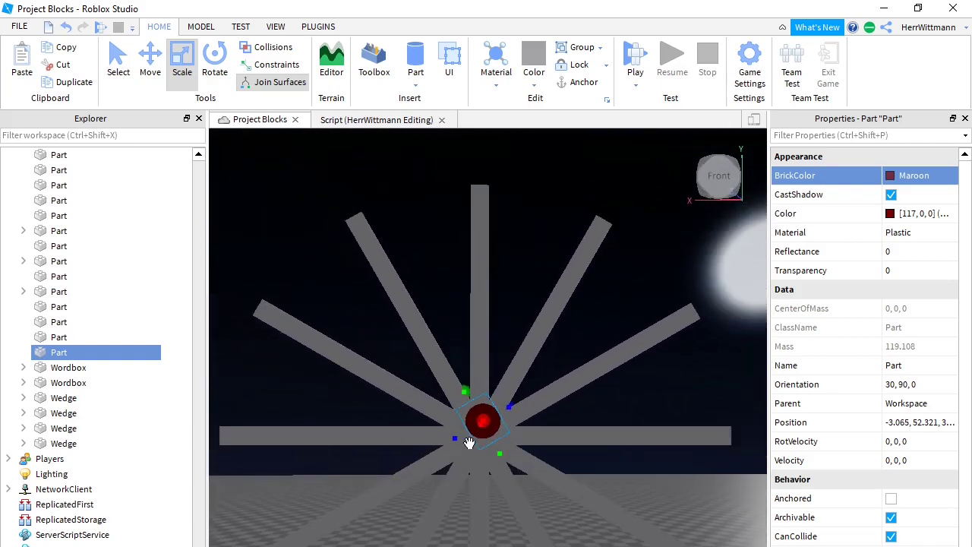
left_click_drag(458, 441, 494, 471)
scroll(493, 467, "up", 4)
right_click_drag(492, 466, 494, 464)
scroll(494, 466, "down", 3)
scroll(494, 464, "up", 3)
scroll(494, 463, "down", 5)
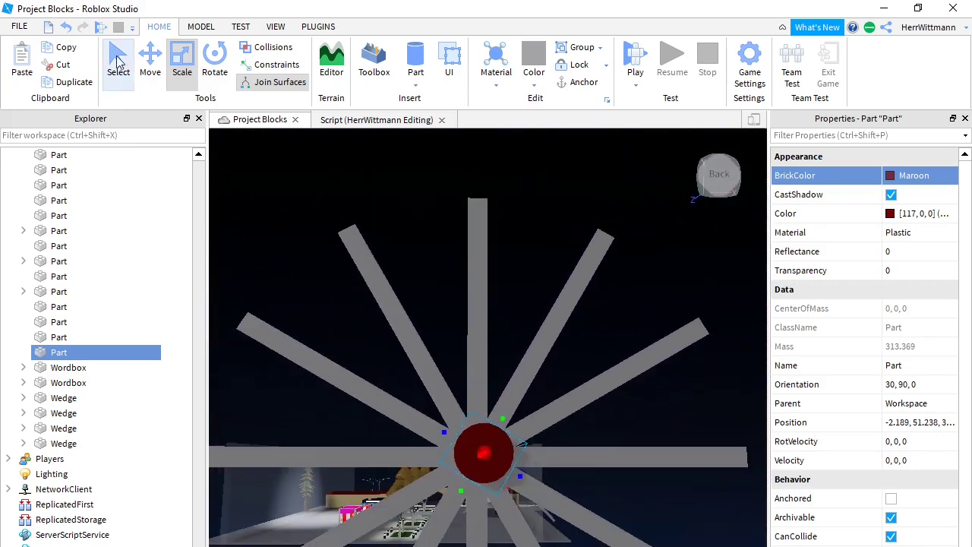
Centre the cylinder on the wheel hubs and shift it slightly along its axis between the two wheels.
left_click(150, 61)
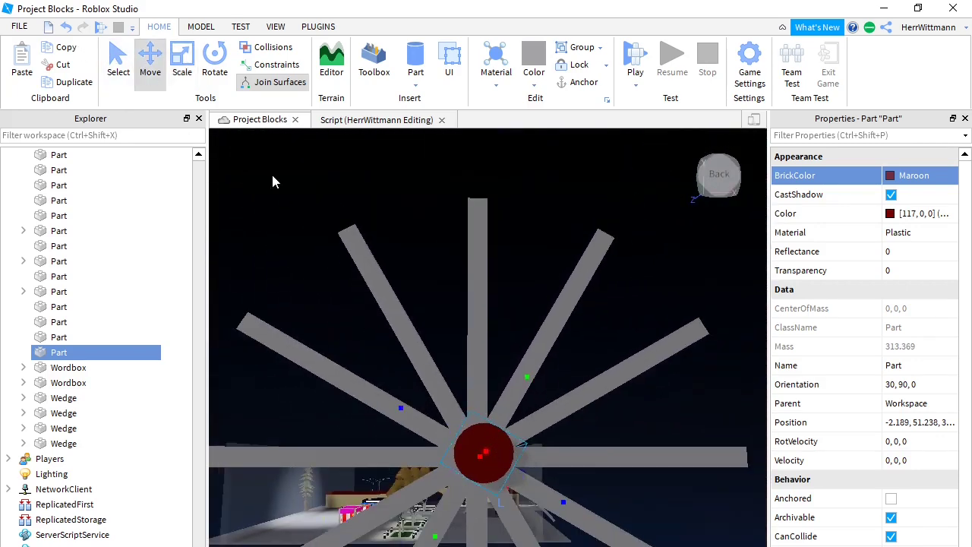
left_click_drag(435, 533, 433, 537)
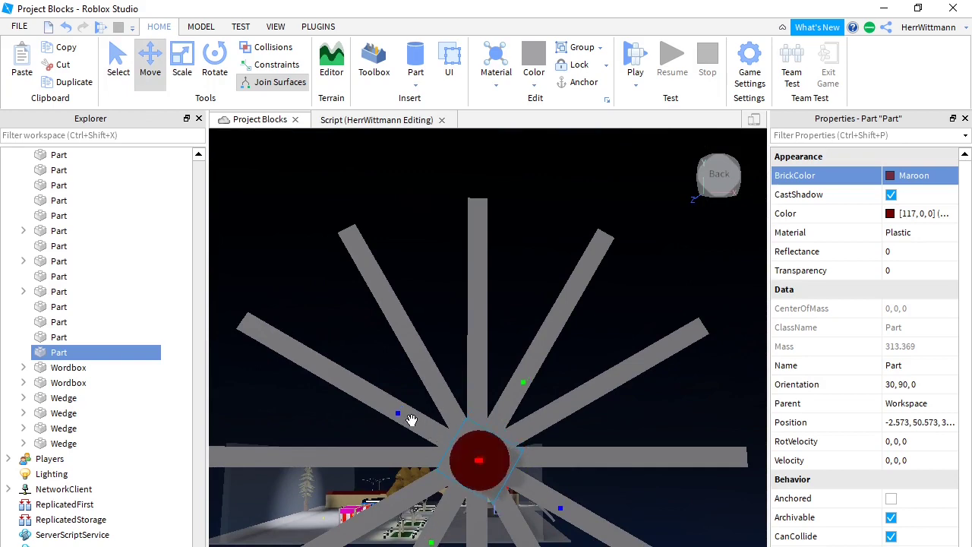
left_click_drag(411, 419, 406, 423)
scroll(571, 458, "up", 2)
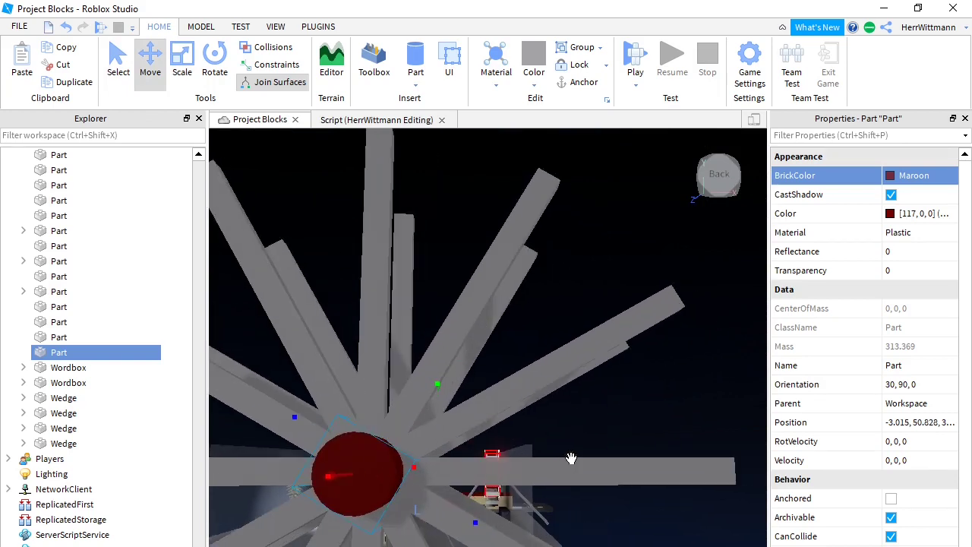
scroll(573, 459, "up", 5)
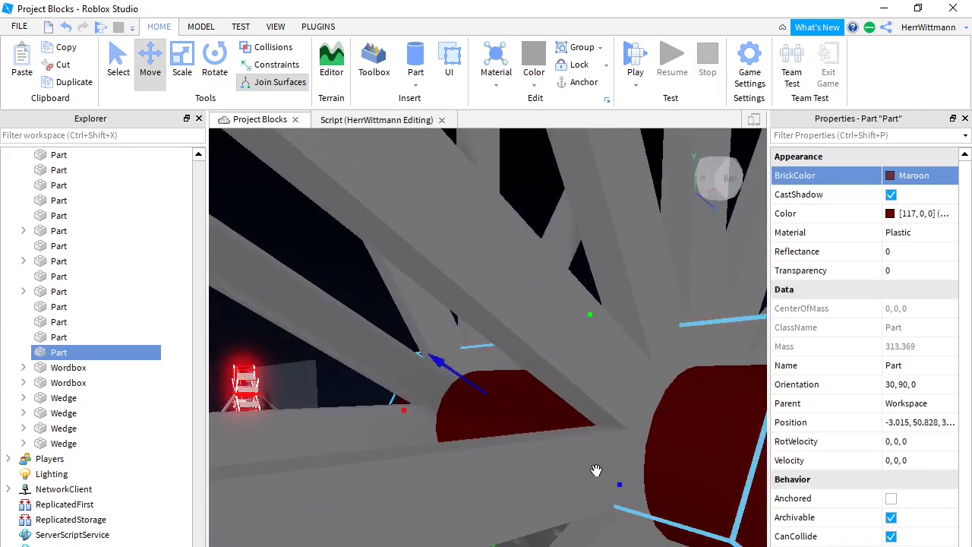
scroll(596, 470, "down", 8)
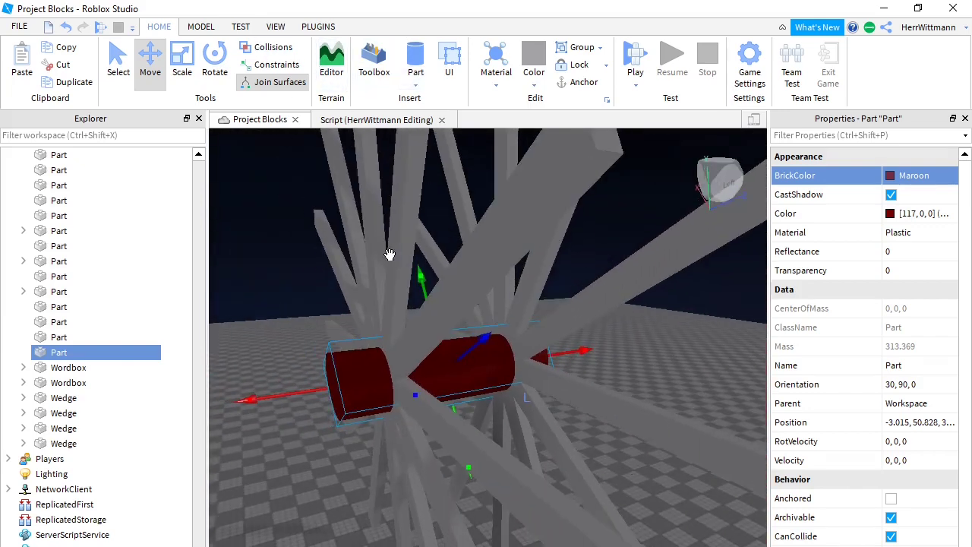
left_click_drag(299, 396, 305, 396)
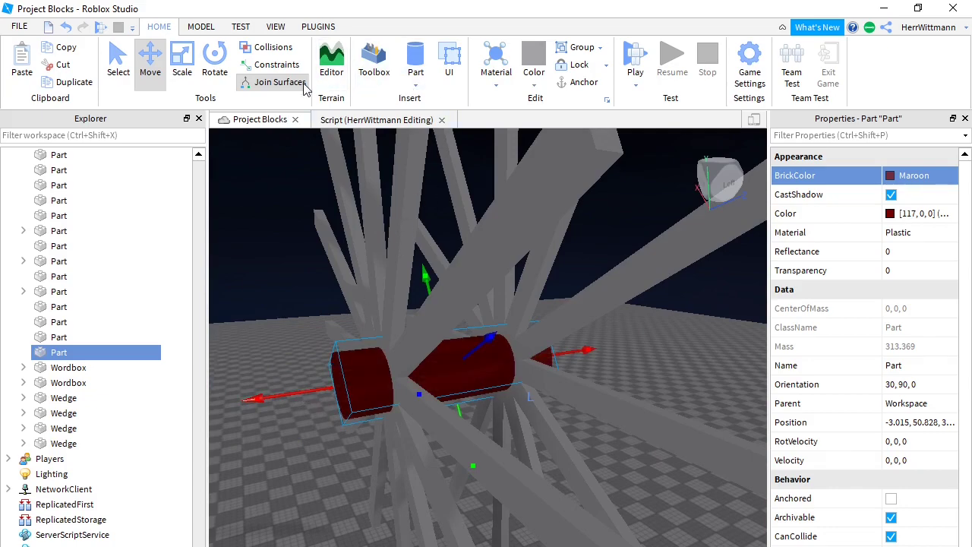
right_click_drag(457, 258, 458, 258)
scroll(457, 258, "down", 3)
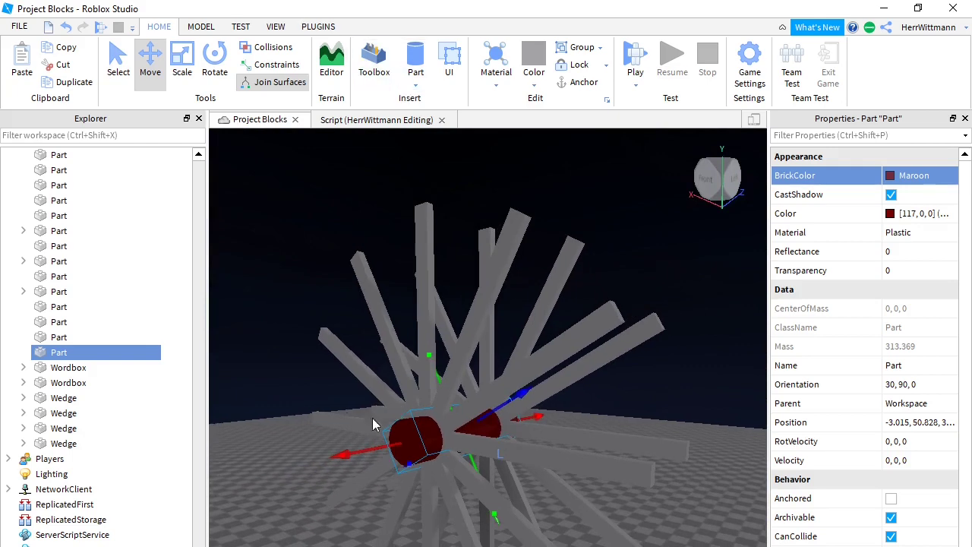
Set the hub cylinder's material to Neon.
left_click(894, 235)
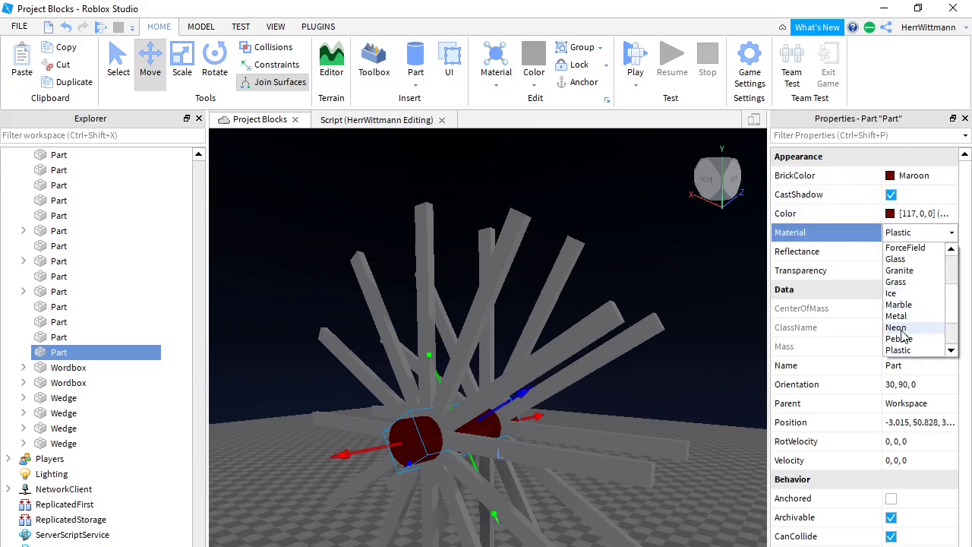
left_click(901, 330)
left_click(343, 382)
key("w")
key("a")
key("w")
right_click_drag(342, 380, 343, 378)
scroll(342, 379, "down", 10)
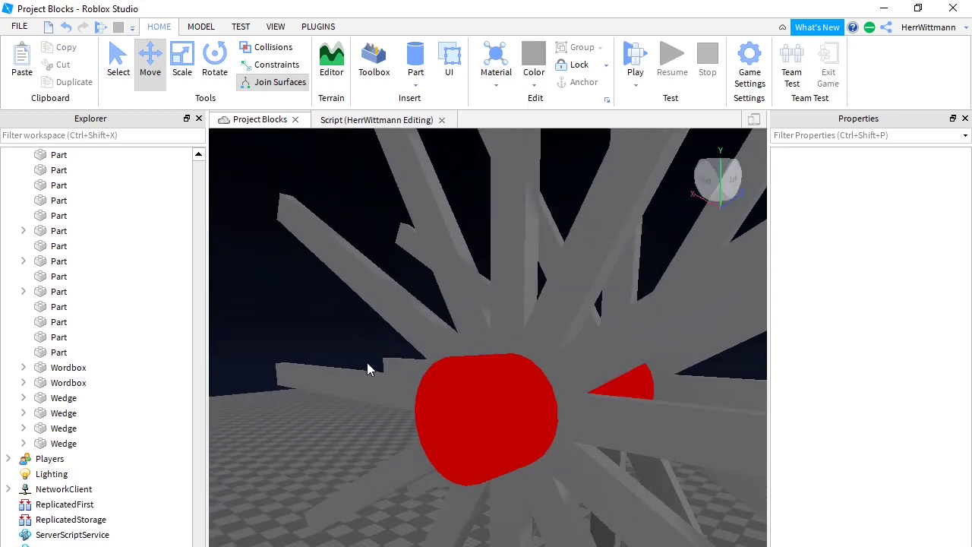
scroll(367, 368, "down", 3)
Anchor the neon hub cylinder.
left_click(453, 390)
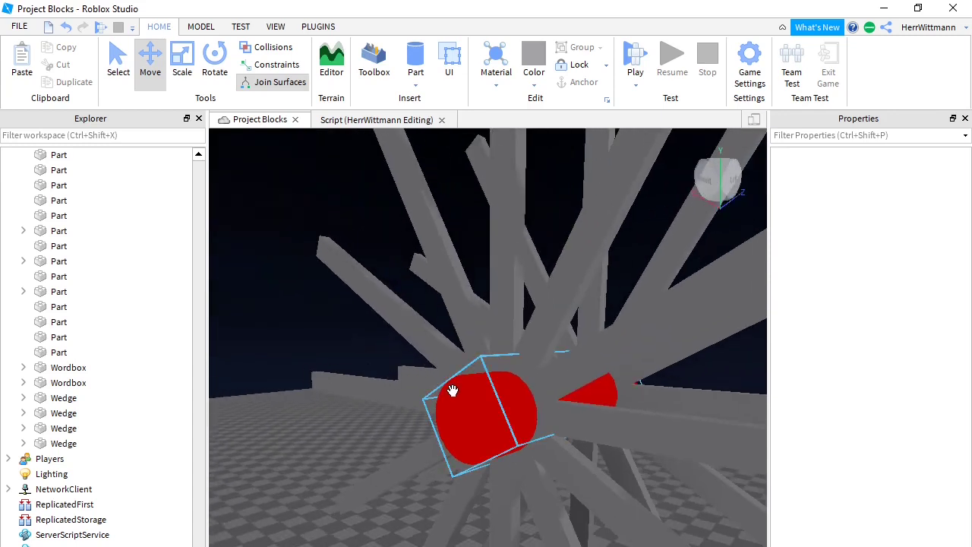
scroll(492, 411, "down", 3)
scroll(492, 412, "down", 2)
right_click_drag(572, 524, 570, 523)
key("w")
key("a")
scroll(571, 523, "down", 5)
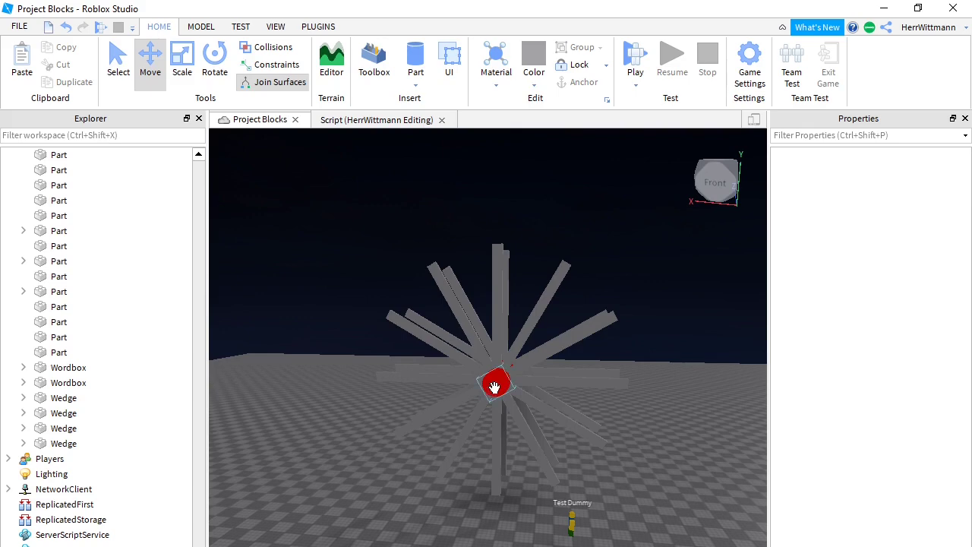
left_click(495, 385)
left_click(578, 82)
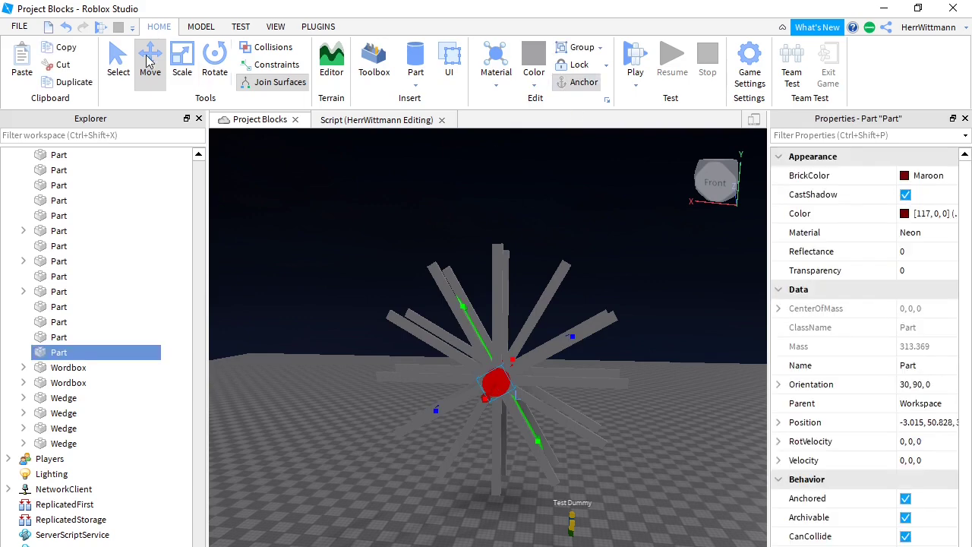
Playtest the place, view the ferris wheel with its hub cylinder from the character's position, and stop the test.
left_click(99, 28)
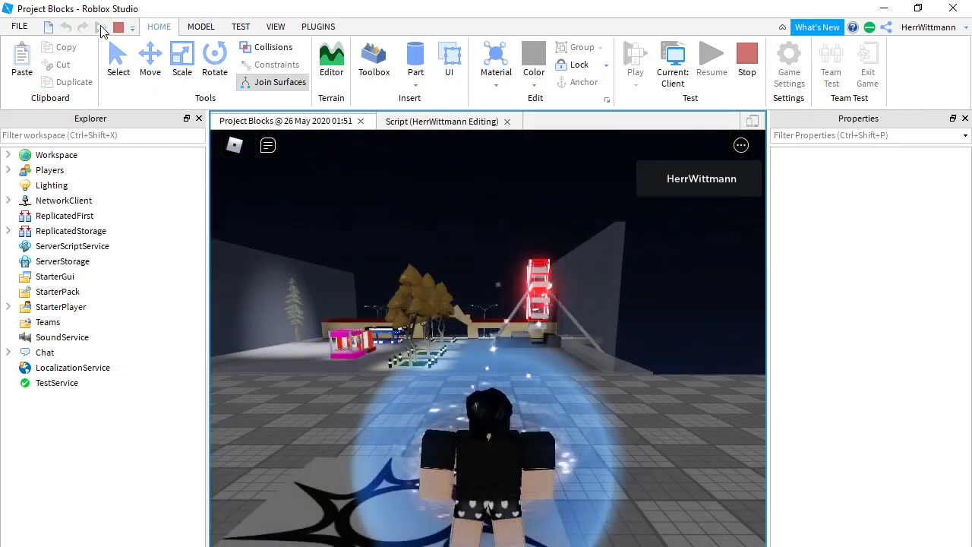
right_click_drag(404, 324, 404, 324)
key("w")
scroll(404, 324, "down", 5)
scroll(405, 325, "down", 2)
key("s")
key("w")
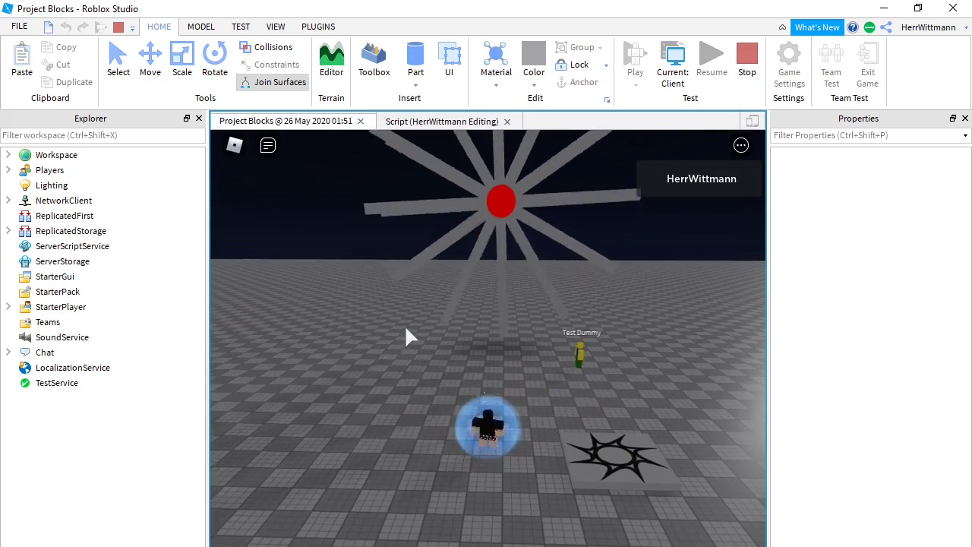
left_click(119, 29)
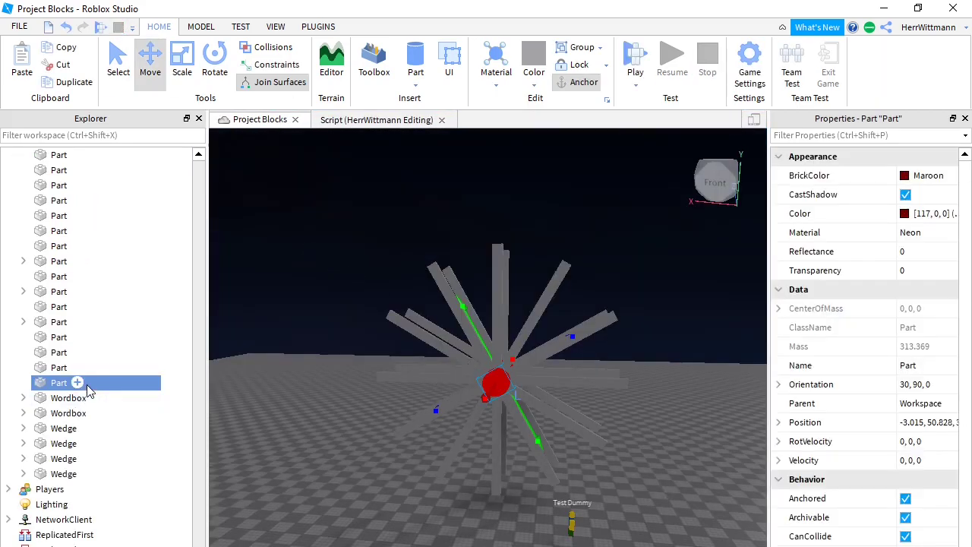
Rename the maroon hub cylinder as axle.
right_click(93, 384)
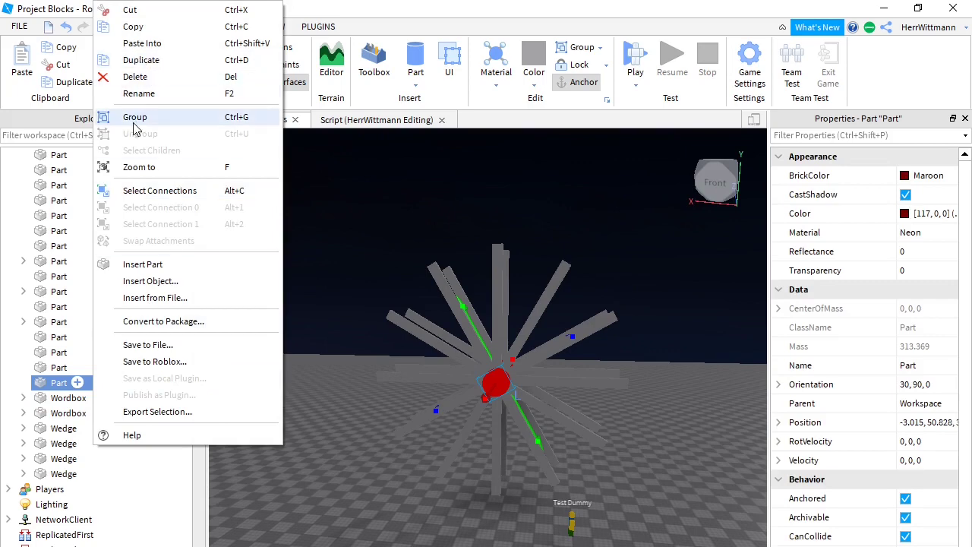
left_click(137, 93)
type("ac")
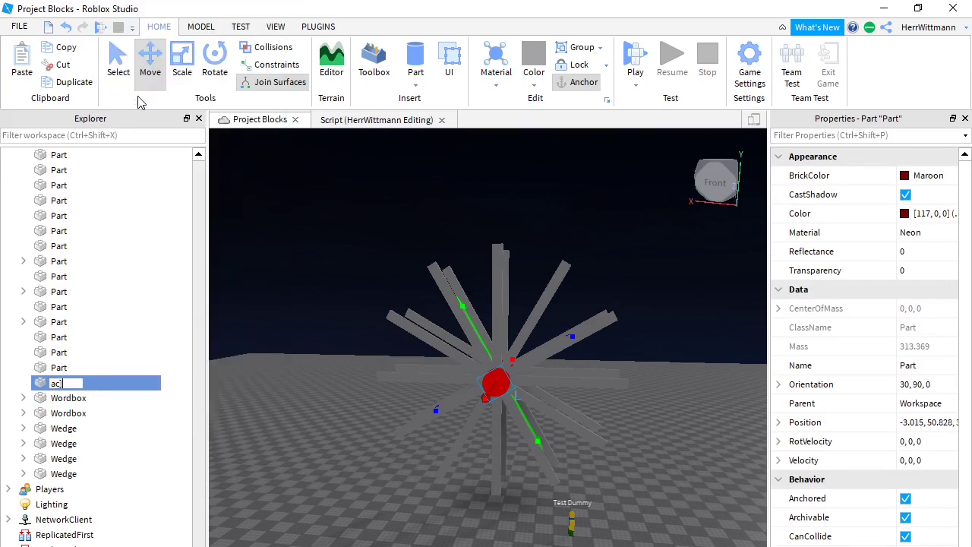
key("BackSpace")
key("BackSpace")
key("BackSpace")
key("BackSpace")
key("BackSpace")
type("axke")
key("BackSpace")
key("BackSpace")
key("BackSpace")
key("BackSpace")
type("le")
key("Return")
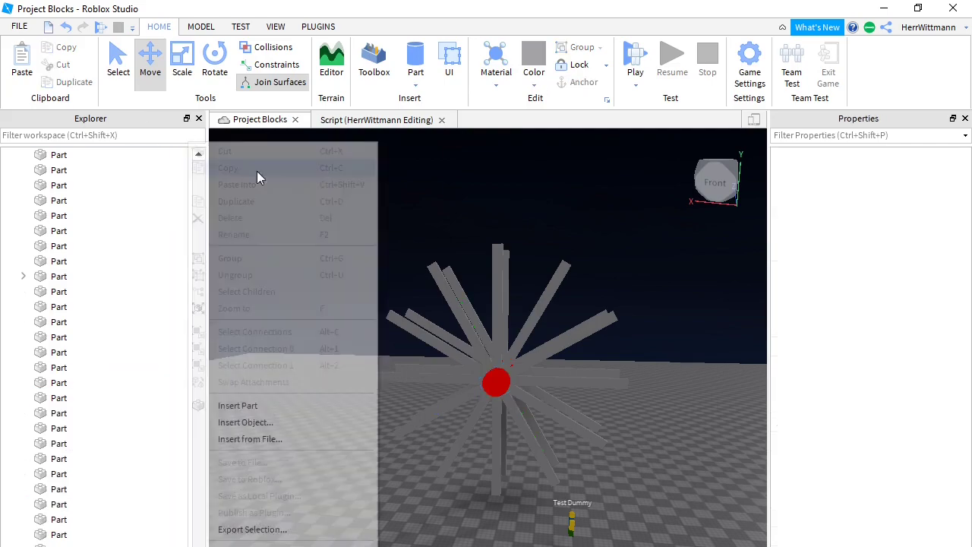
Select the axle and scale it to a slightly larger diameter so it covers more of the spokes' meeting point.
left_click(428, 286)
key("w")
right_click_drag(428, 286, 455, 356)
key("d")
left_click(515, 407)
key("d")
key("a")
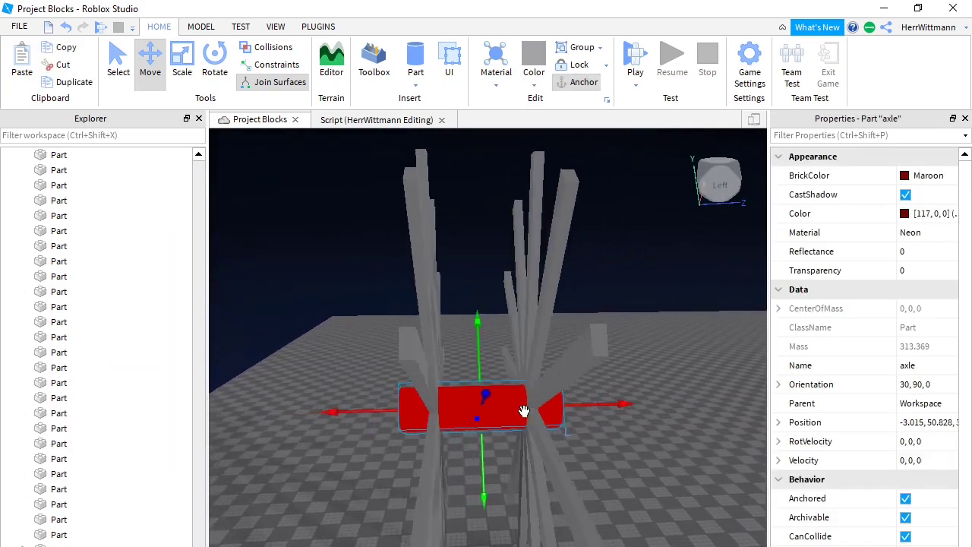
key("d")
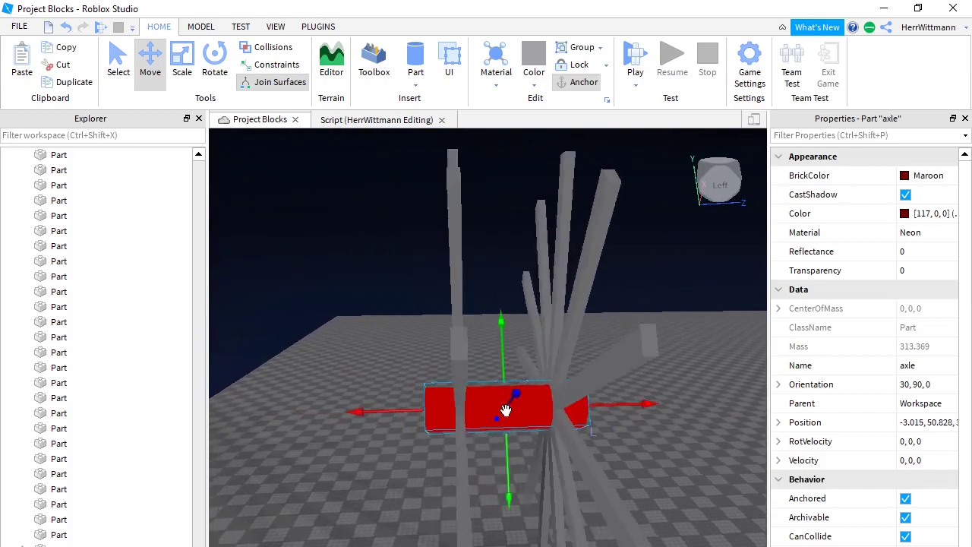
key("a")
key("w")
right_click_drag(479, 369, 478, 367)
key("s")
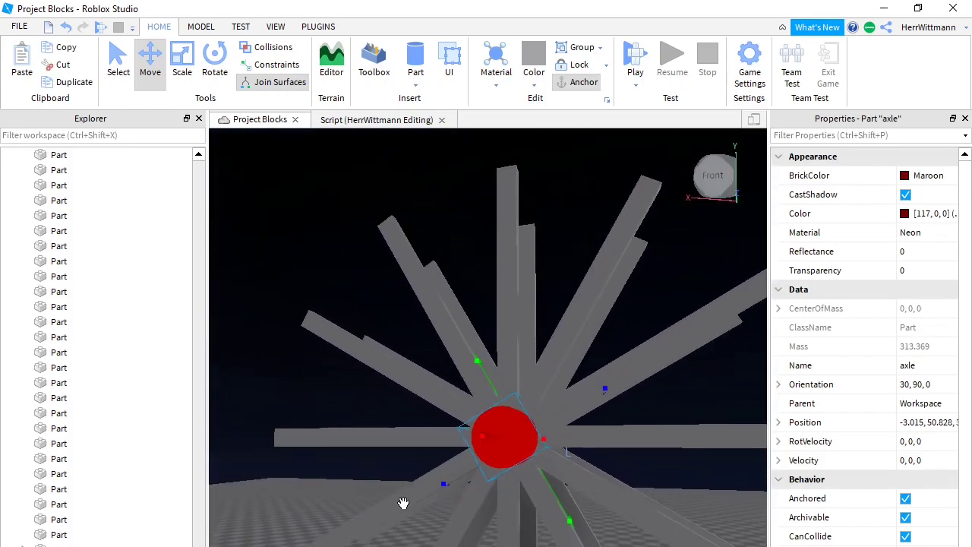
key("a")
key("w")
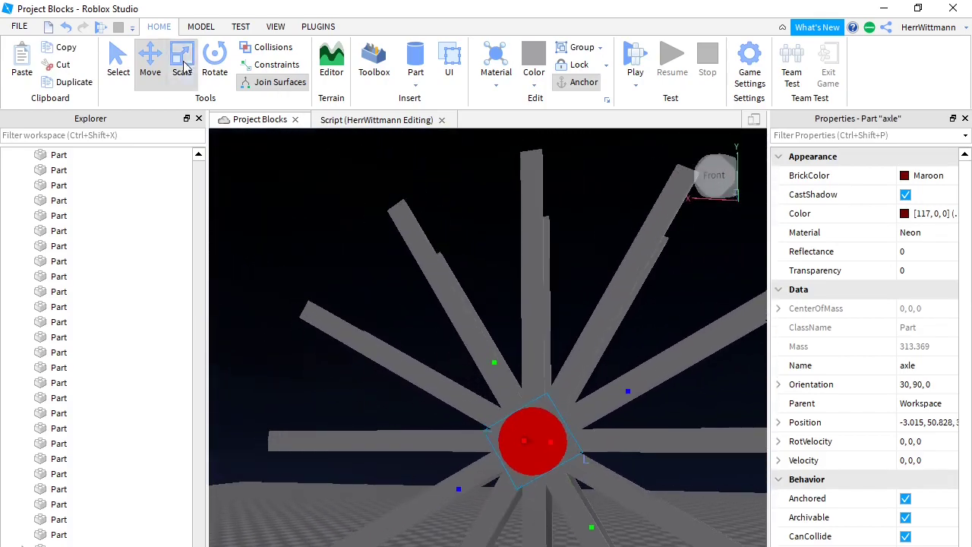
left_click(184, 65)
left_click_drag(518, 403, 508, 397)
key("d")
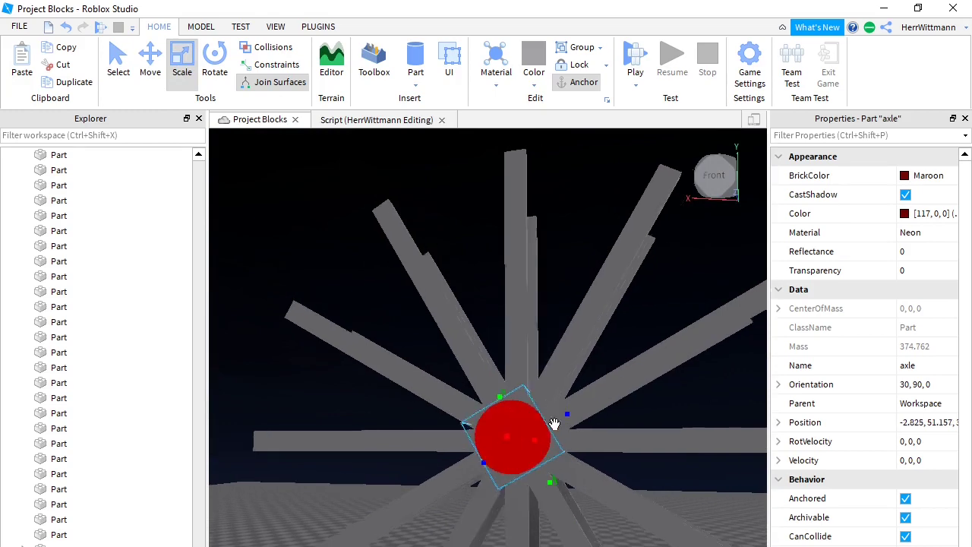
key("w")
key("a")
key("s")
key("d")
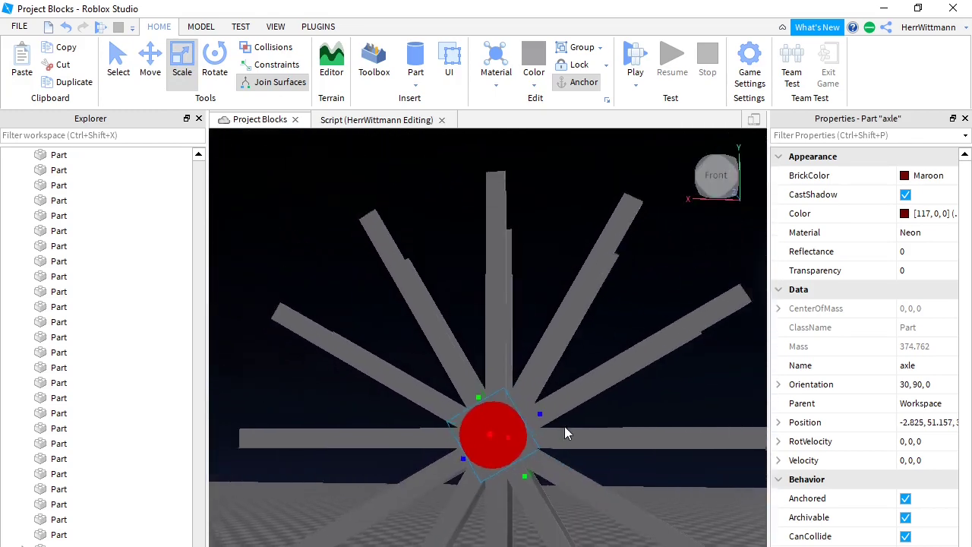
left_click(584, 540)
key("w")
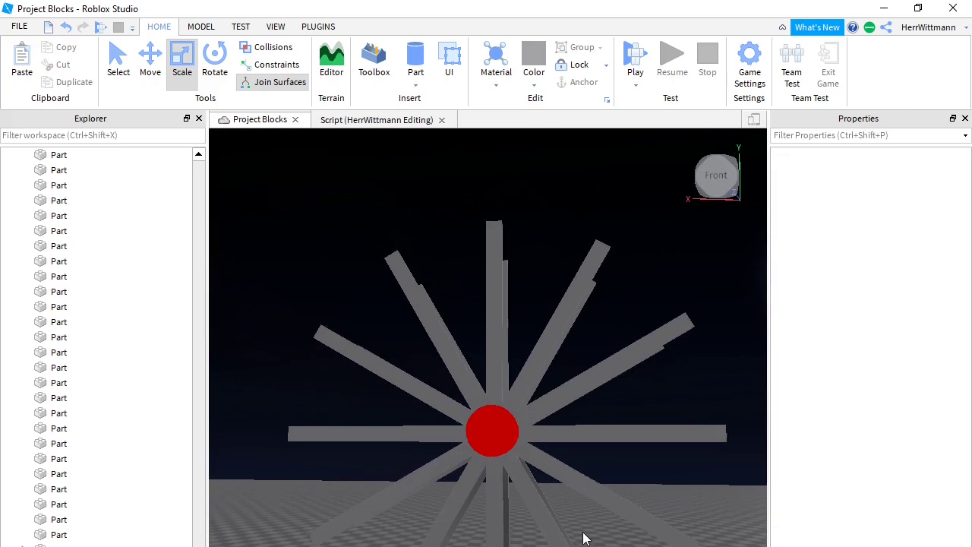
Recentre the enlarged axle on the wheel hubs, at about X -2.4 and Y 51.16.
right_click_drag(564, 502, 552, 482)
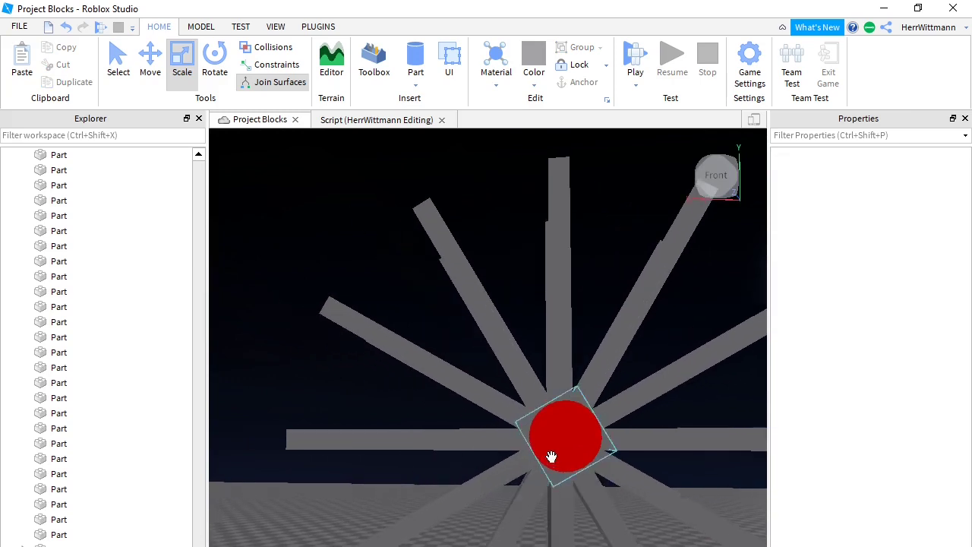
left_click(551, 454)
left_click(154, 70)
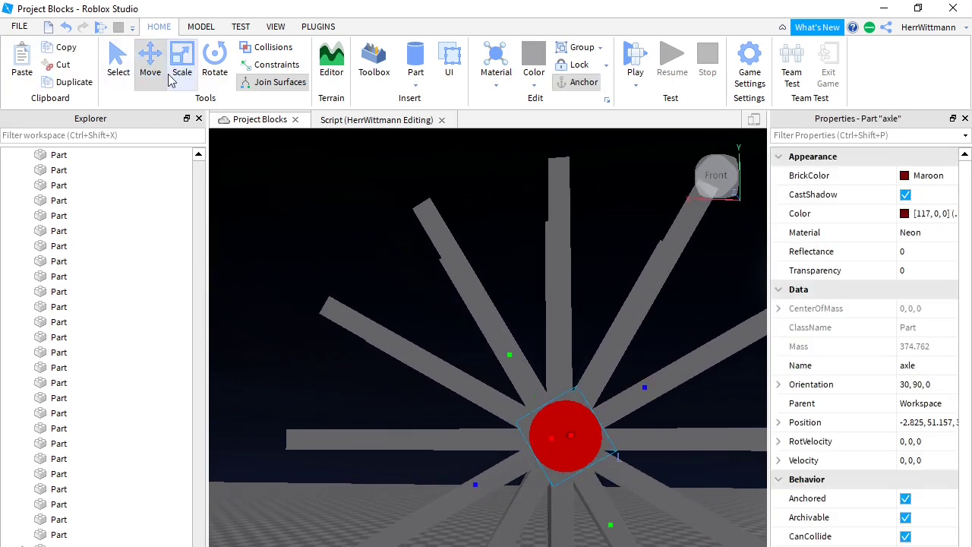
left_click_drag(516, 356, 508, 352)
left_click_drag(490, 475, 482, 477)
left_click_drag(595, 504, 599, 510)
left_click_drag(617, 404, 619, 403)
key("d")
right_click_drag(617, 406, 617, 406)
scroll(612, 409, "down", 7)
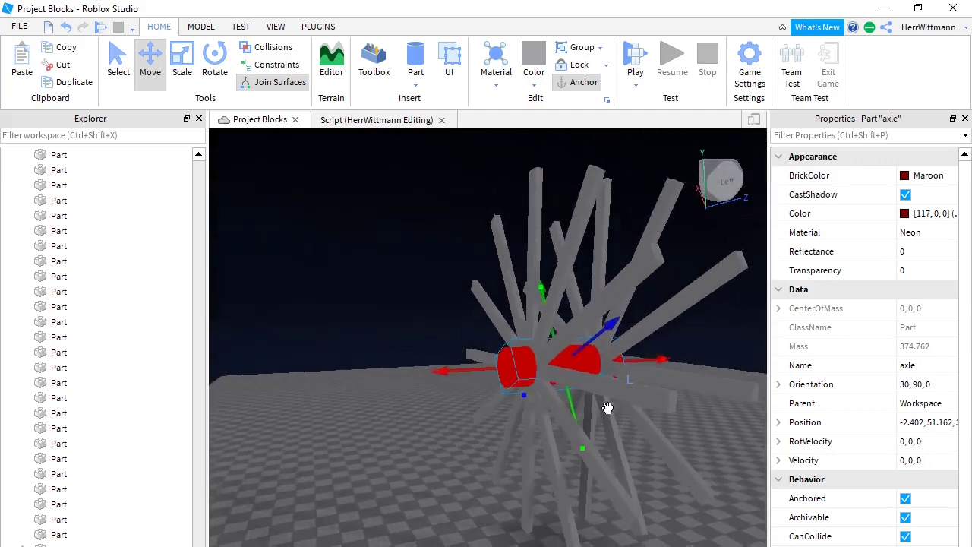
left_click_drag(549, 519, 527, 545)
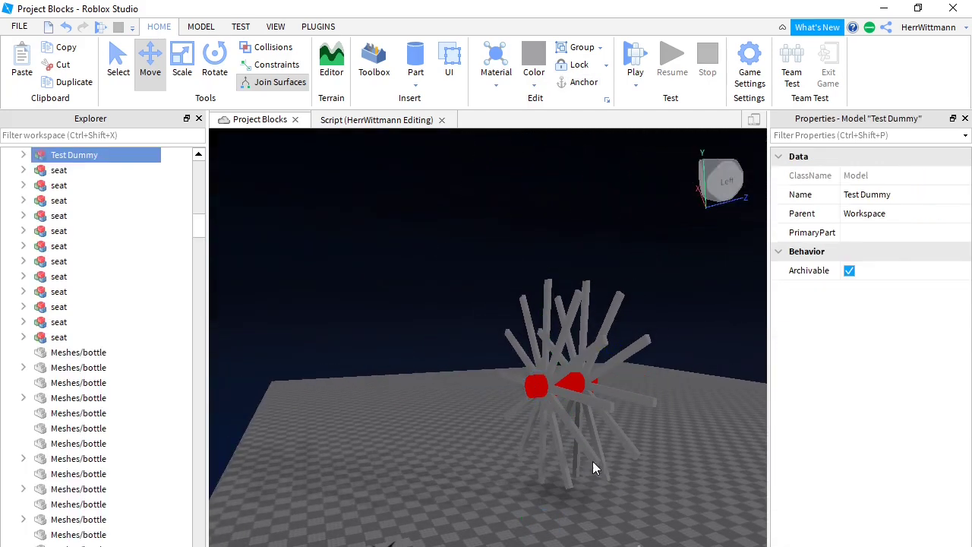
left_click_drag(668, 546, 496, 287)
left_click(389, 332)
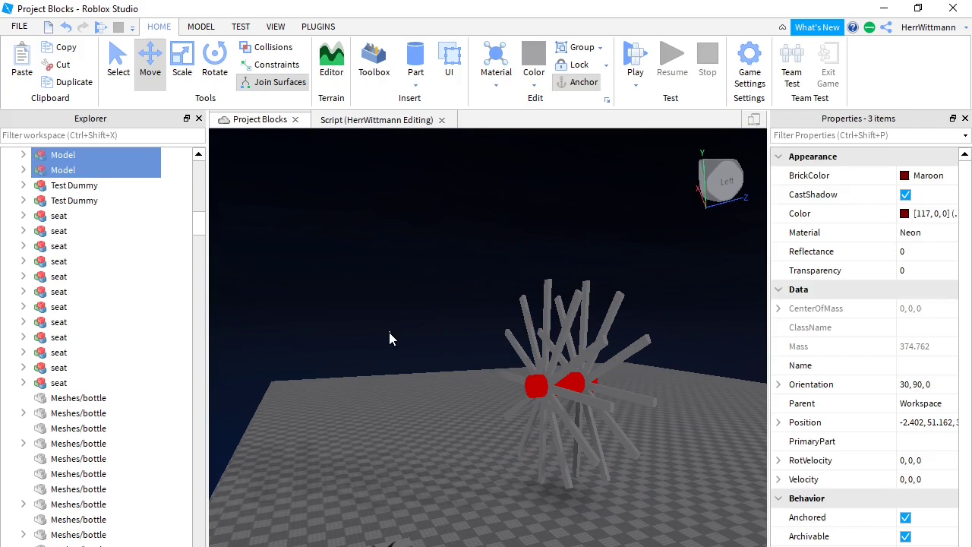
Playtest the place, watch the spokes spin around the enlarged axle, and stop the test.
left_click(99, 28)
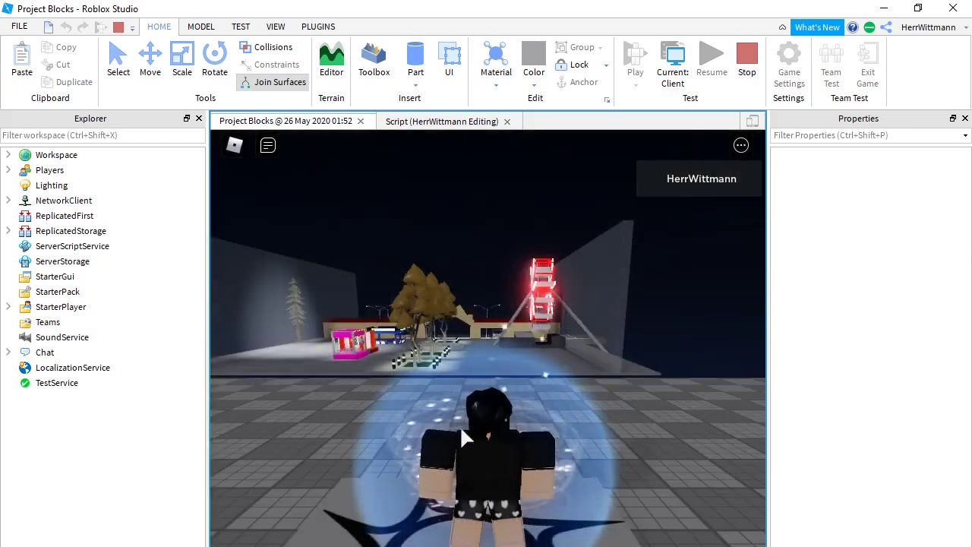
right_click_drag(461, 429, 462, 431)
key("w")
key("d")
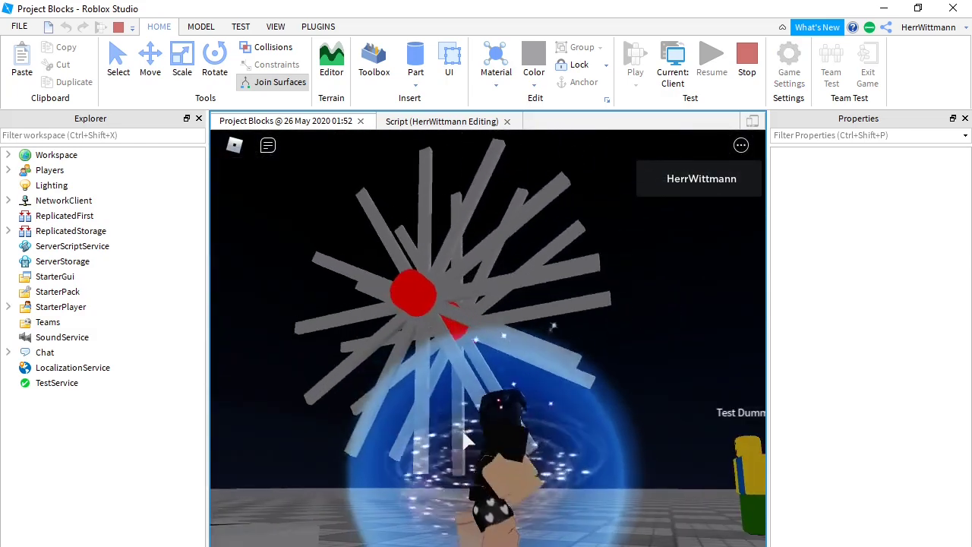
key("a")
scroll(462, 431, "down", 2)
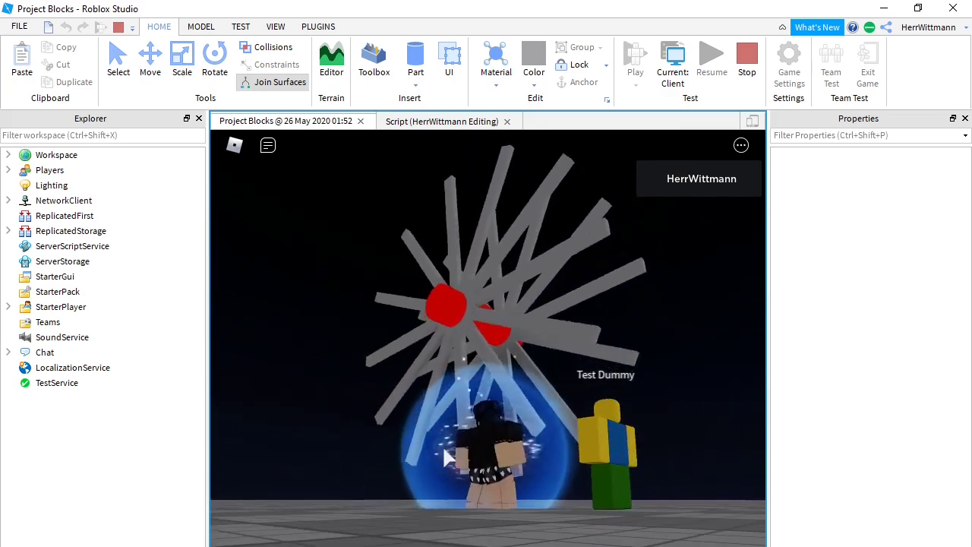
left_click(118, 28)
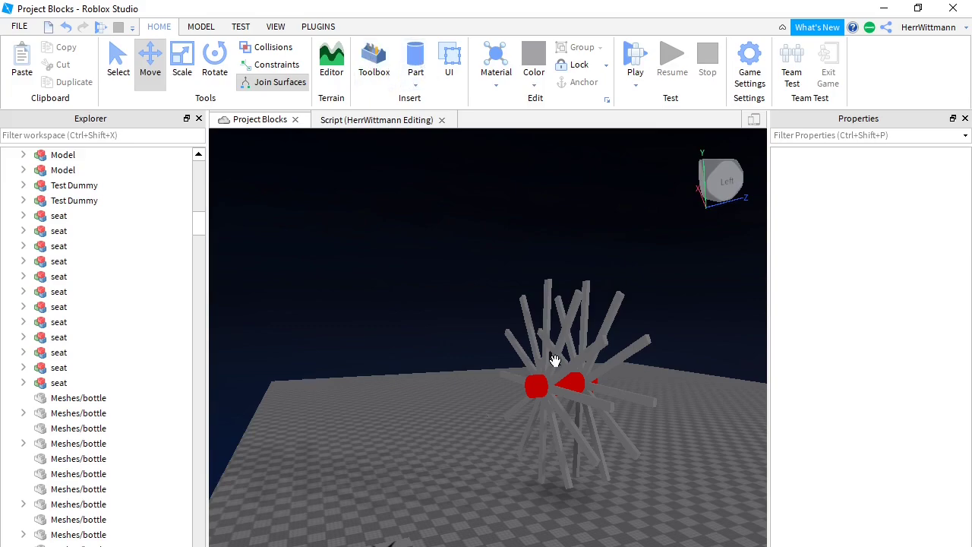
Place a small grey cylinder near the wheels' outer spoke ends, rotated to orientation 0, 90, 0 so it runs parallel to the axle.
scroll(554, 359, "up", 3)
scroll(475, 396, "up", 4)
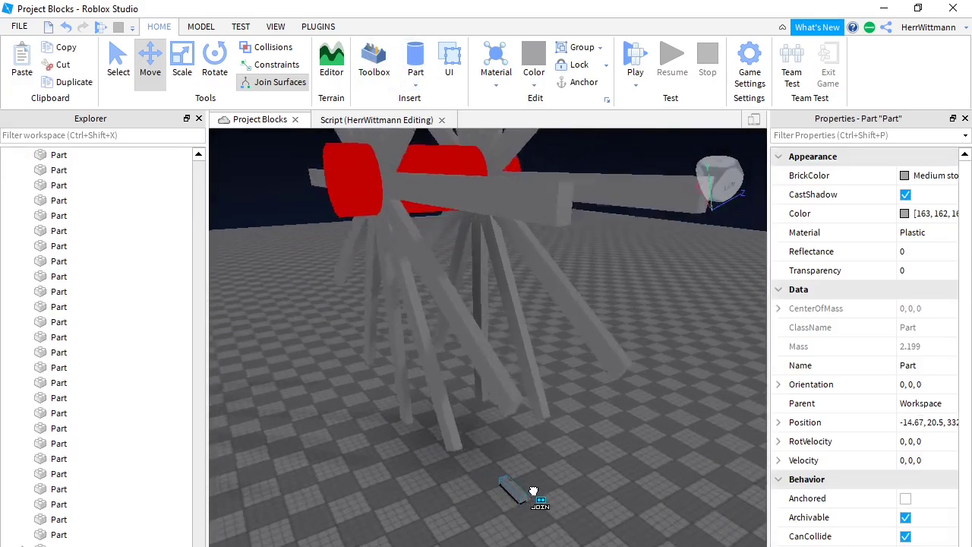
right_click_drag(533, 491, 534, 491)
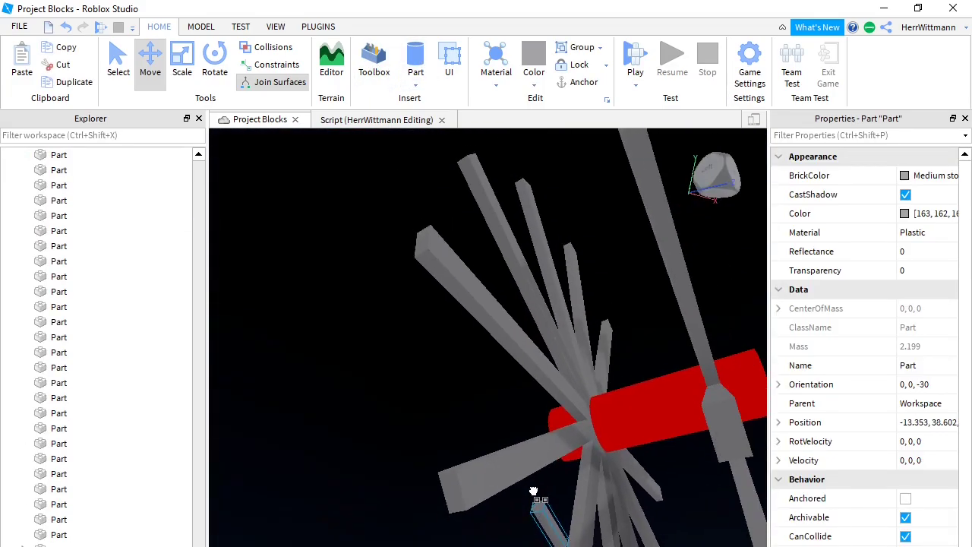
left_click_drag(534, 490, 498, 497)
scroll(498, 497, "down", 5)
right_click_drag(498, 496, 498, 496)
key("ctrl+r")
left_click_drag(498, 496, 412, 311)
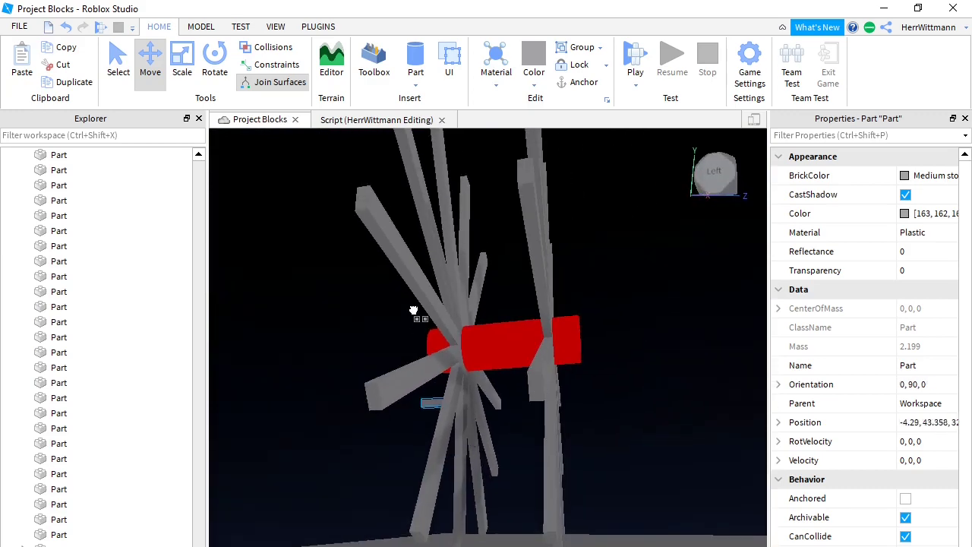
scroll(413, 310, "up", 5)
right_click_drag(412, 311, 414, 312)
scroll(414, 312, "down", 5)
left_click_drag(414, 312, 462, 470)
scroll(513, 456, "up", 4)
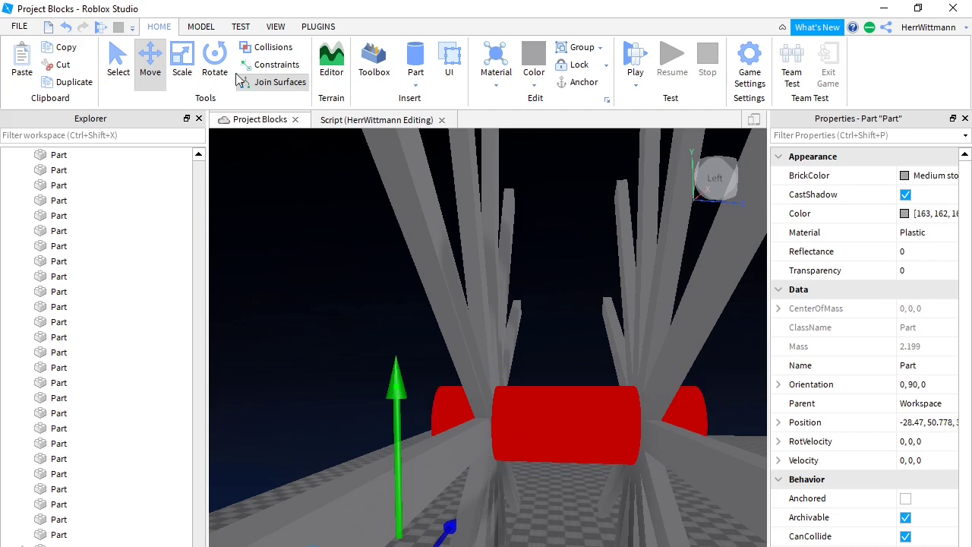
Lengthen the grey cylinder to about 9.65 studs so it spans the gap between the two wheels.
left_click(182, 71)
scroll(611, 544, "down", 4)
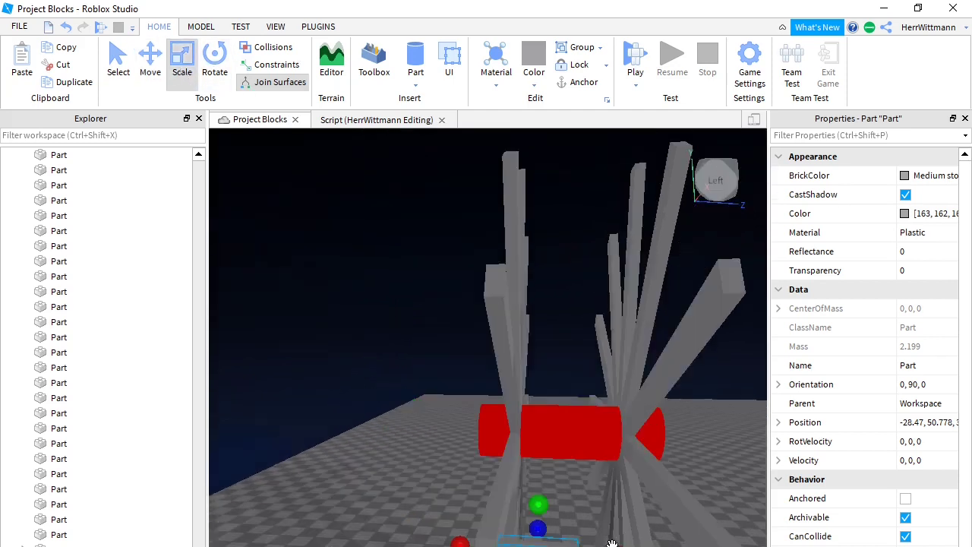
left_click_drag(617, 545, 743, 546)
left_click_drag(458, 545, 468, 546)
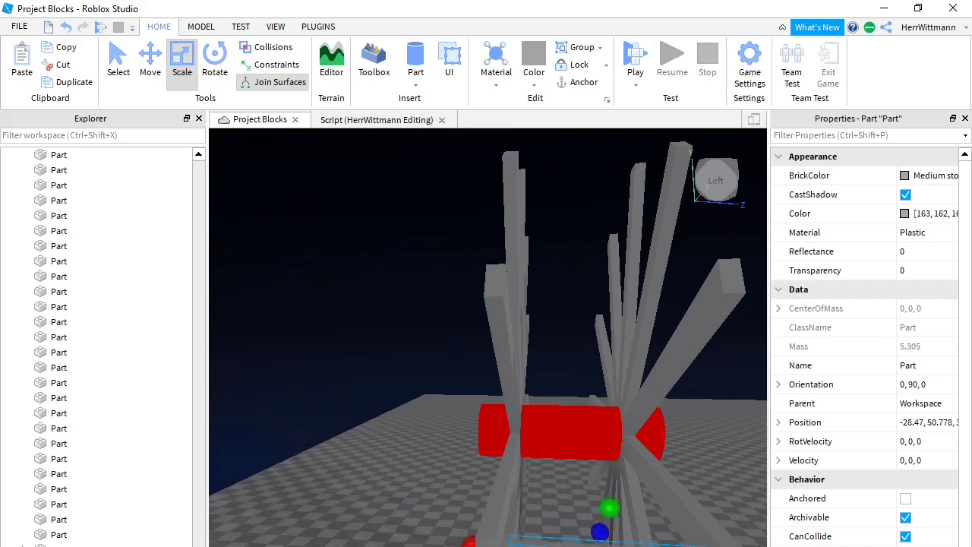
right_click_drag(515, 542, 523, 527)
Adjust the grey cylinder's height to about Y 50.31, near the lower outer spoke ends.
left_click(150, 55)
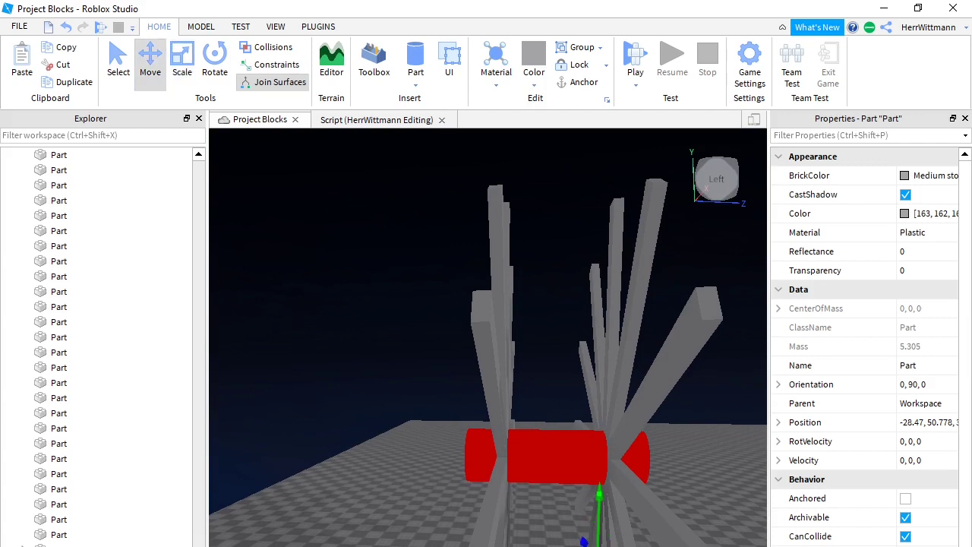
left_click_drag(598, 531, 596, 457)
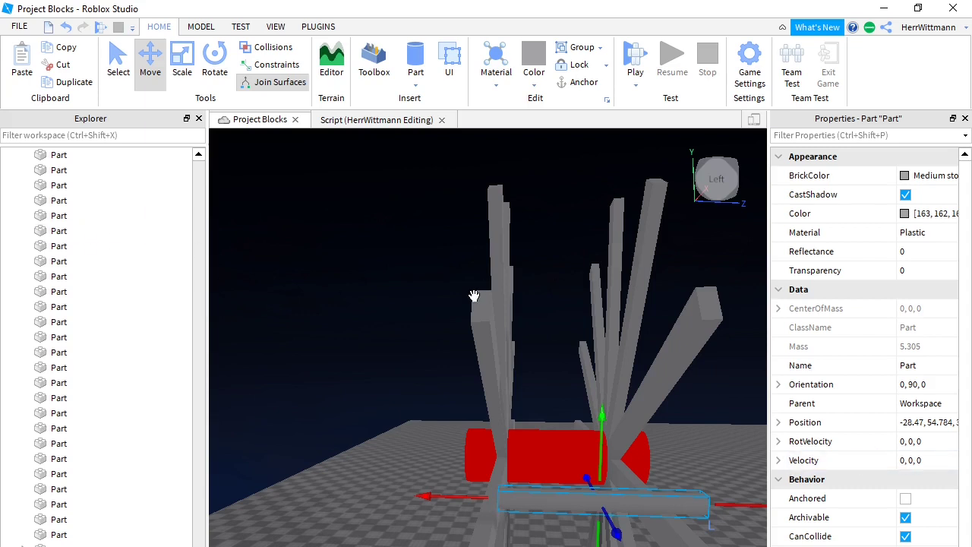
scroll(149, 391, "down", 4)
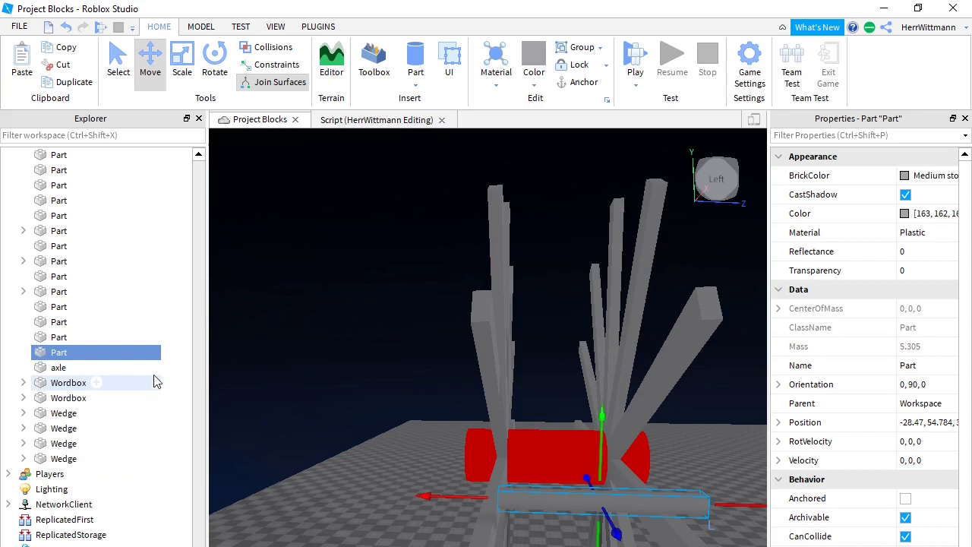
scroll(835, 480, "down", 2)
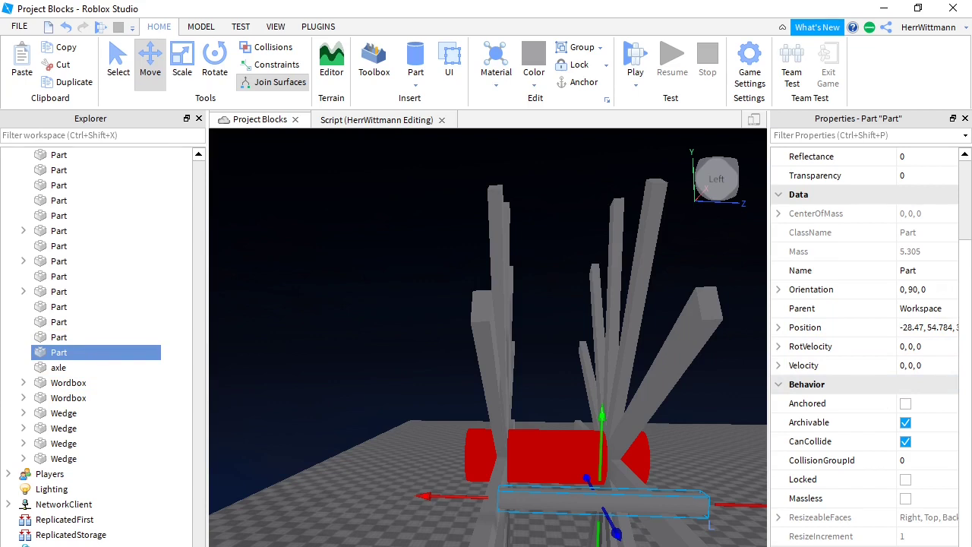
scroll(864, 346, "down", 2)
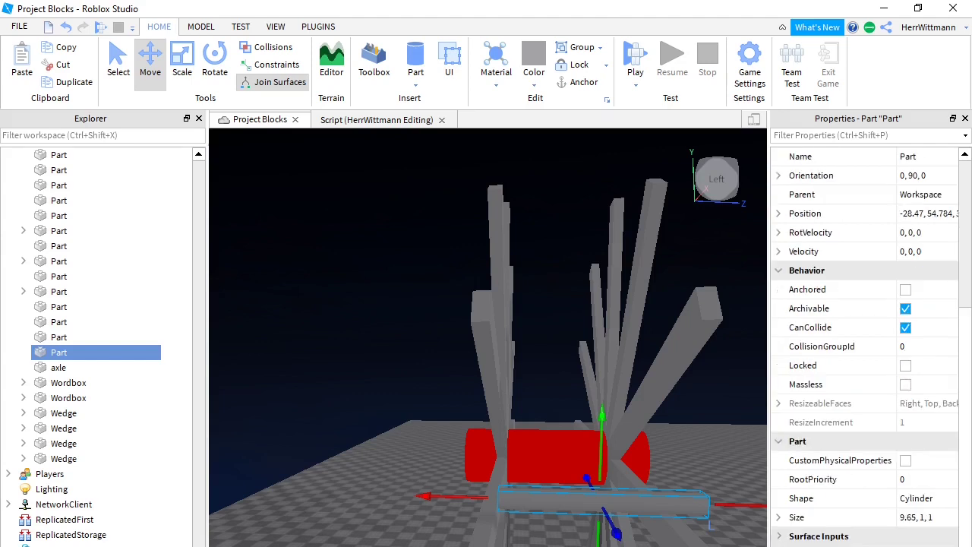
left_click(926, 545)
key("d")
right_click_drag(486, 334, 410, 334)
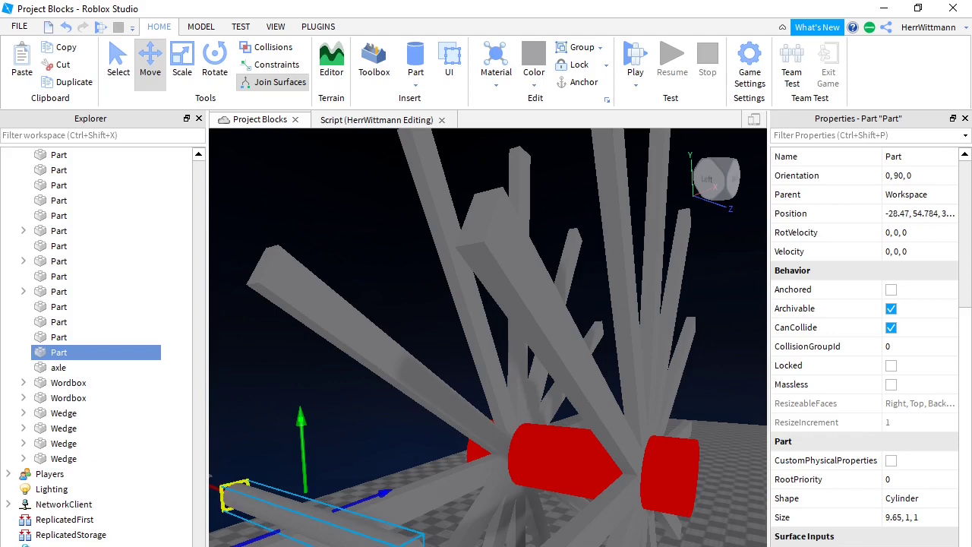
right_click_drag(425, 364, 554, 369)
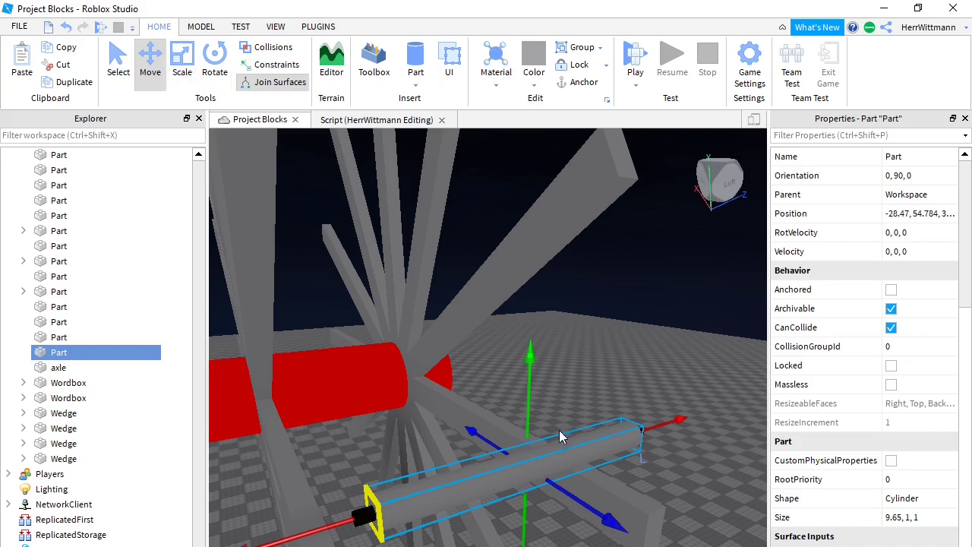
left_click_drag(520, 376, 529, 458)
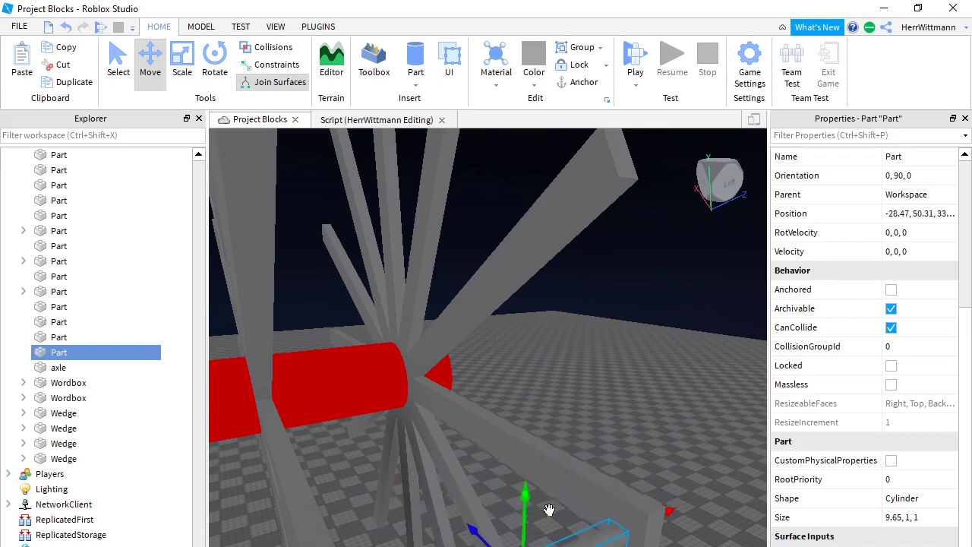
Enable collisions, lengthen the grey cylinder to about 10.41 studs so it meets the spokes of both wheels, and expand its attached joints.
right_click_drag(549, 510, 639, 511)
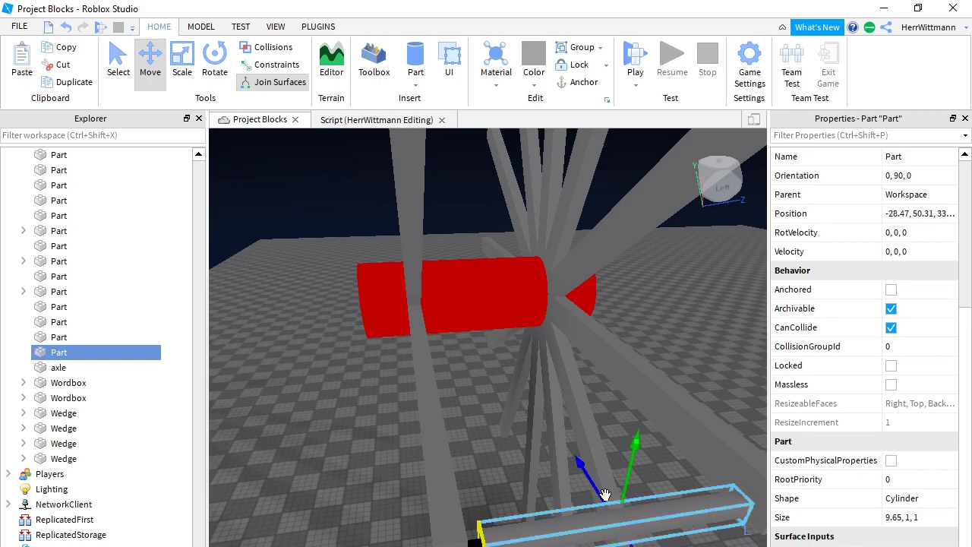
left_click(177, 58)
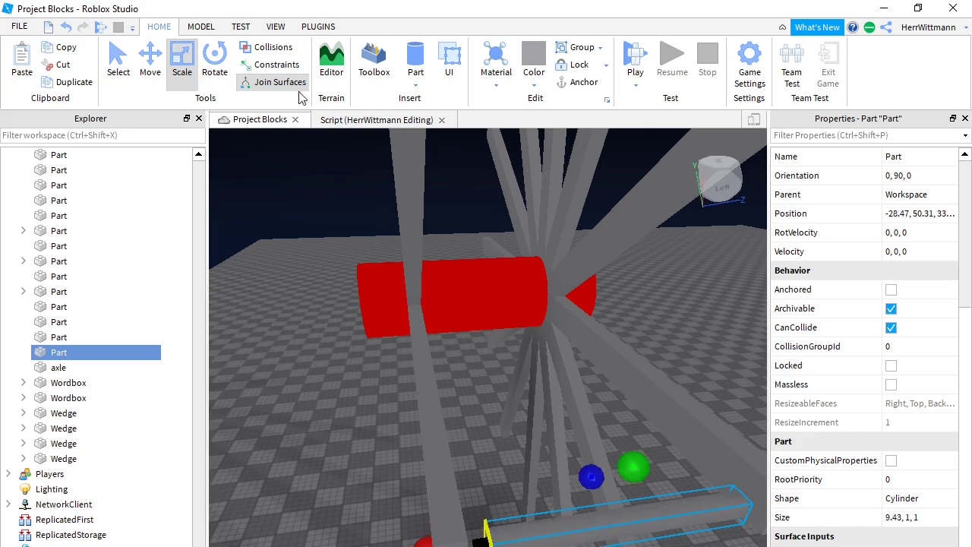
left_click(265, 47)
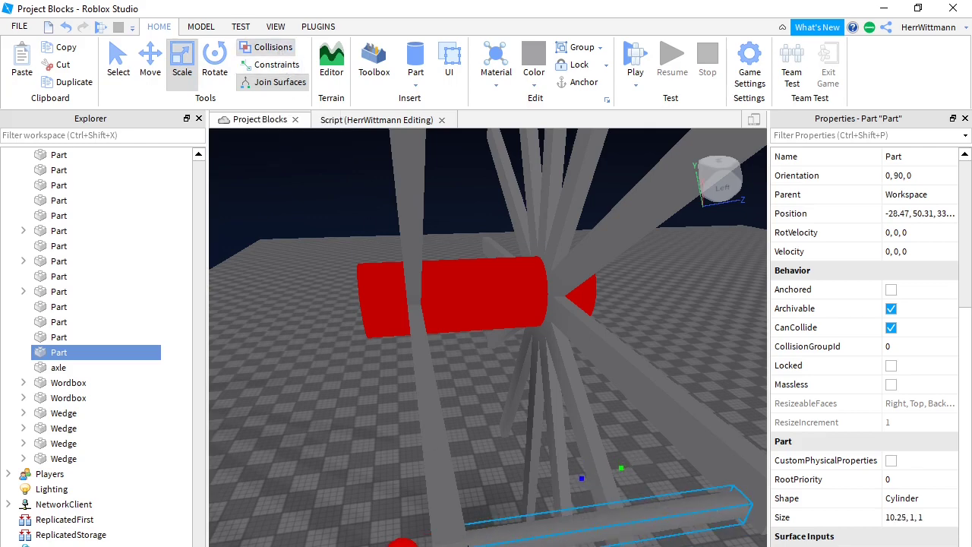
right_click_drag(526, 514, 524, 514)
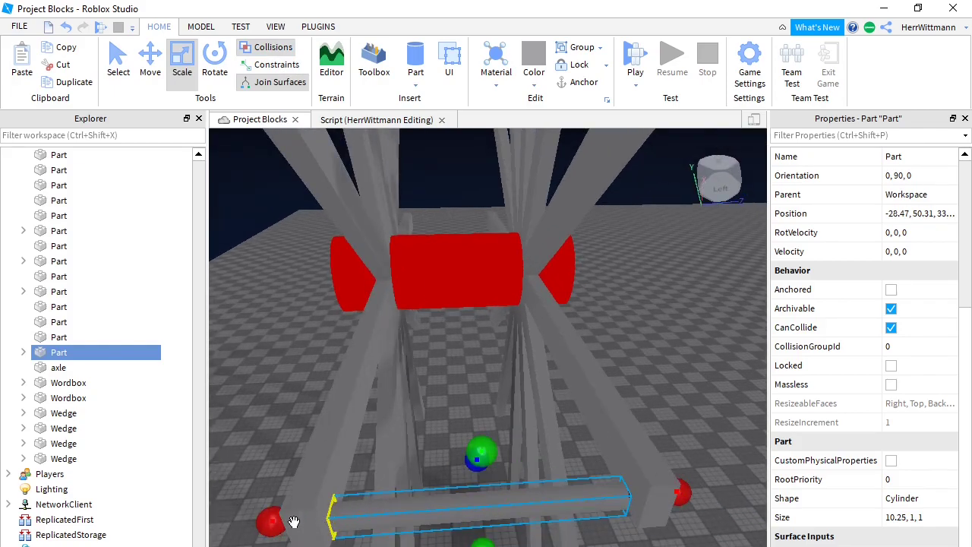
key("d")
right_click_drag(672, 526, 672, 526)
left_click_drag(526, 510, 652, 527)
key("a")
left_click_drag(708, 543, 708, 543)
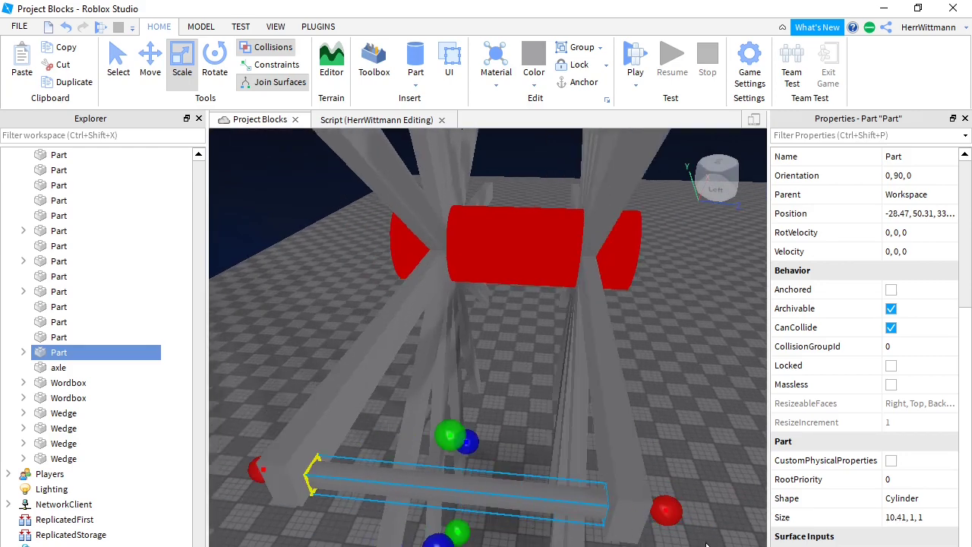
left_click(24, 352)
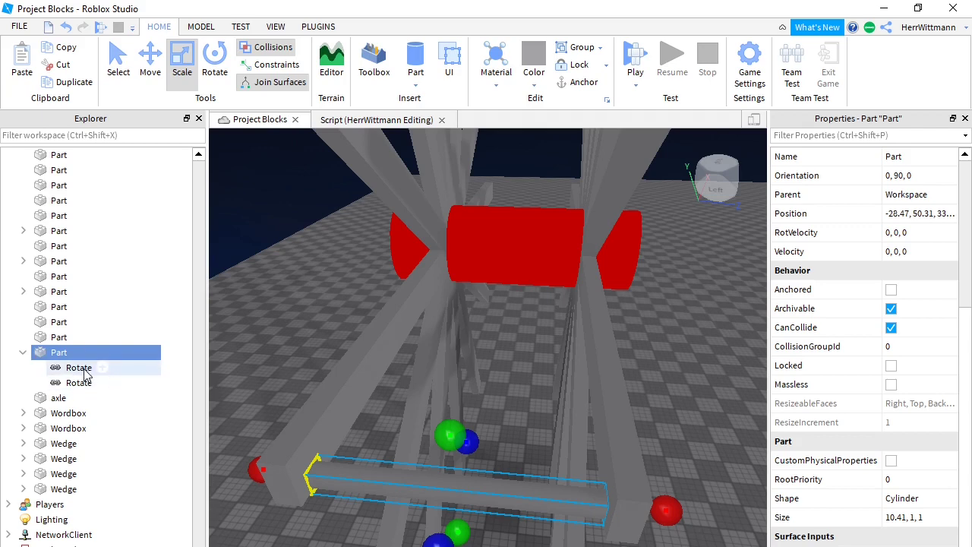
scroll(359, 299, "down", 2)
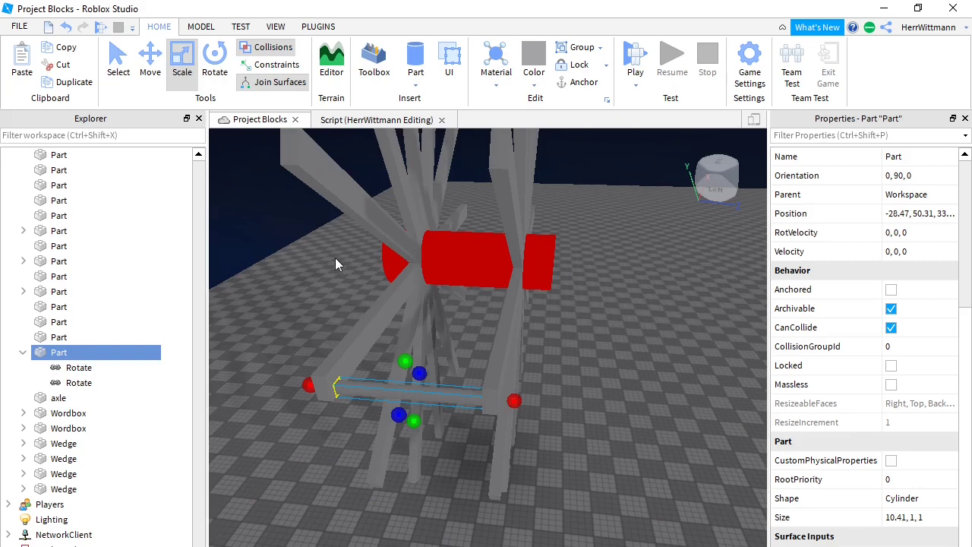
Start a playtest and back the character away to view the spinning wheels and the cylinder crossbar.
left_click(106, 28)
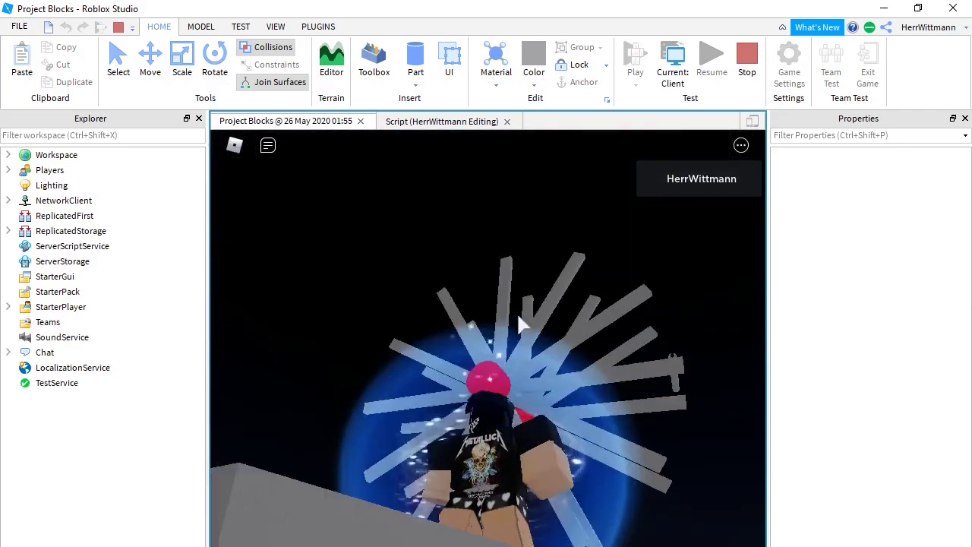
right_click_drag(517, 312, 561, 302)
key("a")
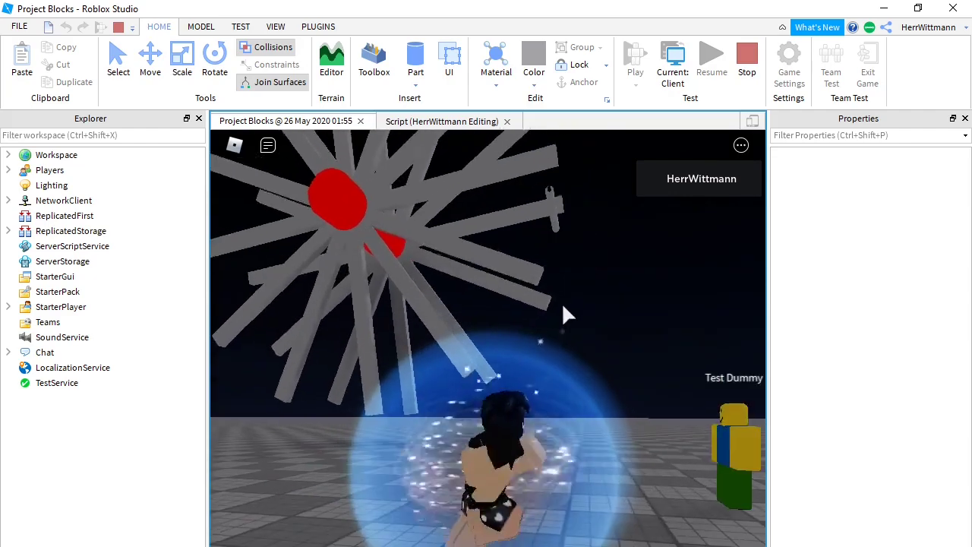
key("s")
key("w")
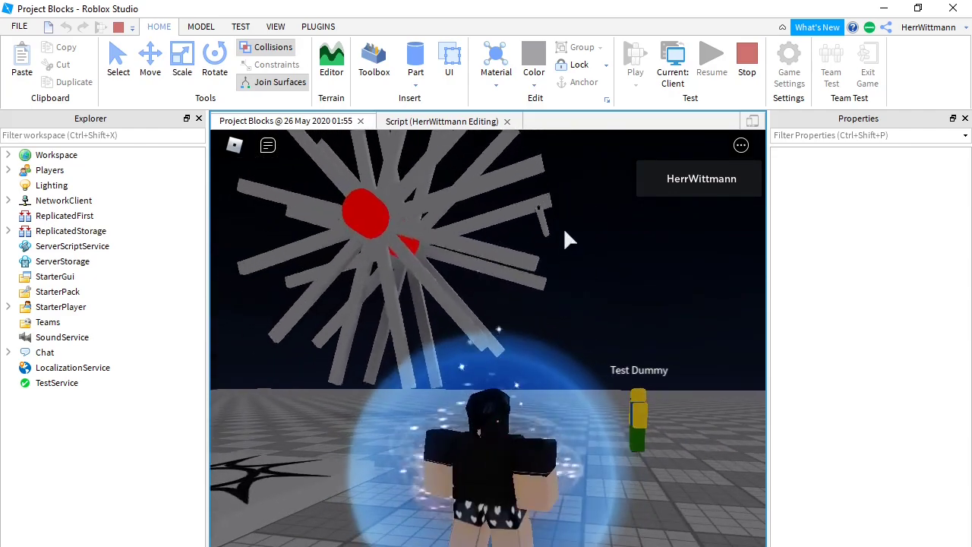
scroll(564, 228, "down", 3)
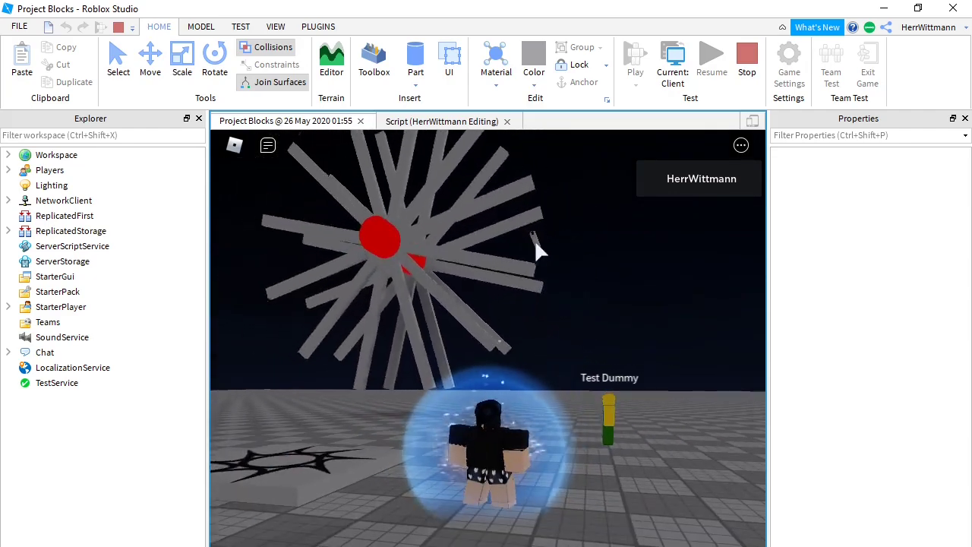
right_click_drag(605, 297, 605, 297)
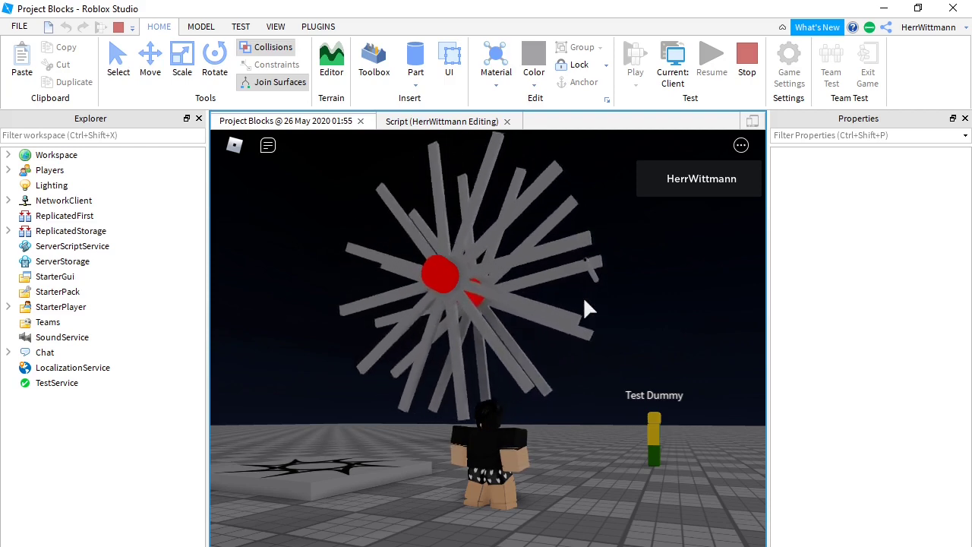
Walk around beneath the spinning wheels to check how the crossbar turns with the spokes, and stop the test.
key("w")
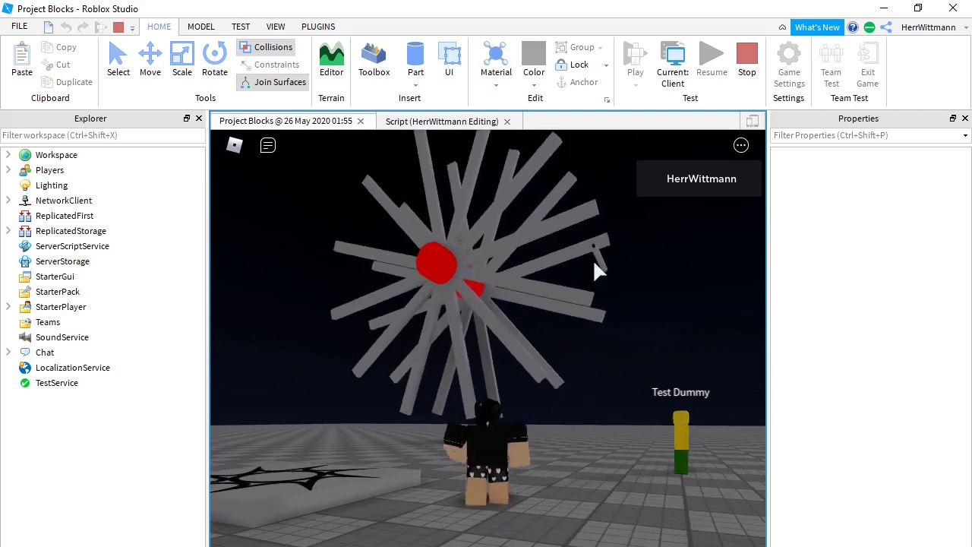
right_click_drag(595, 272, 595, 273)
key("w")
key("w")
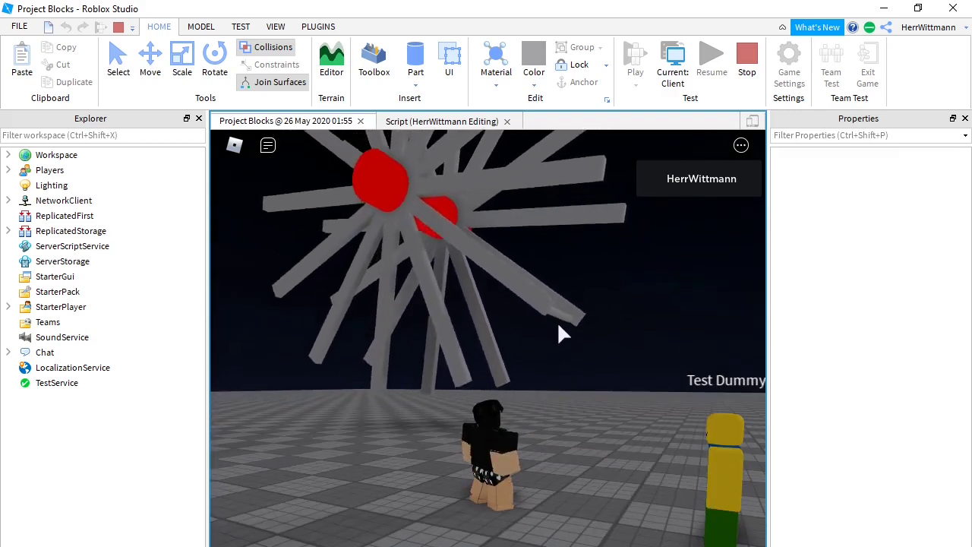
key("s")
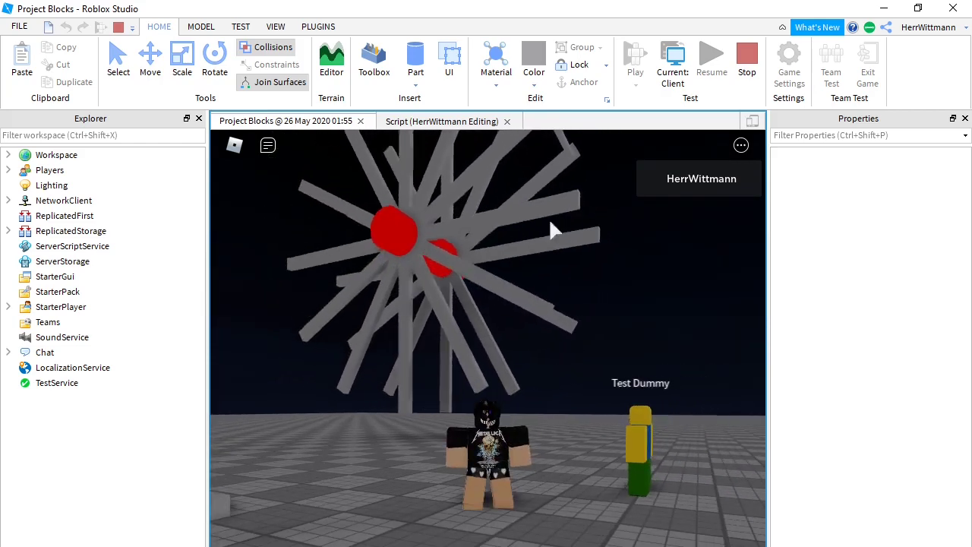
right_click_drag(562, 245, 562, 245)
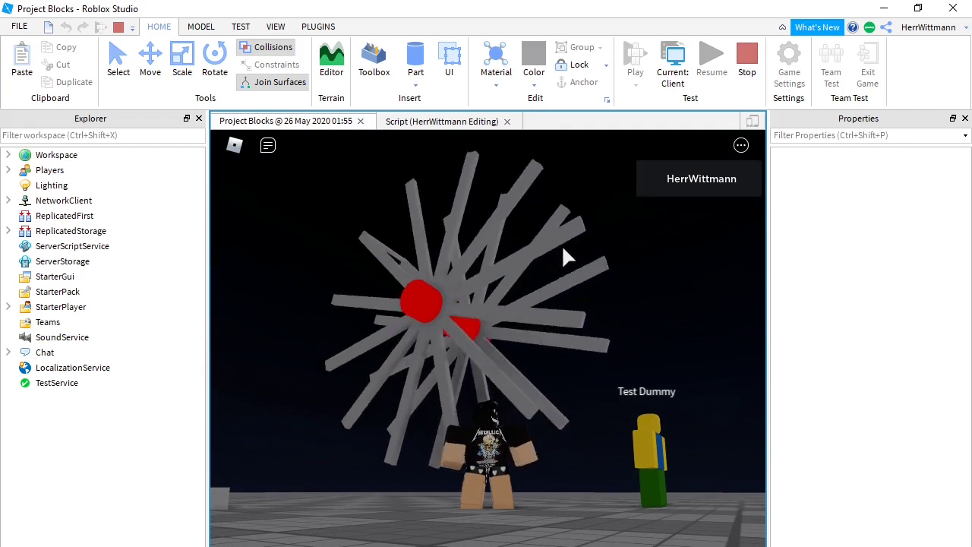
right_click_drag(550, 279, 550, 280)
key("a")
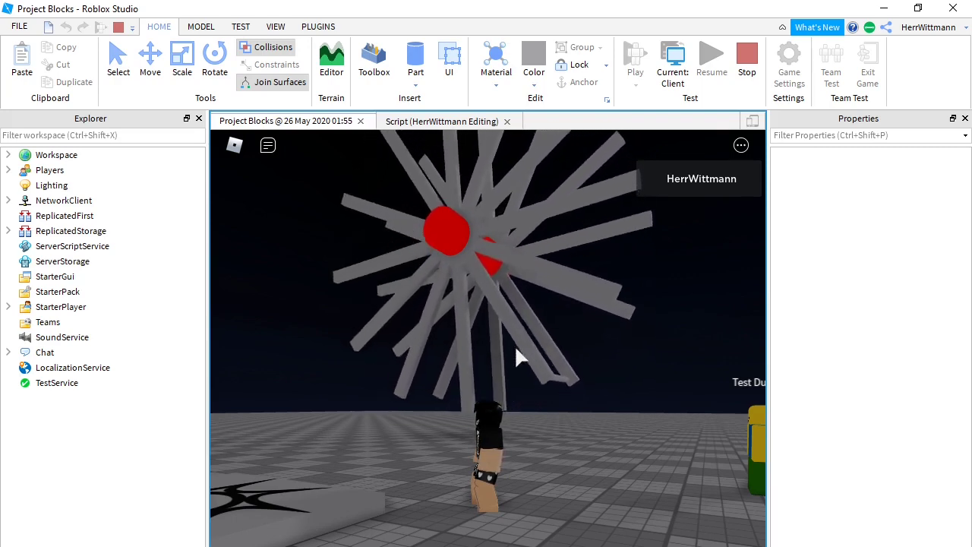
left_click(119, 28)
With collisions off, move the grey crossbar along the spoke ends to about X -27.73, Y 50.93.
scroll(569, 430, "up", 3)
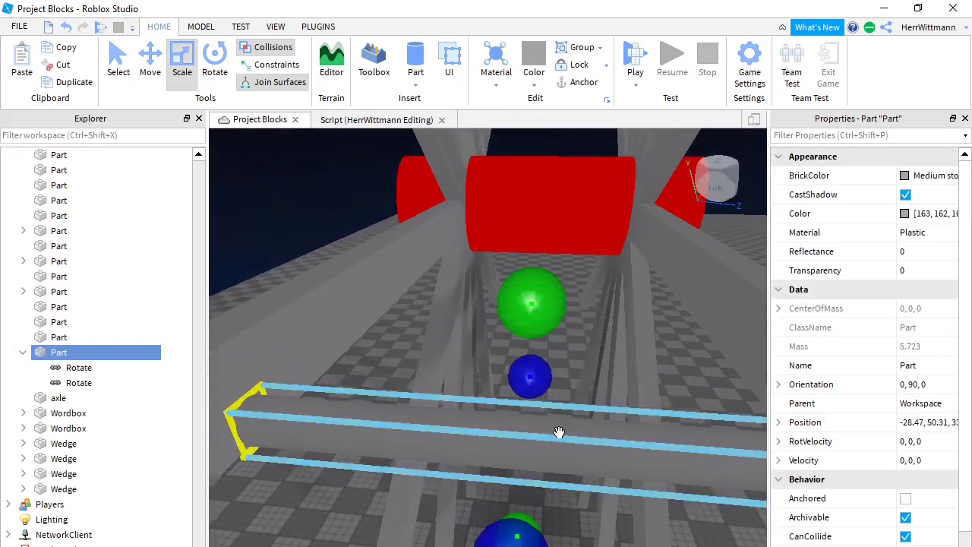
left_click(150, 67)
scroll(523, 414, "down", 3)
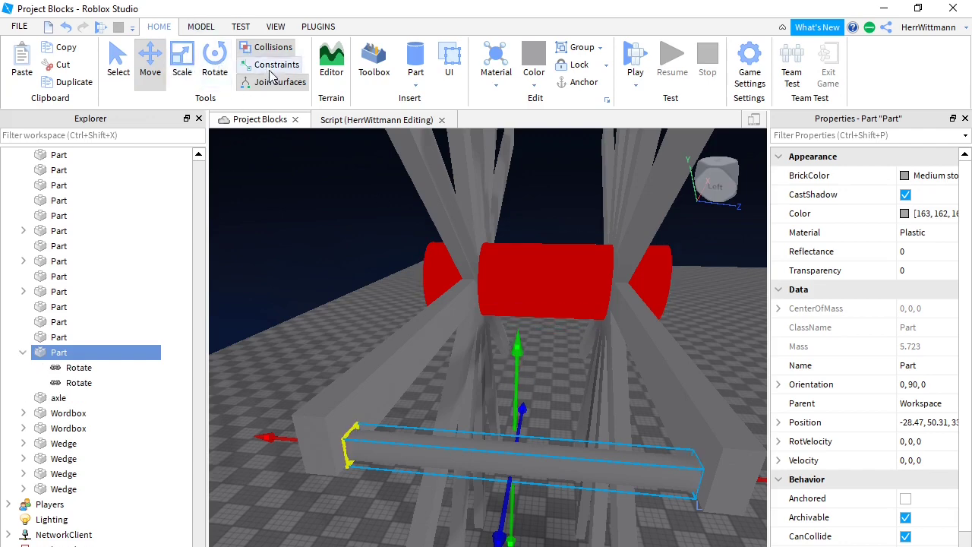
left_click_drag(517, 389, 511, 359)
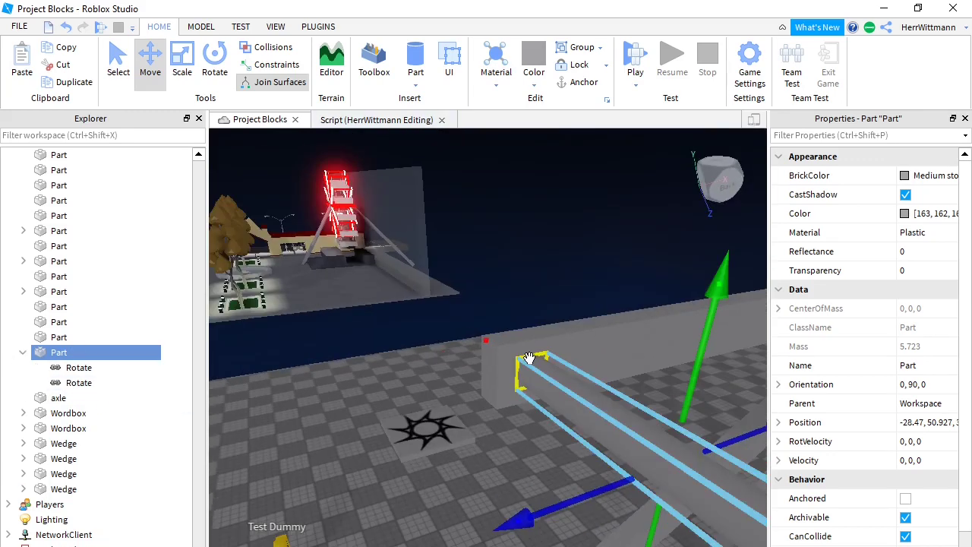
left_click_drag(521, 507, 580, 486)
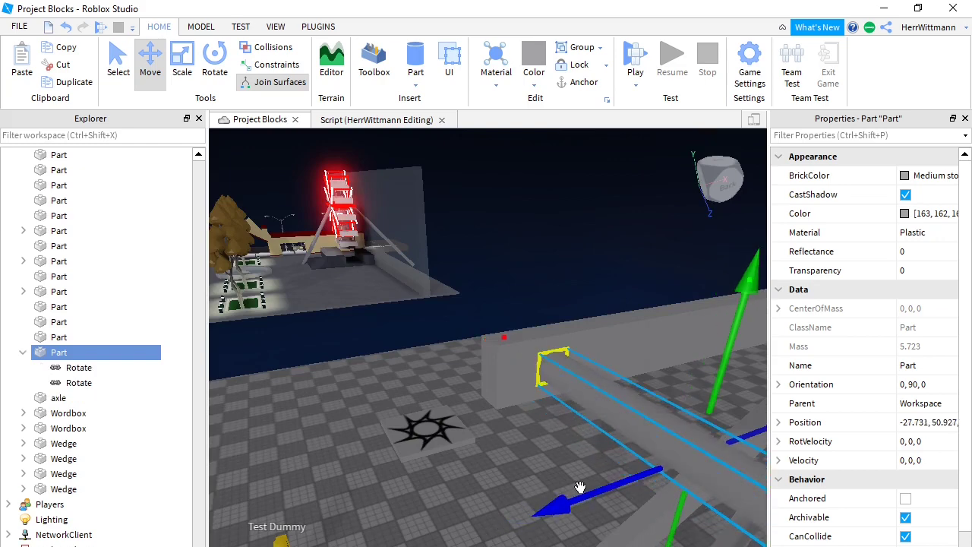
right_click_drag(535, 503, 535, 505)
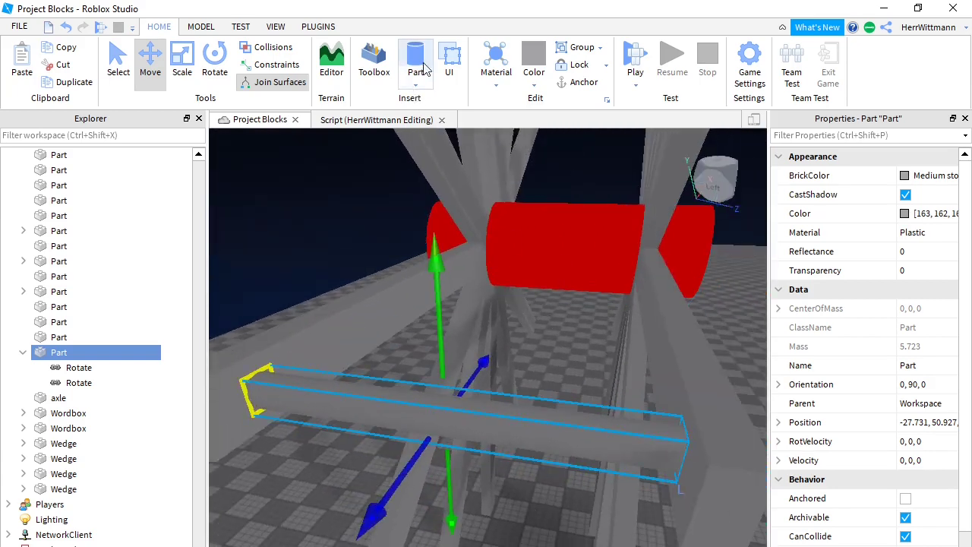
Set the crossbar cylinder's BrickColor to Maroon.
left_click(905, 177)
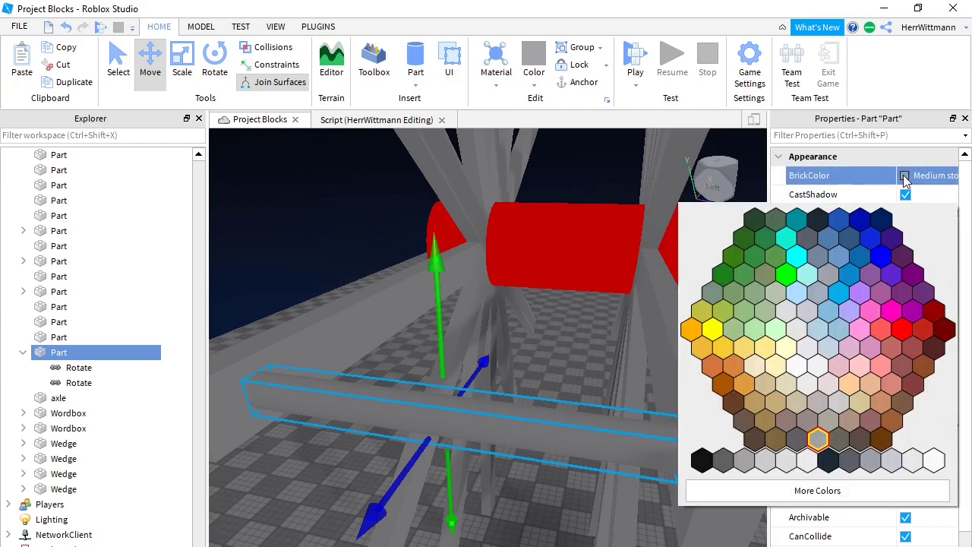
left_click(943, 329)
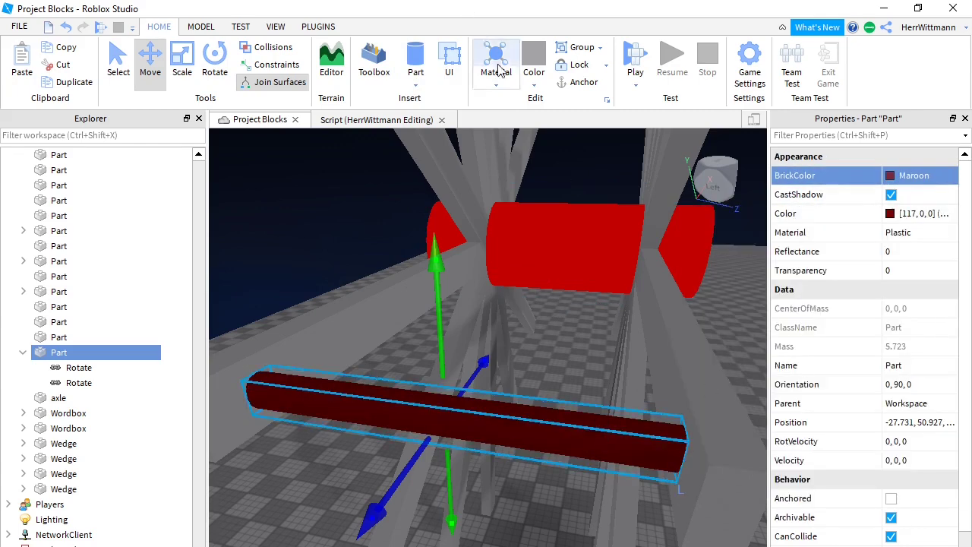